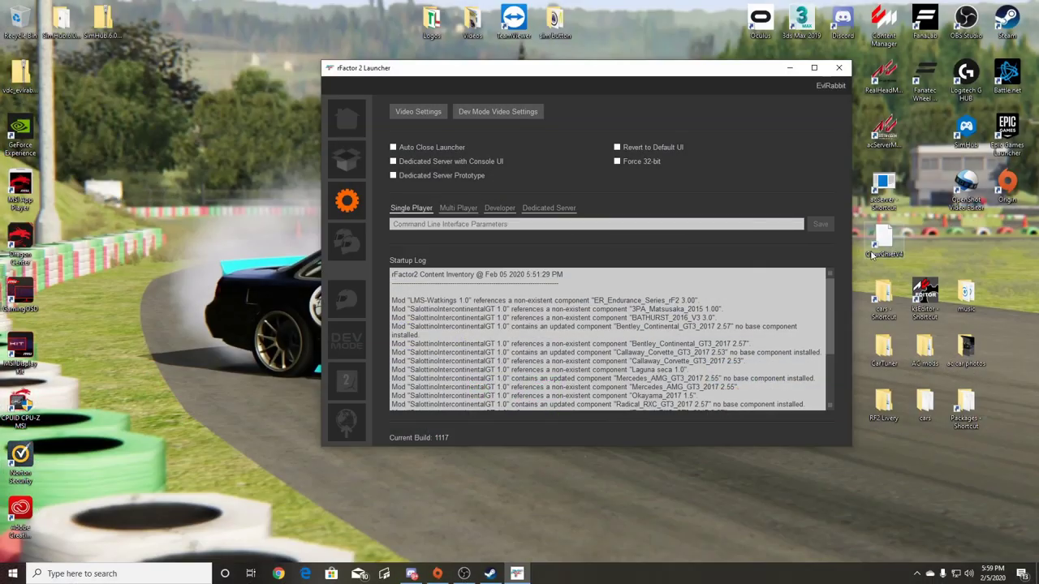
Step: Switch to SimHub, check the display options for the "rf2 button box" dashboard, and open that dashboard for editing
left_click(790, 68)
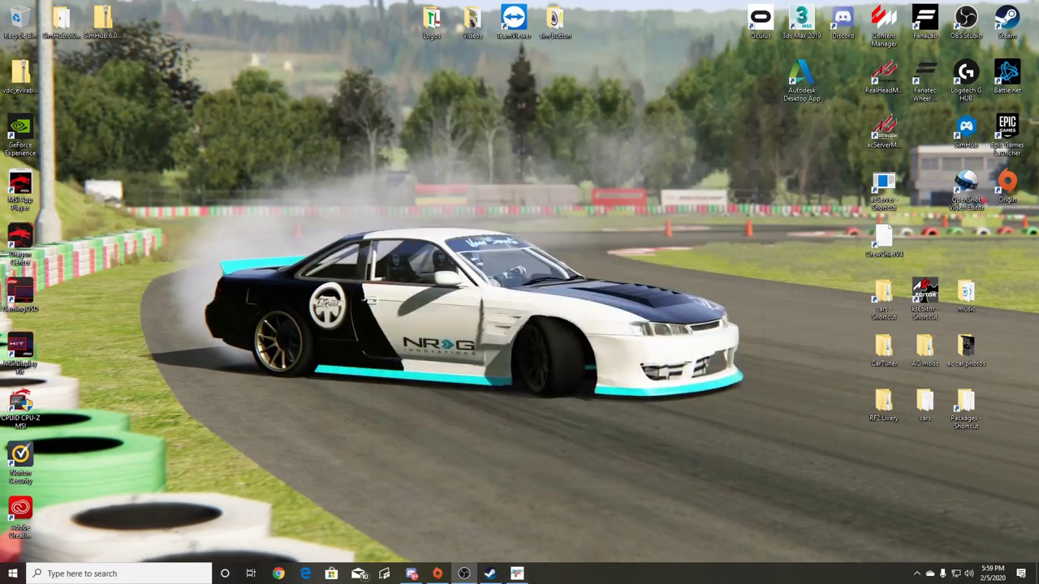
double_click(966, 130)
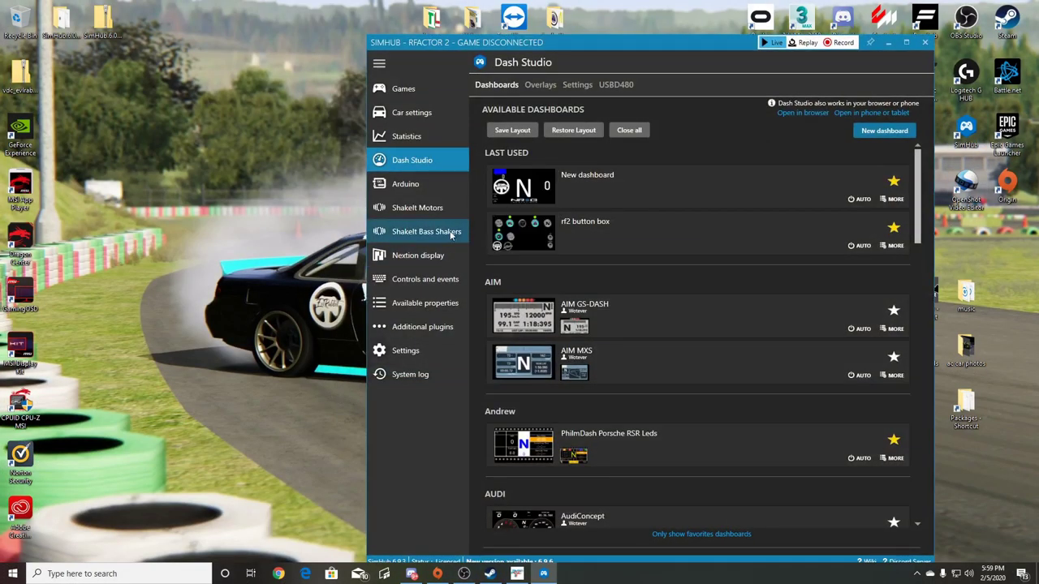
mouse_move(614, 196)
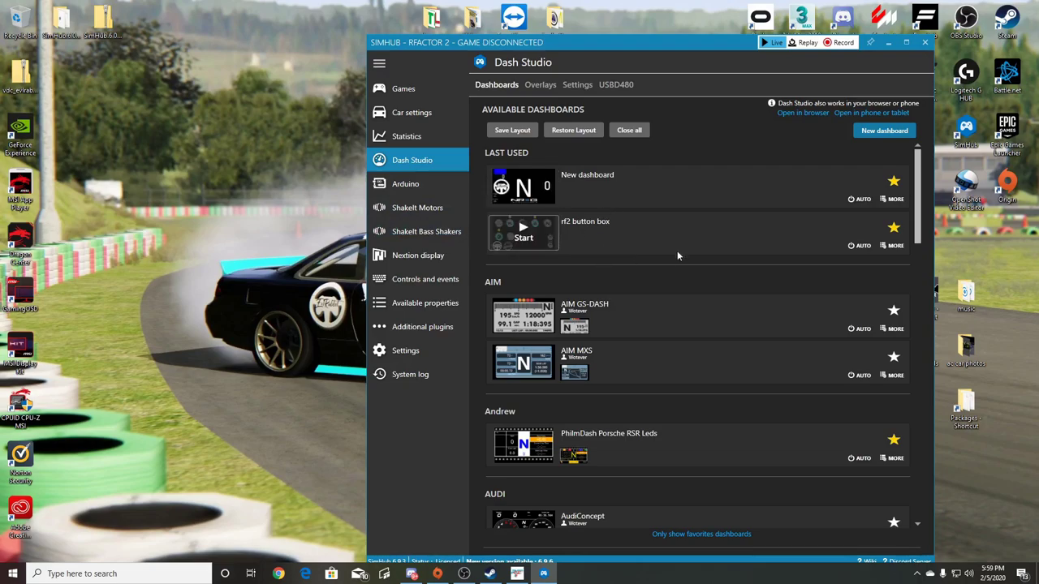
left_click(544, 239)
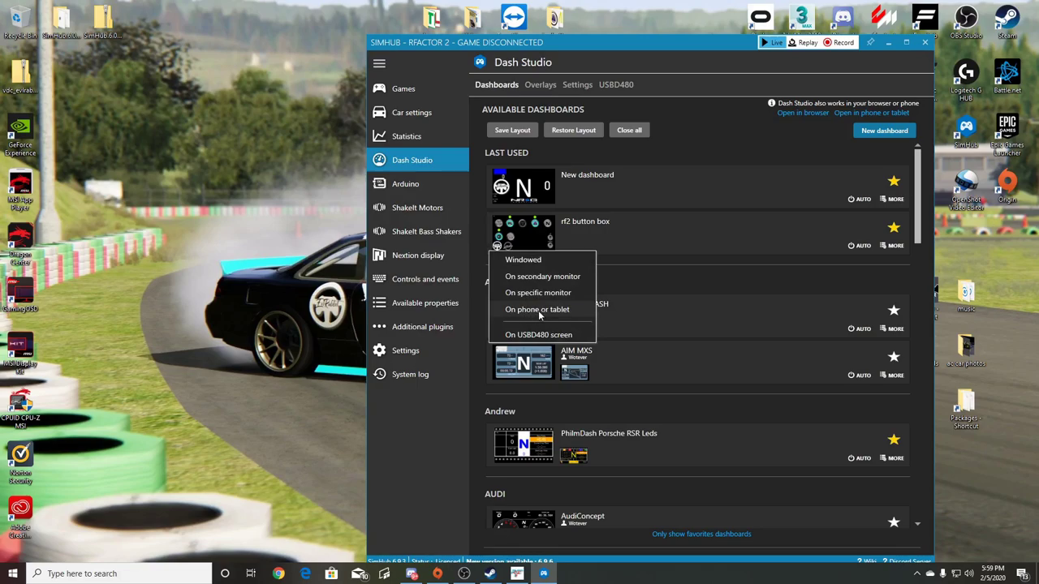
left_click(691, 271)
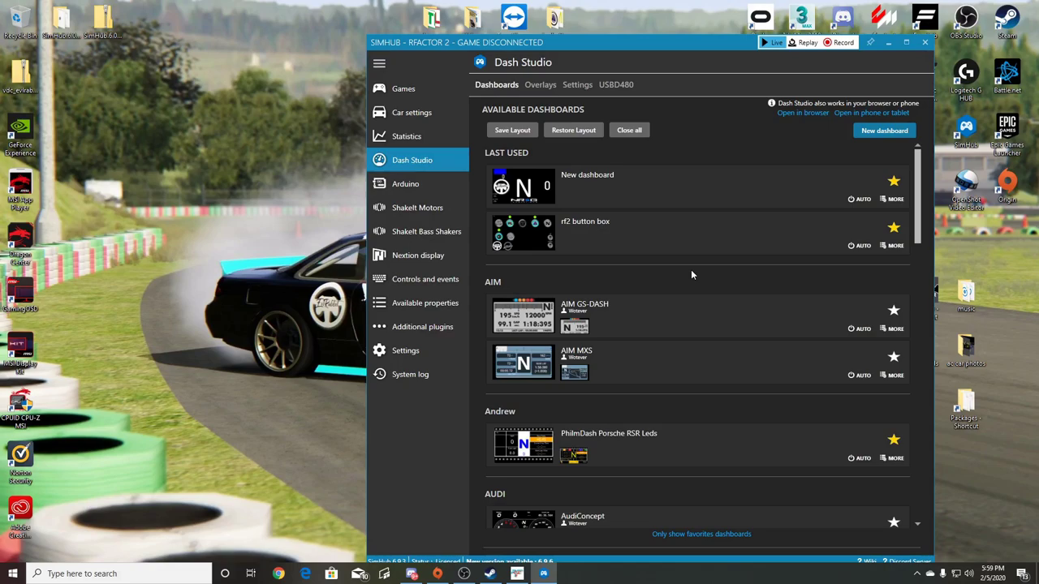
left_click(893, 245)
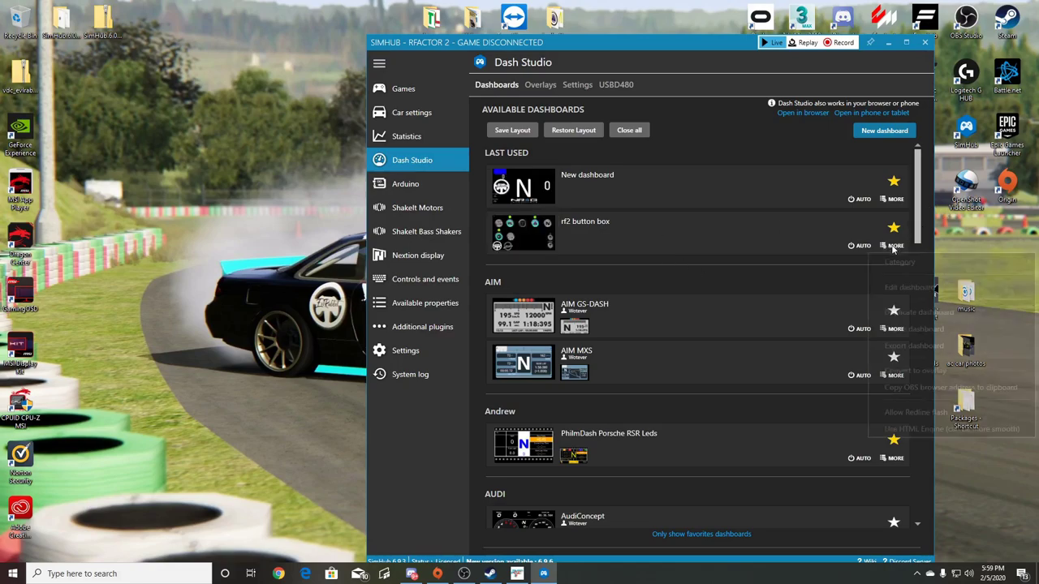
left_click(645, 229)
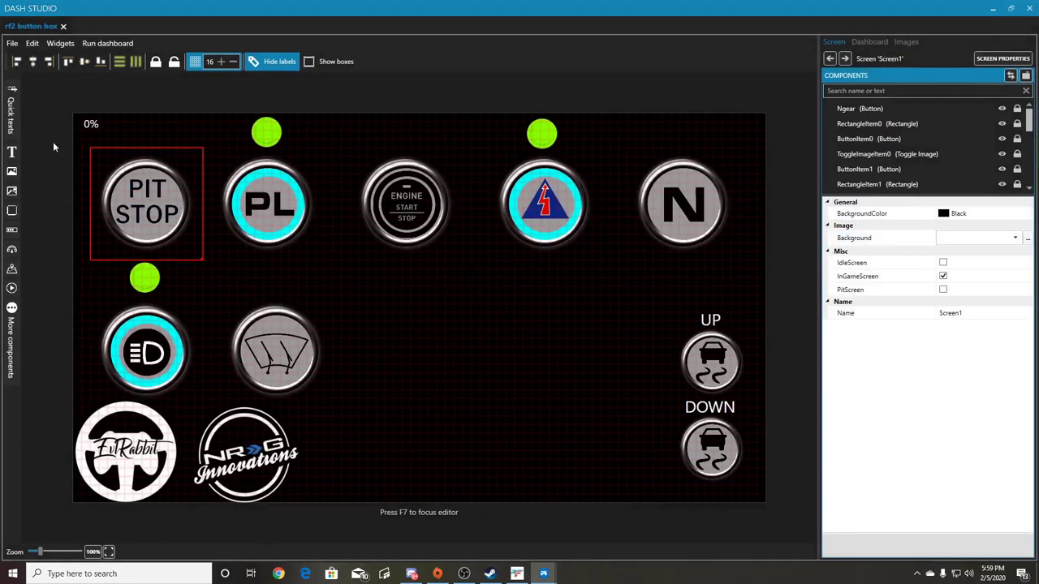
Step: Run the dashboard as a preview, test its N, engine, PL, pit stop, headlight and wiper buttons, and close it
left_click(107, 43)
left_click(113, 61)
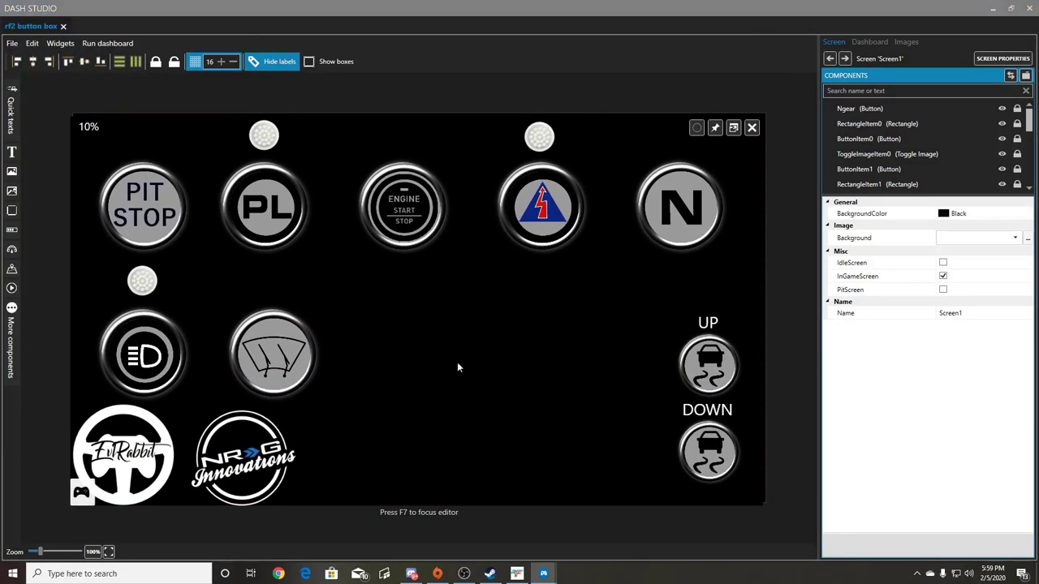
left_click(684, 215)
left_click(403, 213)
left_click(267, 218)
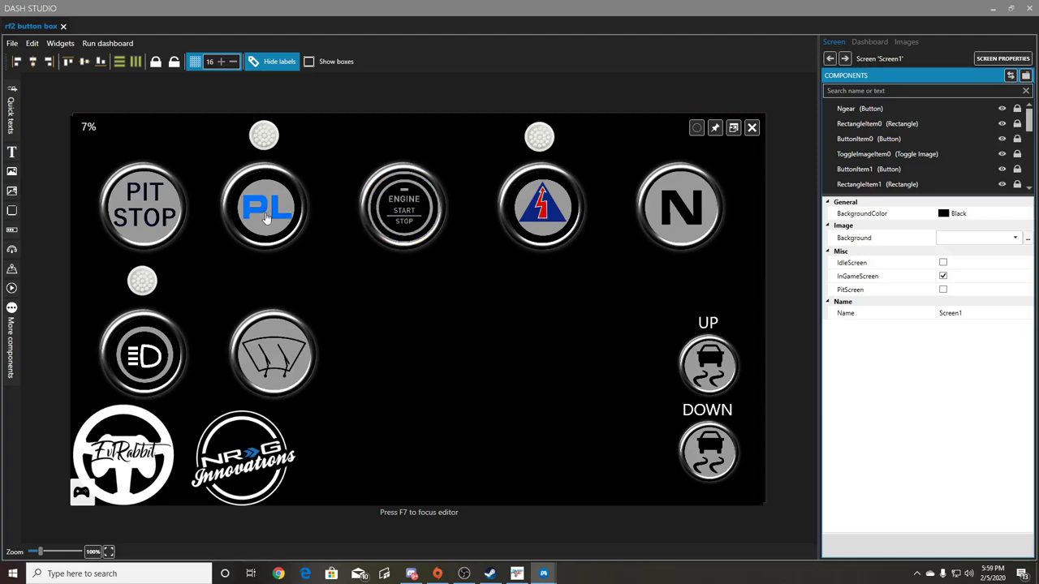
left_click(172, 216)
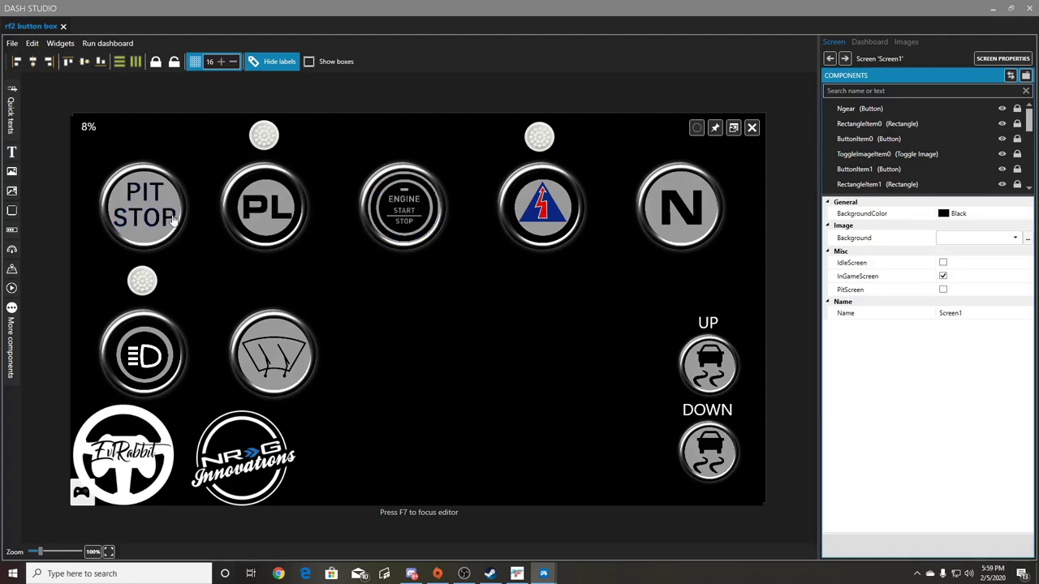
left_click(159, 349)
left_click(248, 349)
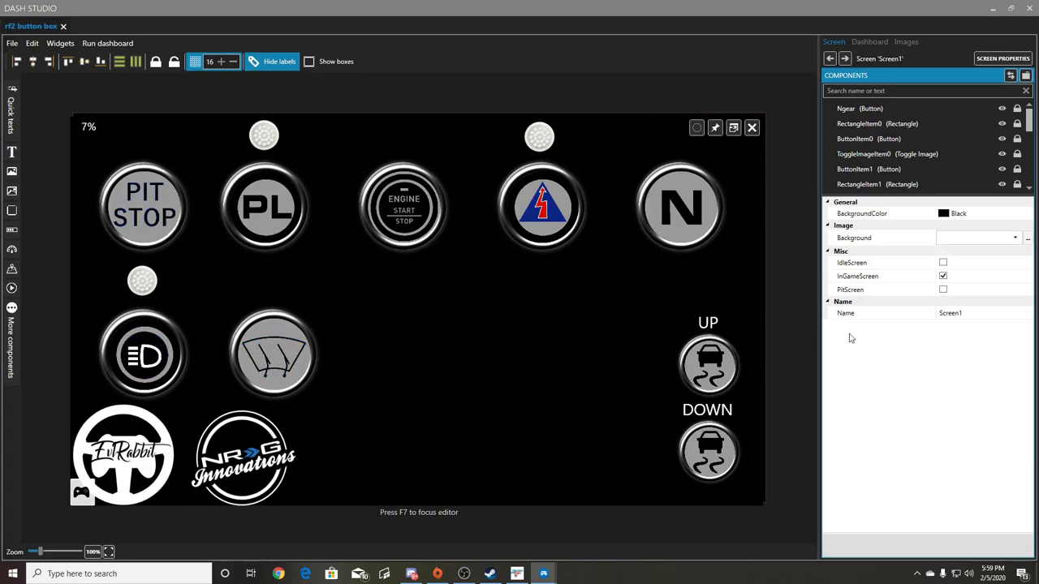
left_click(752, 130)
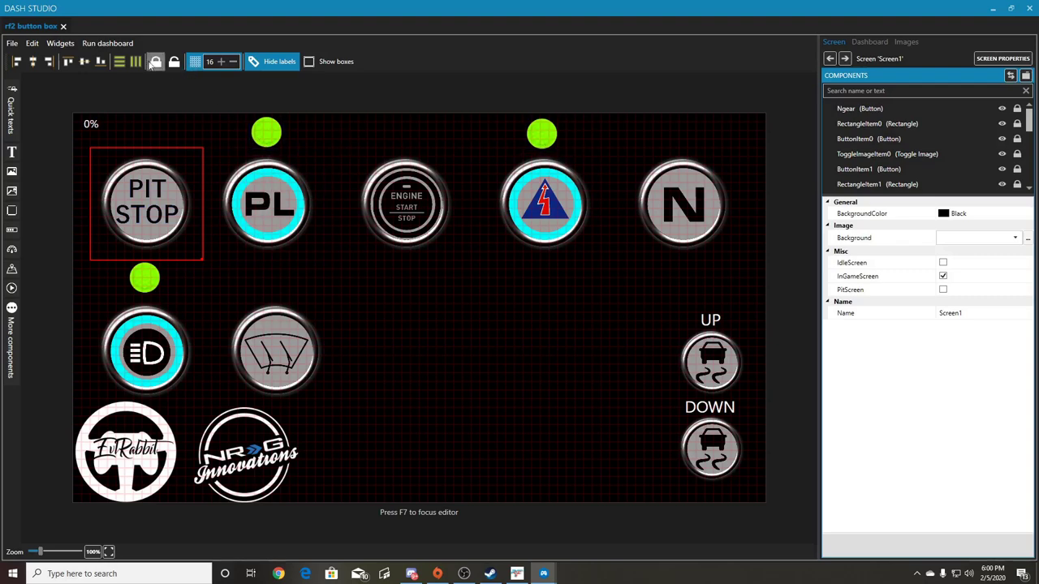
Step: Run the dashboard preview a second time and close it
left_click(94, 44)
left_click(113, 65)
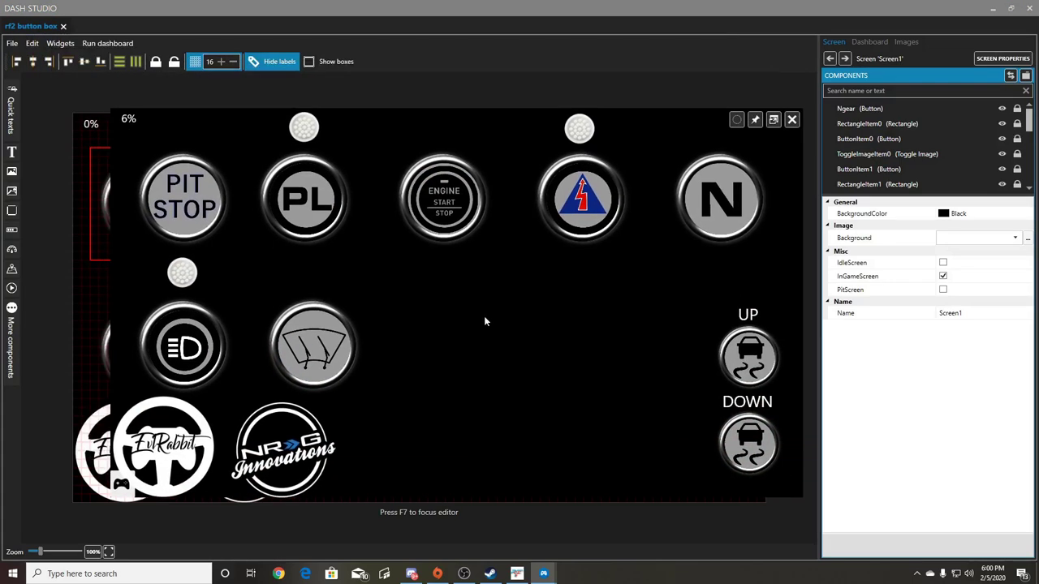
left_click(747, 123)
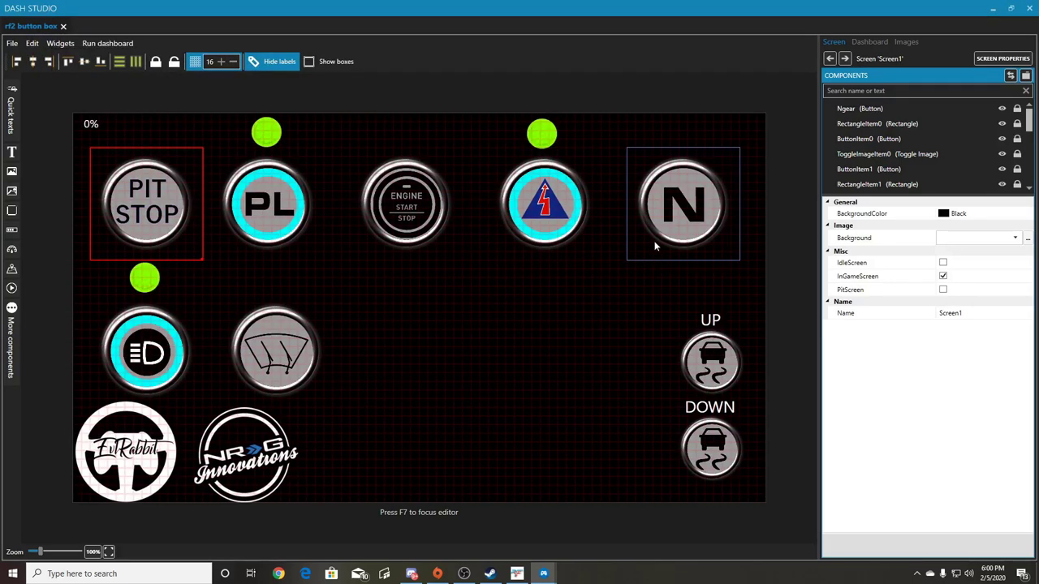
Step: Look through the button images in the desktop's "sim button" folder and return to the full-size dashboard editor
left_click(719, 242)
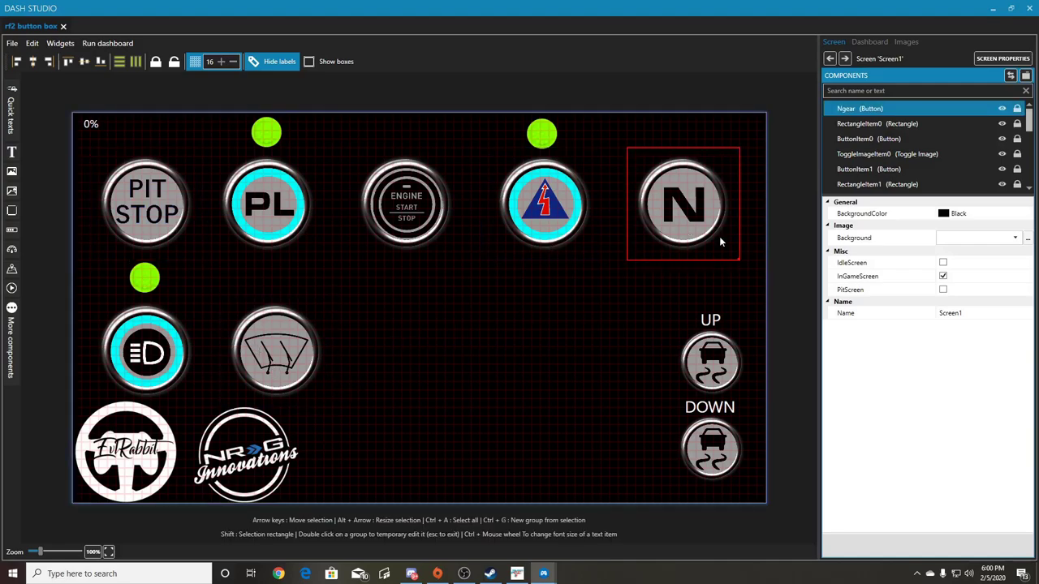
left_click(1010, 7)
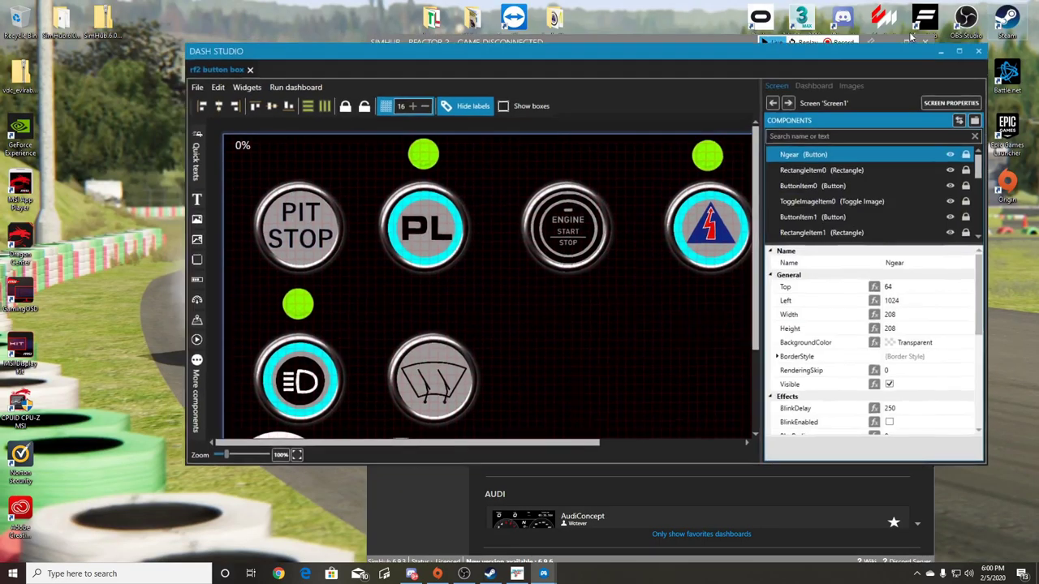
left_click(553, 19)
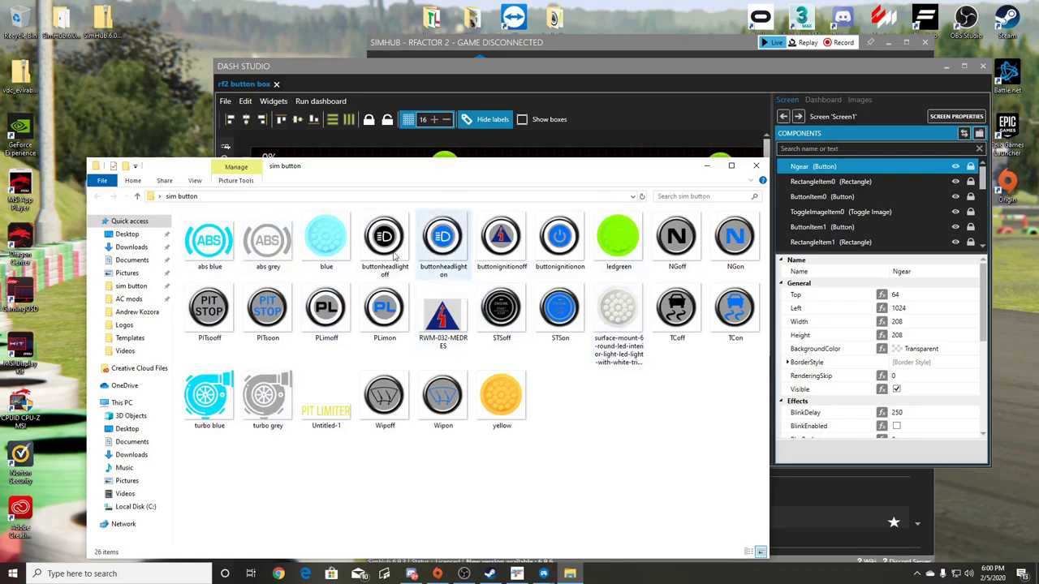
left_click(757, 170)
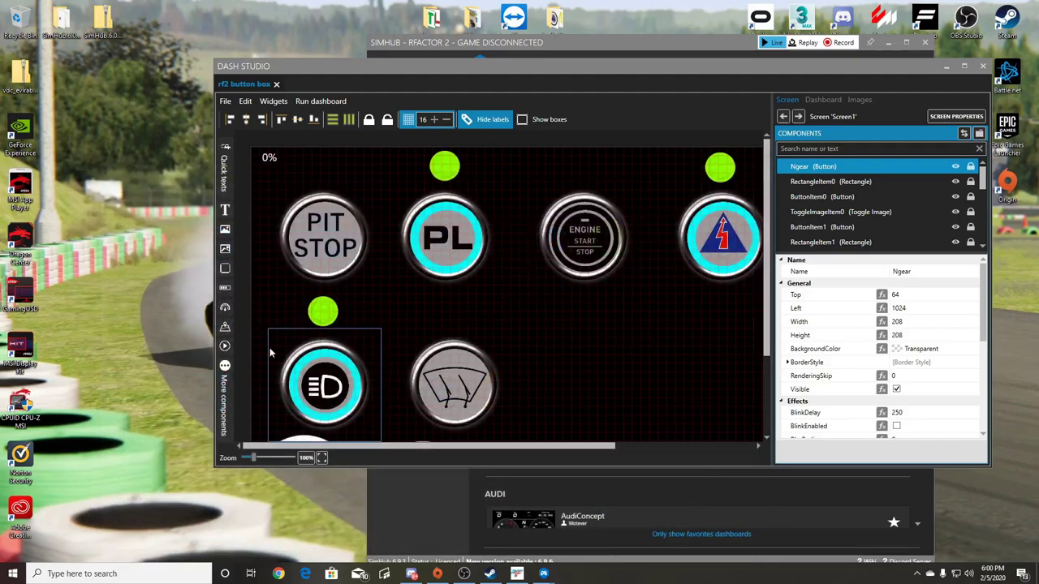
left_click(963, 66)
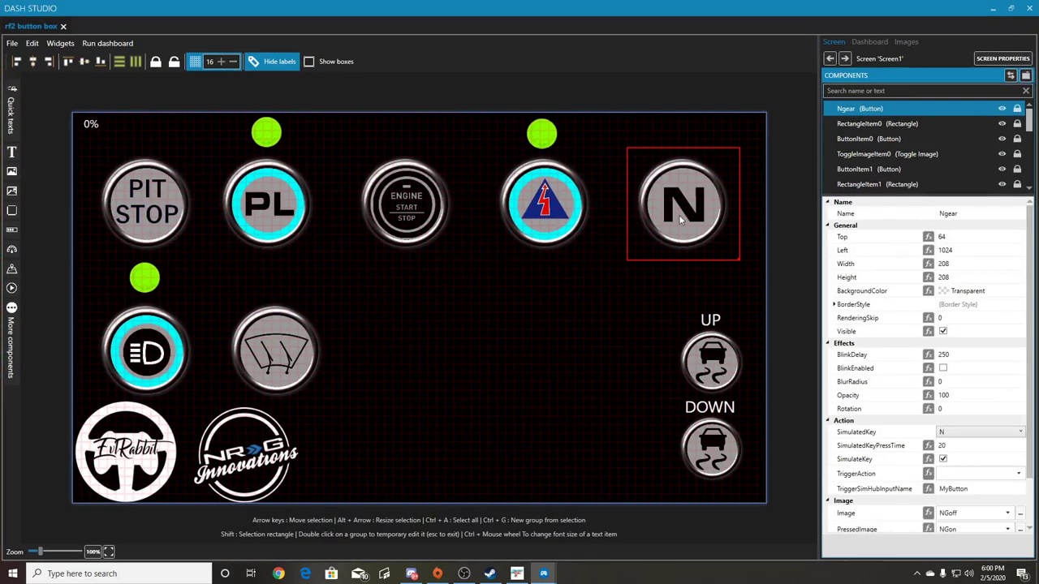
Step: Add a button component of about 240 by 240 in the empty area below the engine and ignition buttons
left_click(10, 290)
left_click_drag(139, 171, 580, 467)
left_click_drag(524, 403, 489, 360)
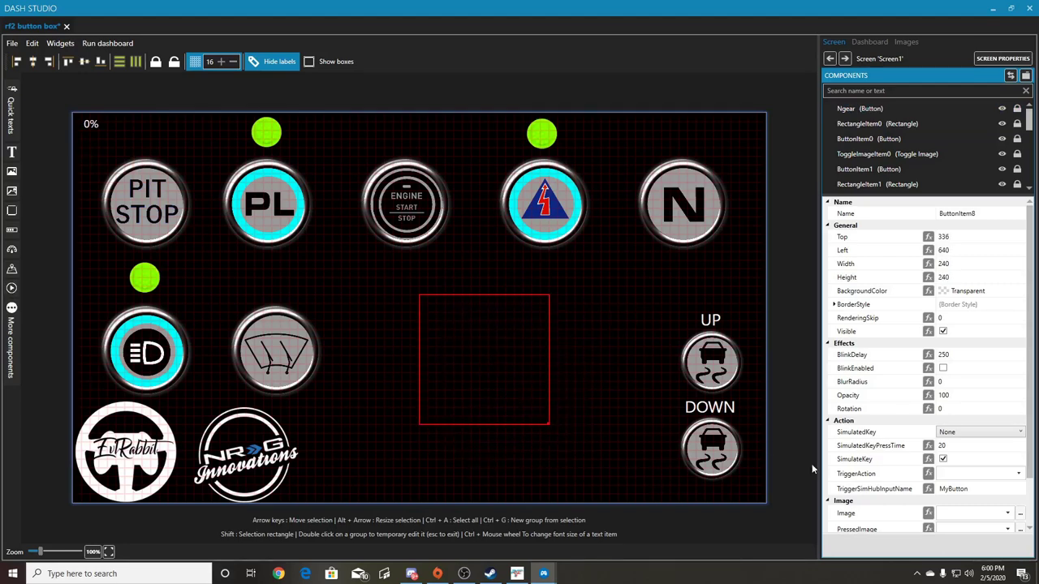
Step: Browse the dashboard's existing images available for the new button without choosing one
scroll(925, 405, "down", 3)
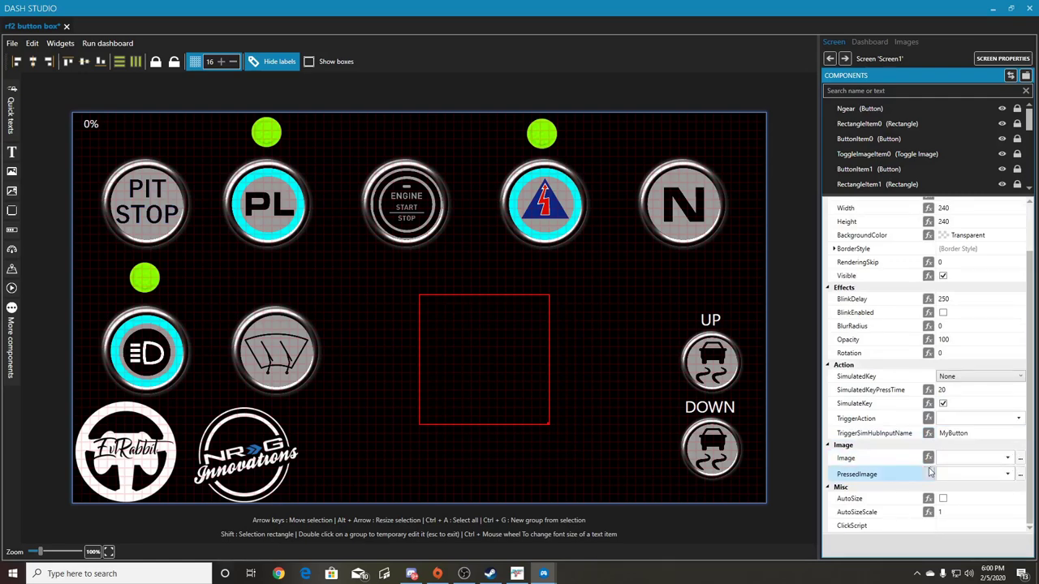
left_click(1006, 458)
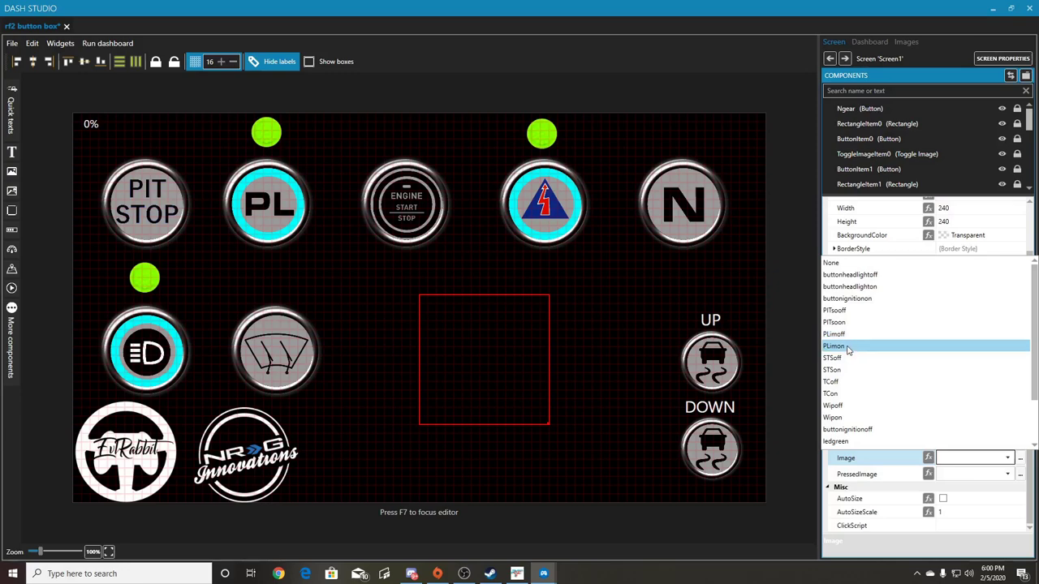
scroll(847, 354, "down", 1)
scroll(846, 353, "up", 2)
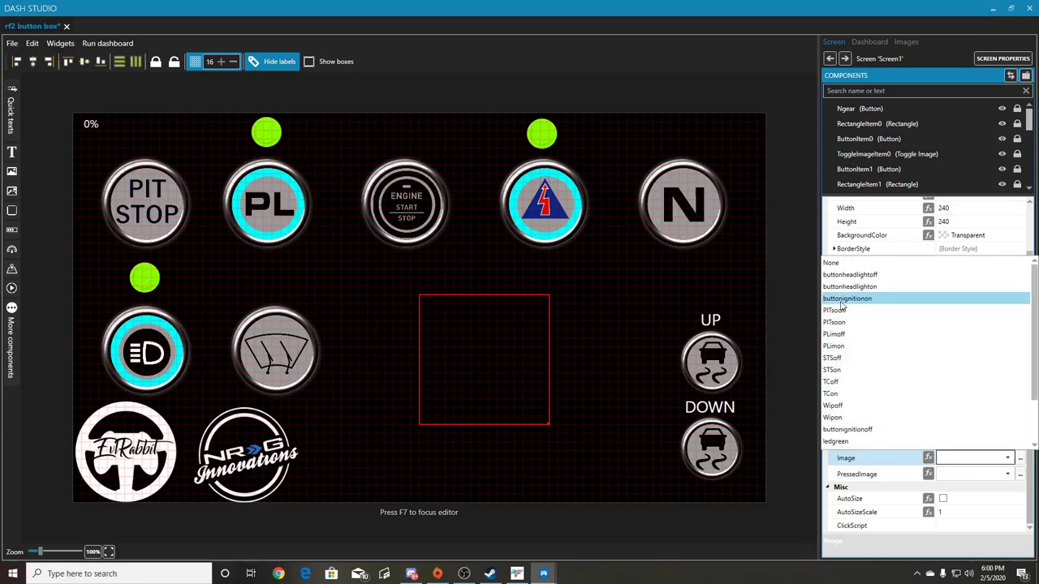
scroll(846, 380, "down", 2)
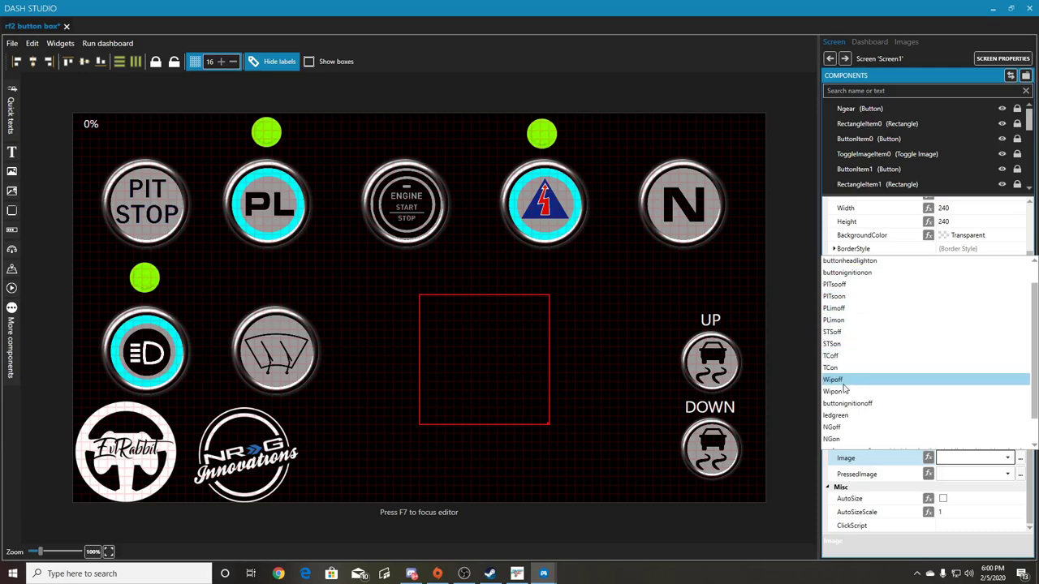
scroll(844, 398, "up", 2)
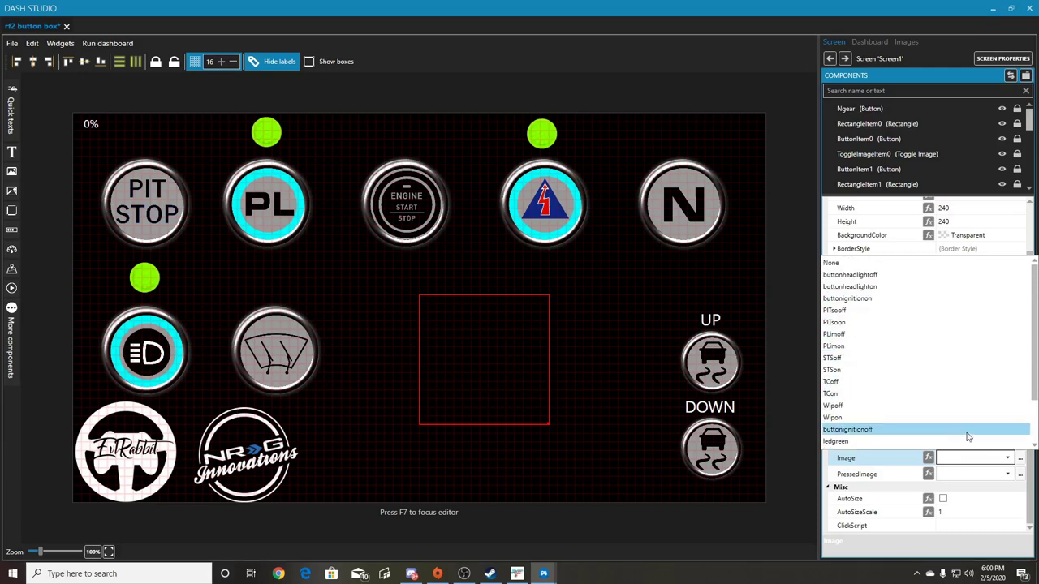
left_click(638, 395)
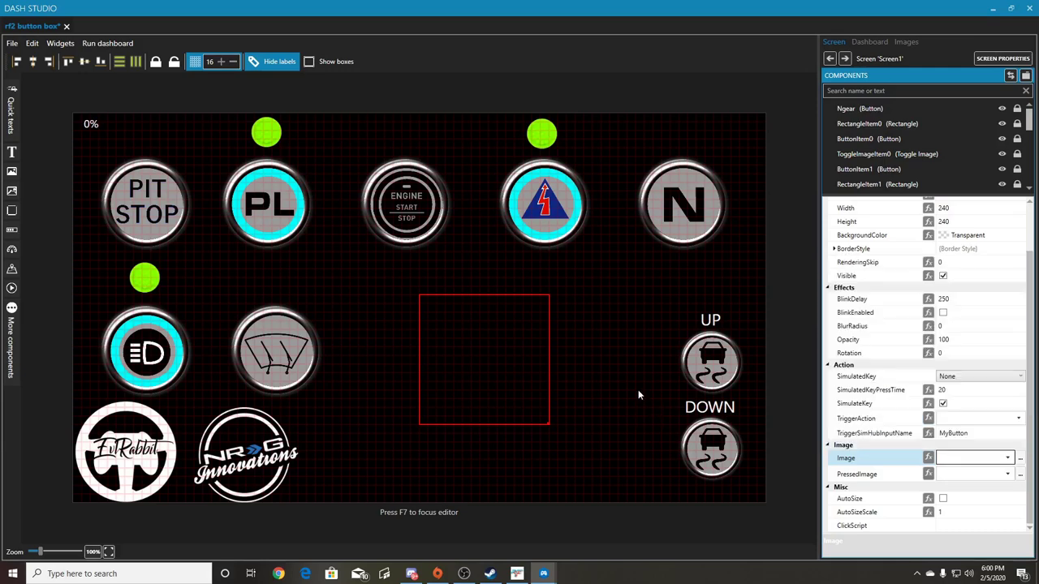
Step: Import the "abs blue" and "abs grey" images from the "sim button" folder into the dashboard
left_click(1020, 458)
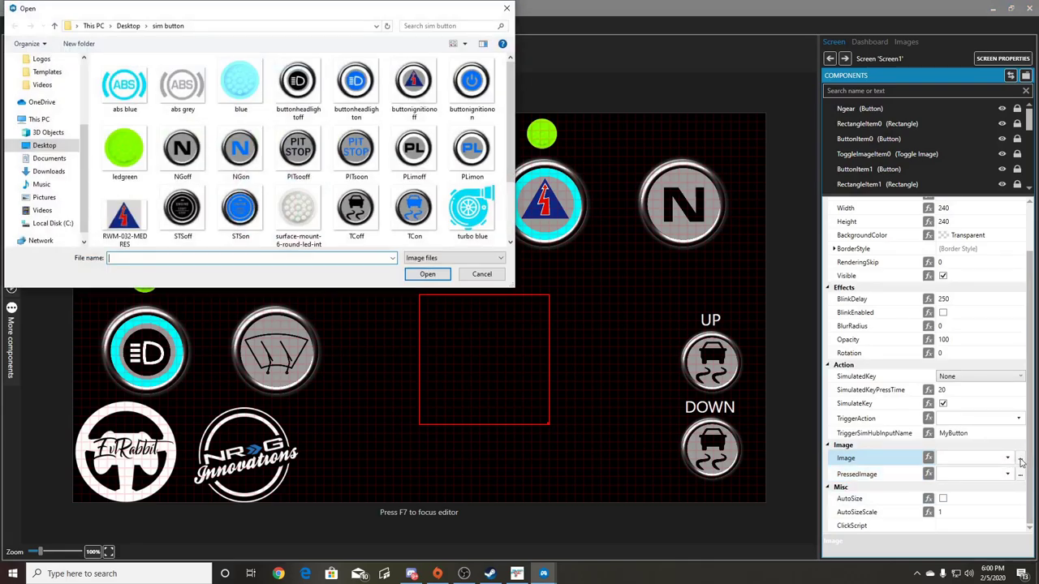
scroll(354, 146, "down", 1)
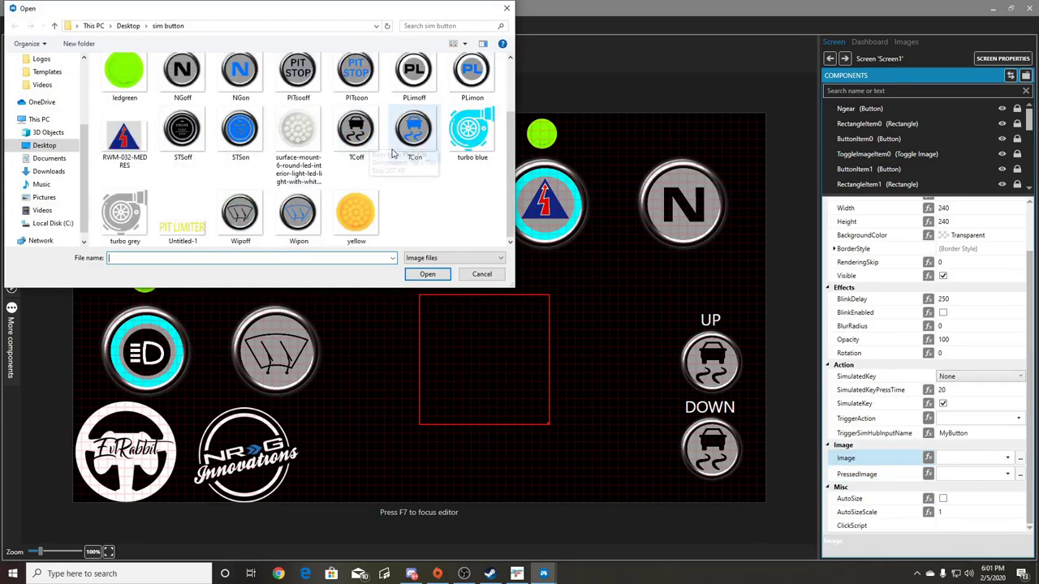
scroll(355, 138, "up", 1)
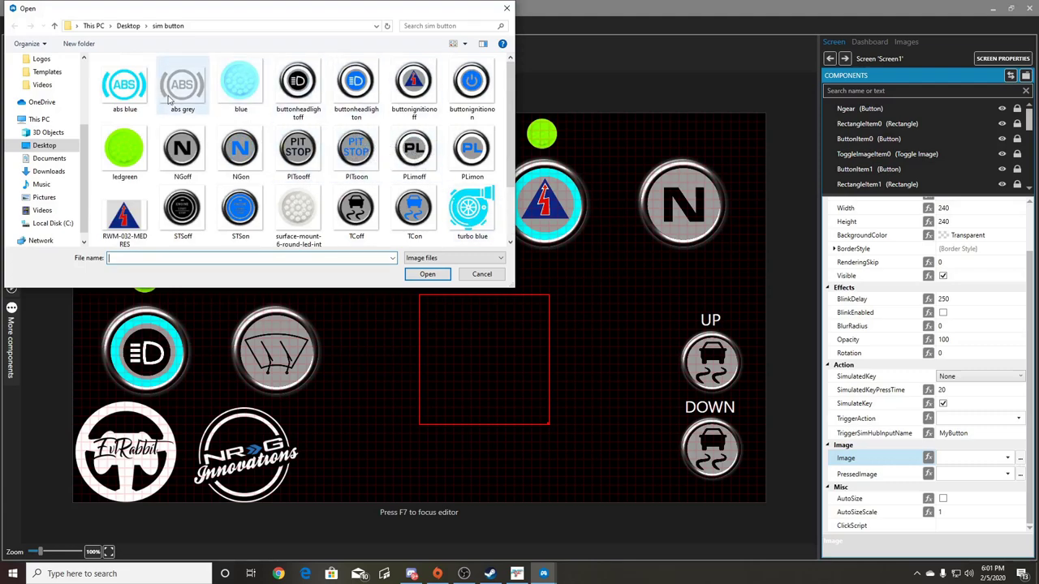
left_click(118, 93)
left_click(182, 87, "ctrl")
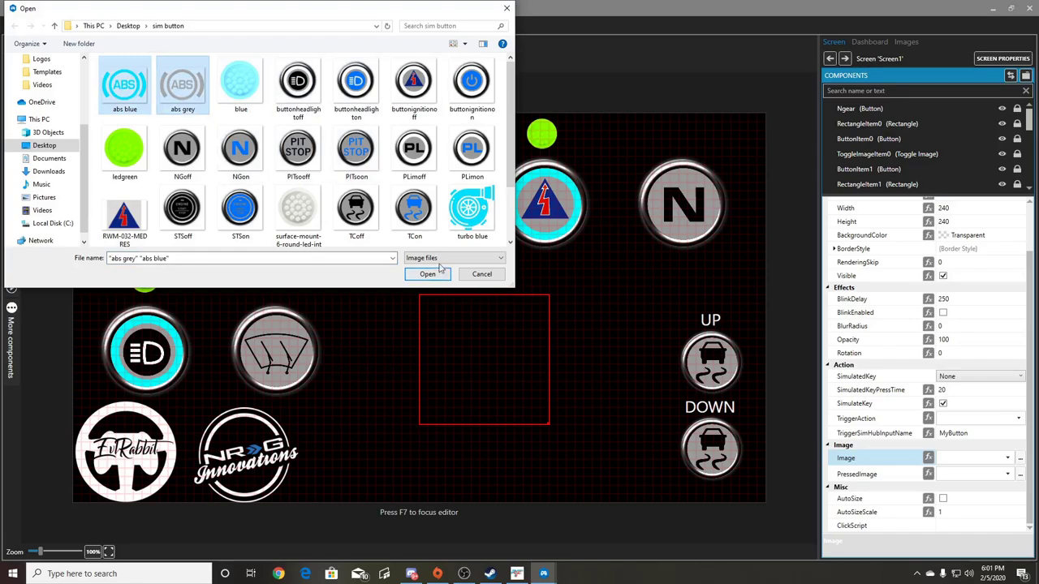
left_click(436, 274)
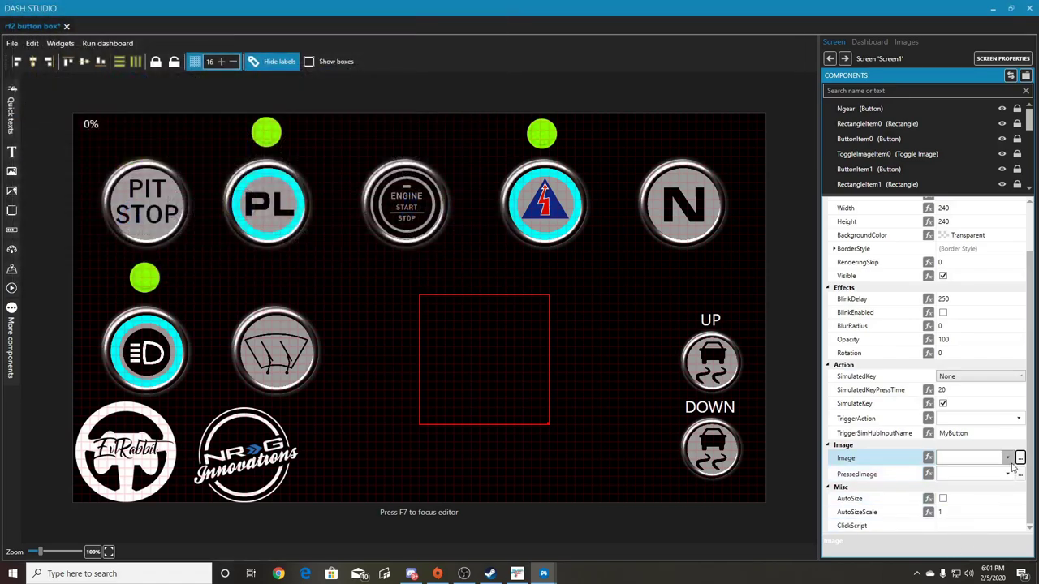
Step: Set the new button's image to "abs grey" and shift the button slightly toward the UP/DOWN buttons
left_click(1007, 458)
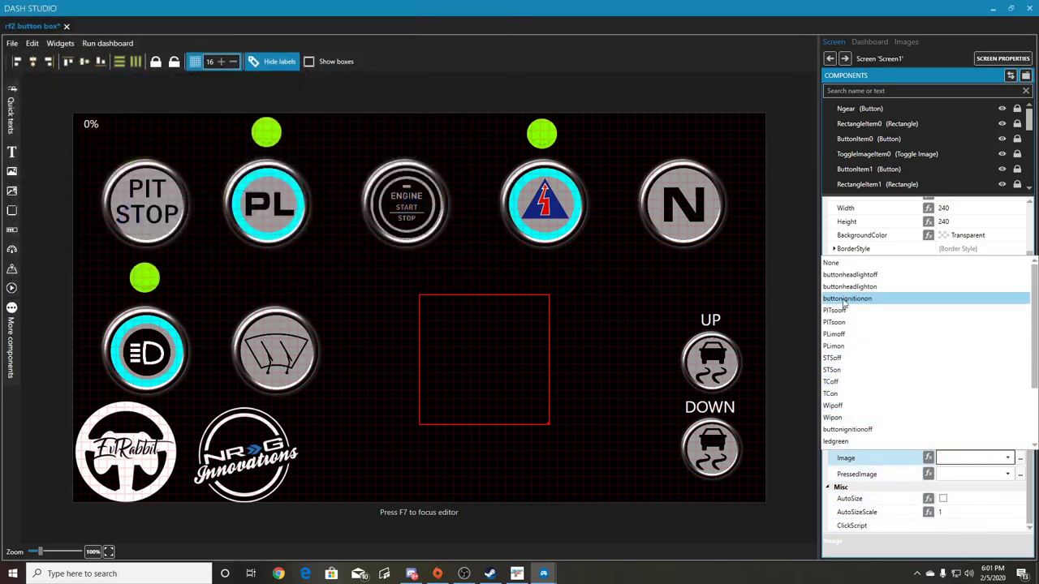
scroll(851, 357, "down", 2)
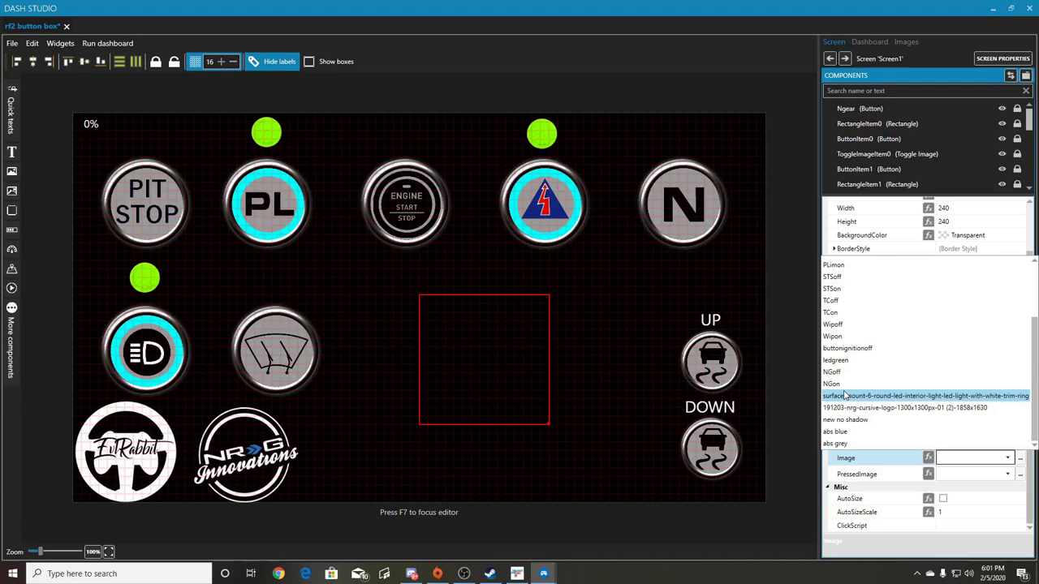
left_click(854, 445)
left_click_drag(467, 365, 484, 374)
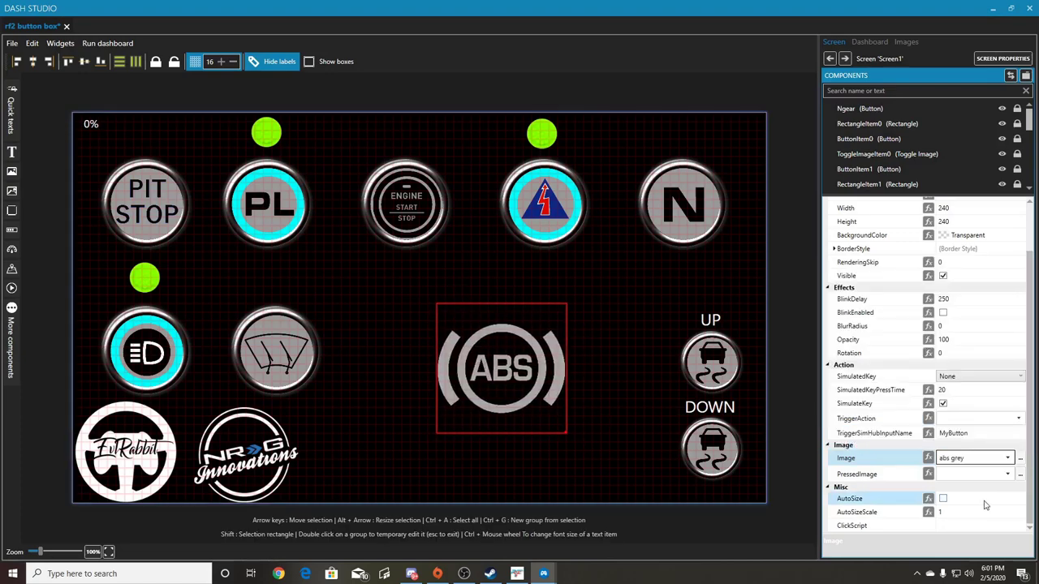
Step: Set the ABS button's pressed image to "abs blue" and shift the button slightly closer to the UP/DOWN buttons
left_click(944, 474)
scroll(886, 426, "down", 2)
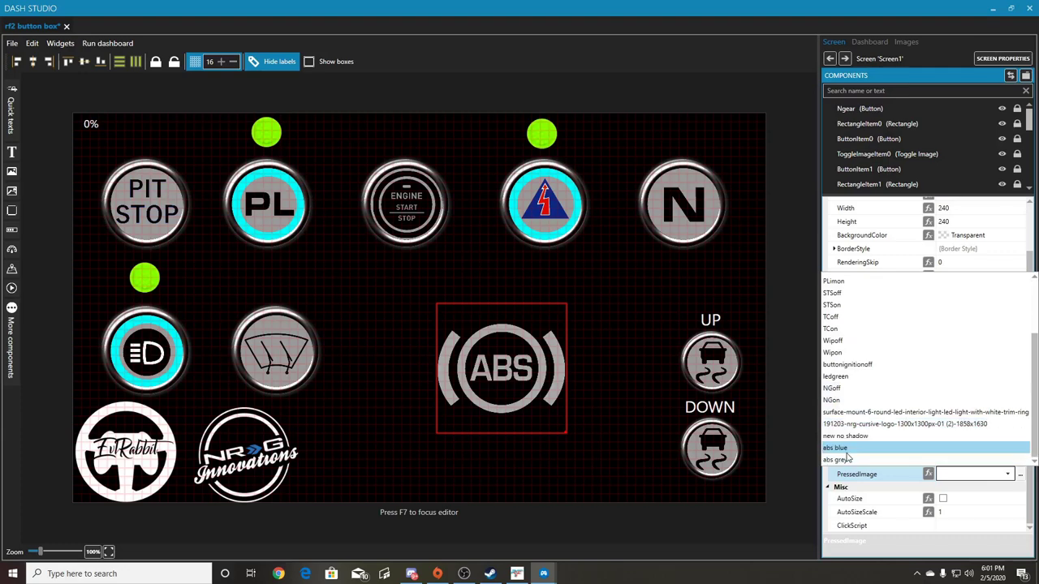
left_click(841, 450)
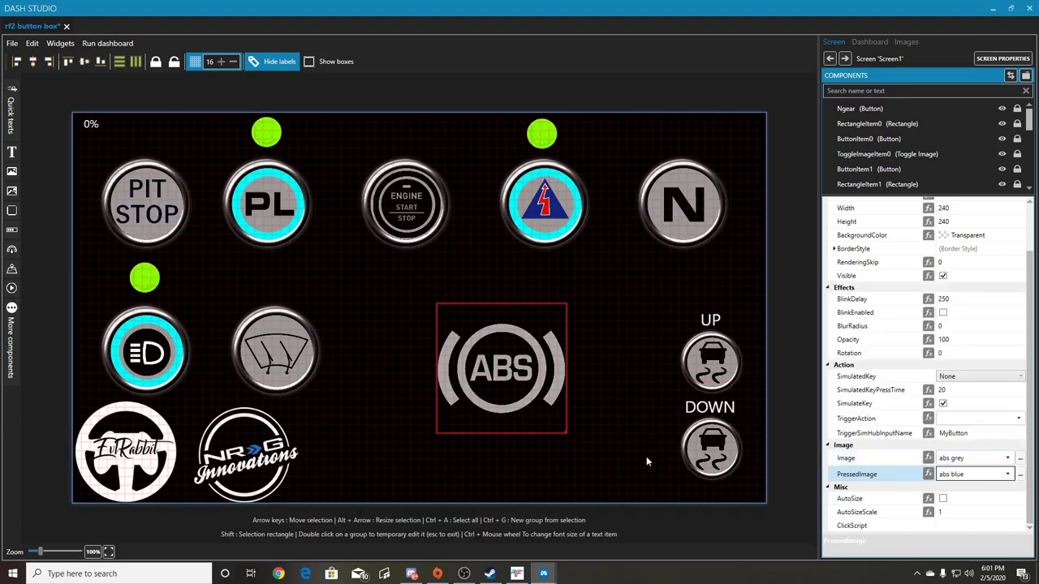
mouse_move(450, 371)
left_mouse_down()
mouse_move(494, 371)
mouse_move(468, 372)
left_mouse_up()
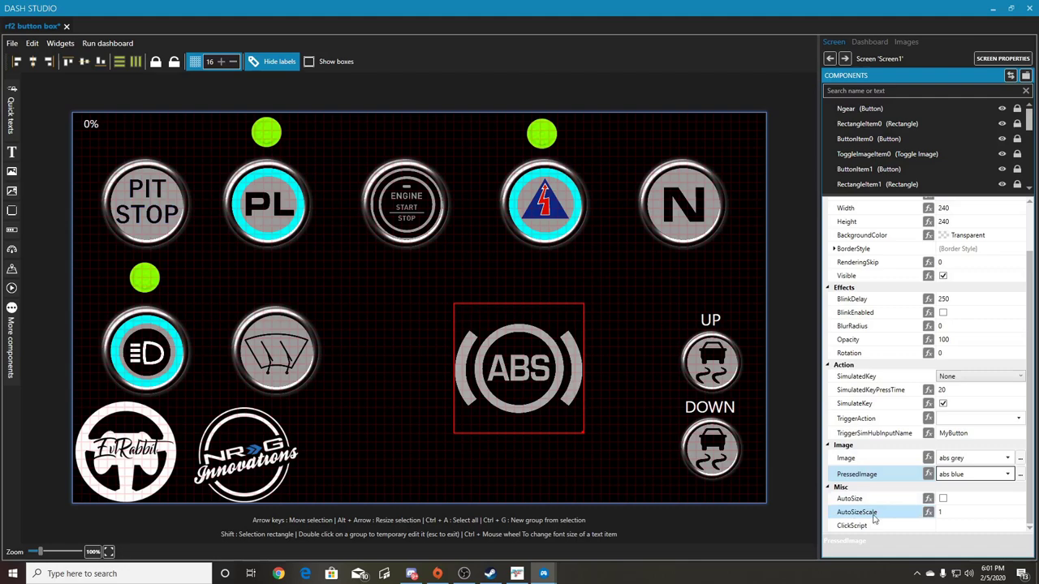
Step: Run the dashboard, test the ABS button's pressed image in the preview, and close the preview
left_click(98, 44)
left_click(103, 59)
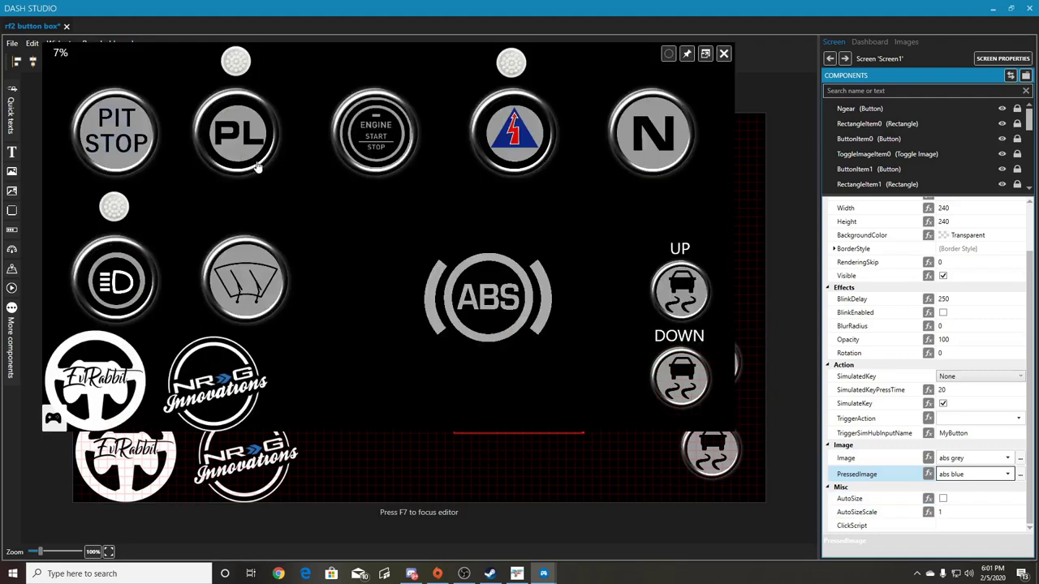
left_click(495, 289)
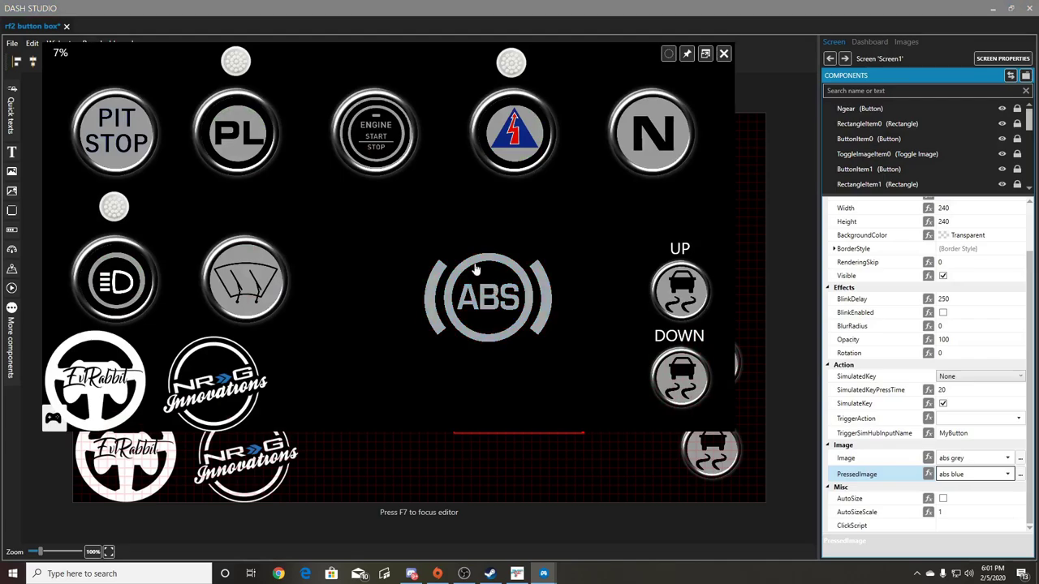
left_click(723, 54)
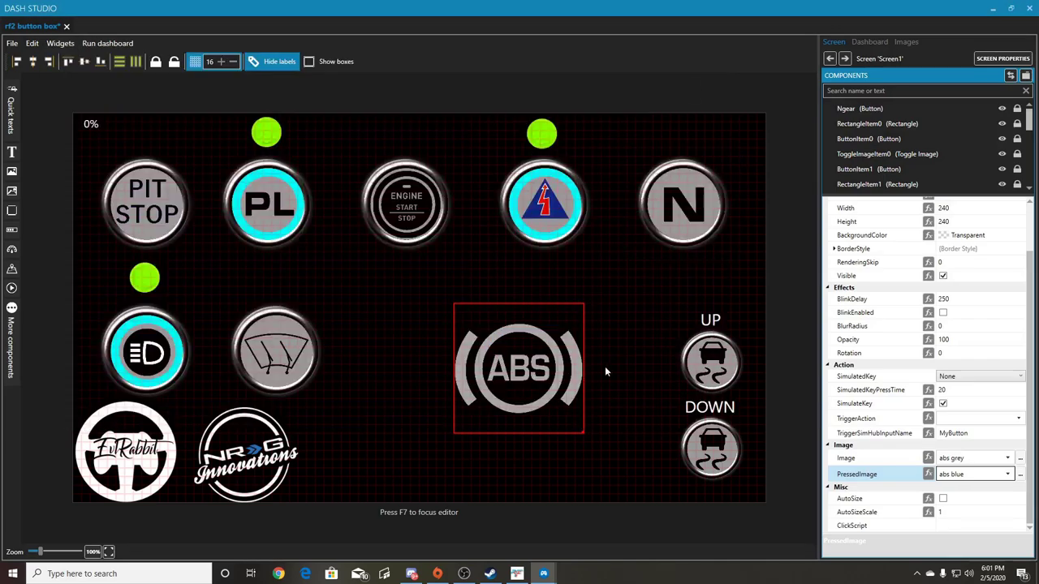
Step: Reposition the ABS button at top 368, left 640 and browse its SimulatedKey options without choosing one
left_click_drag(545, 412, 526, 411)
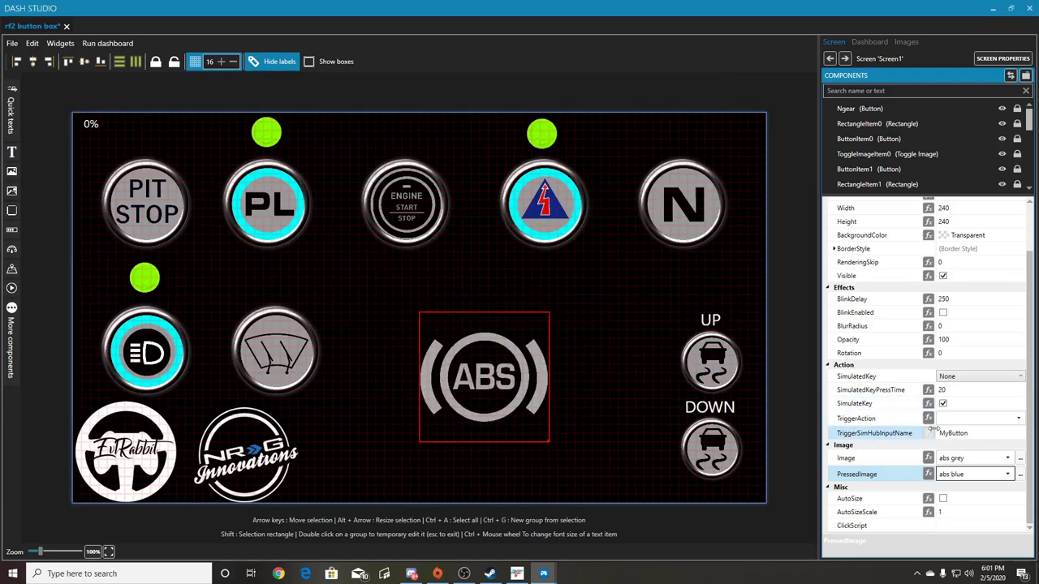
left_click(959, 378)
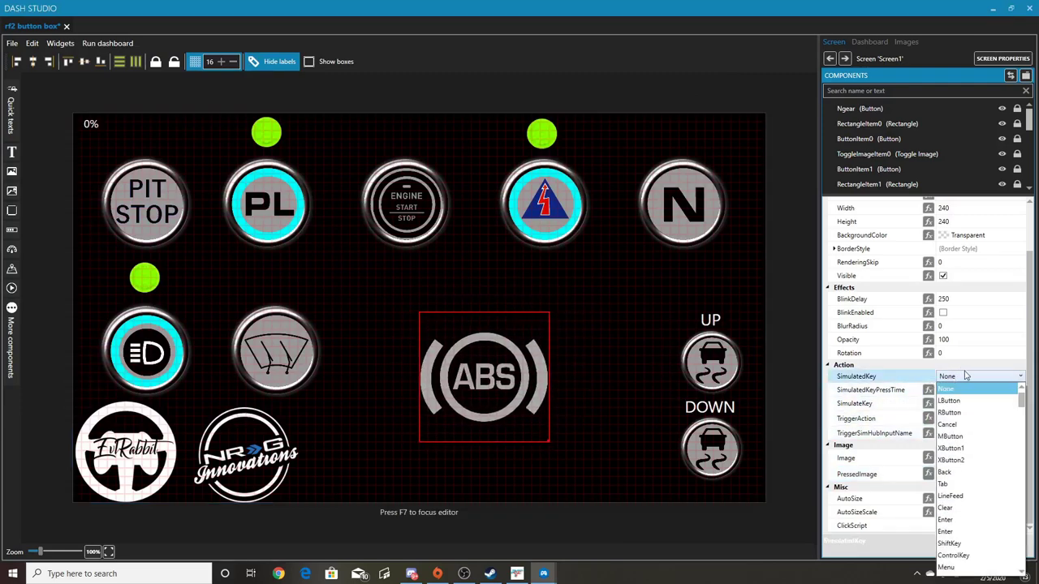
scroll(961, 454, "down", 5)
scroll(961, 461, "down", 15)
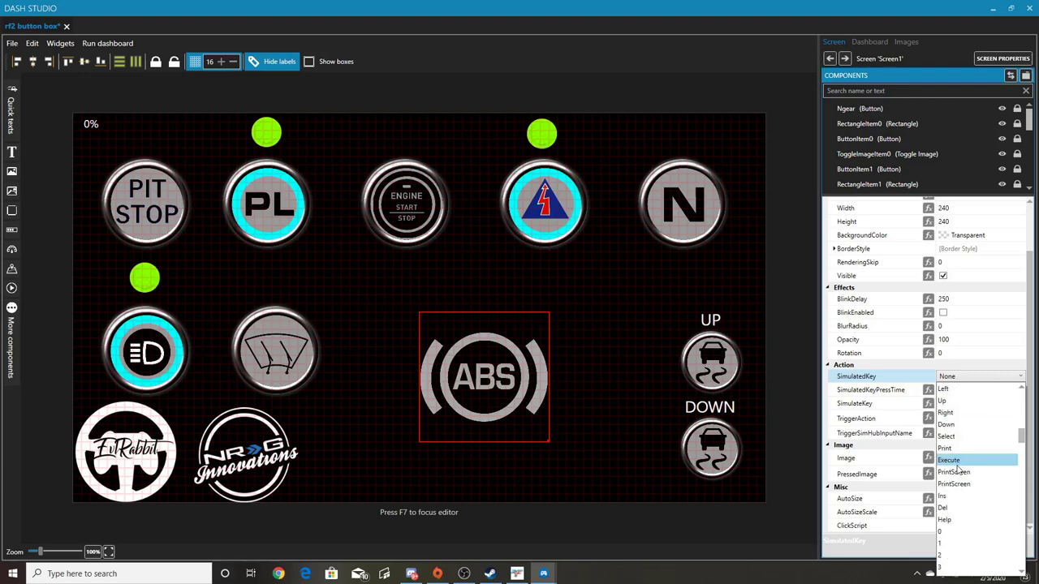
scroll(954, 510, "down", 20)
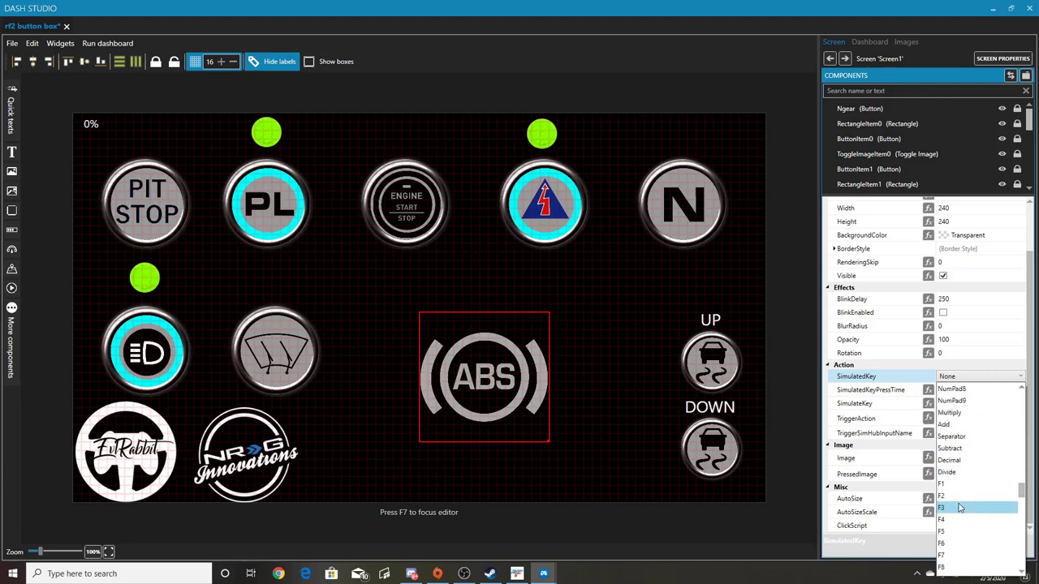
scroll(962, 511, "down", 10)
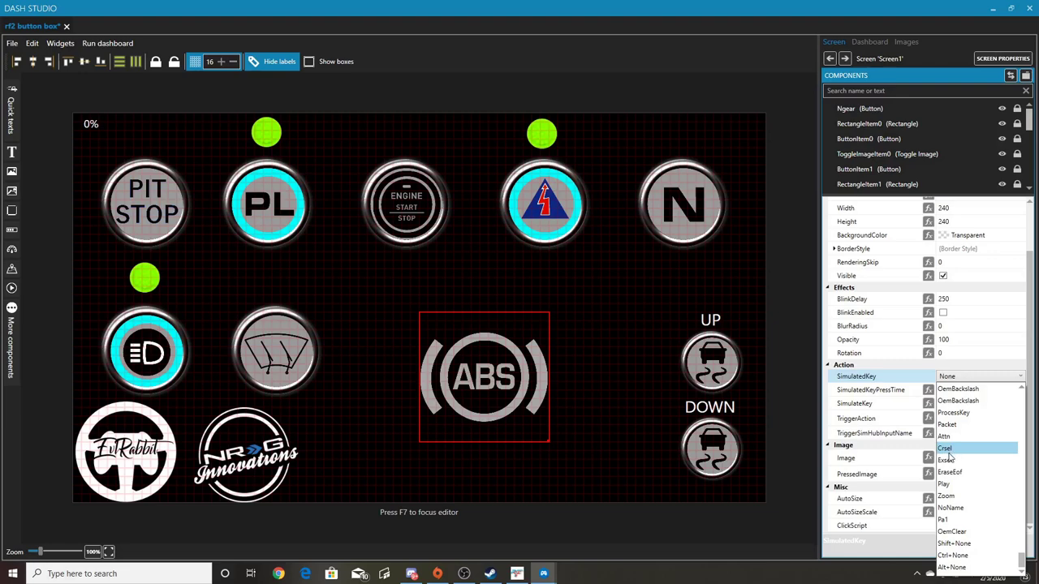
scroll(949, 450, "up", 20)
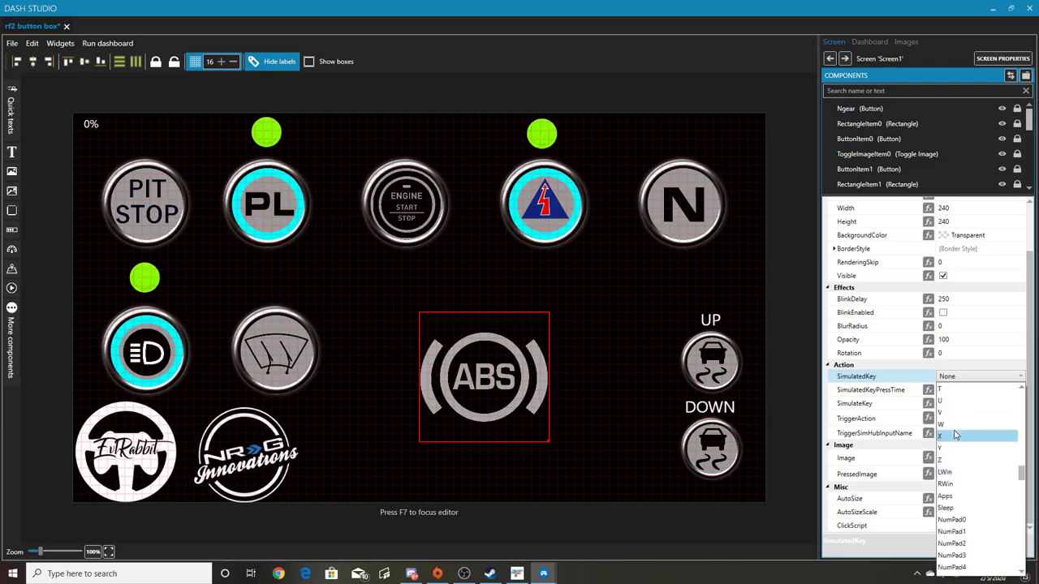
scroll(955, 435, "up", 9)
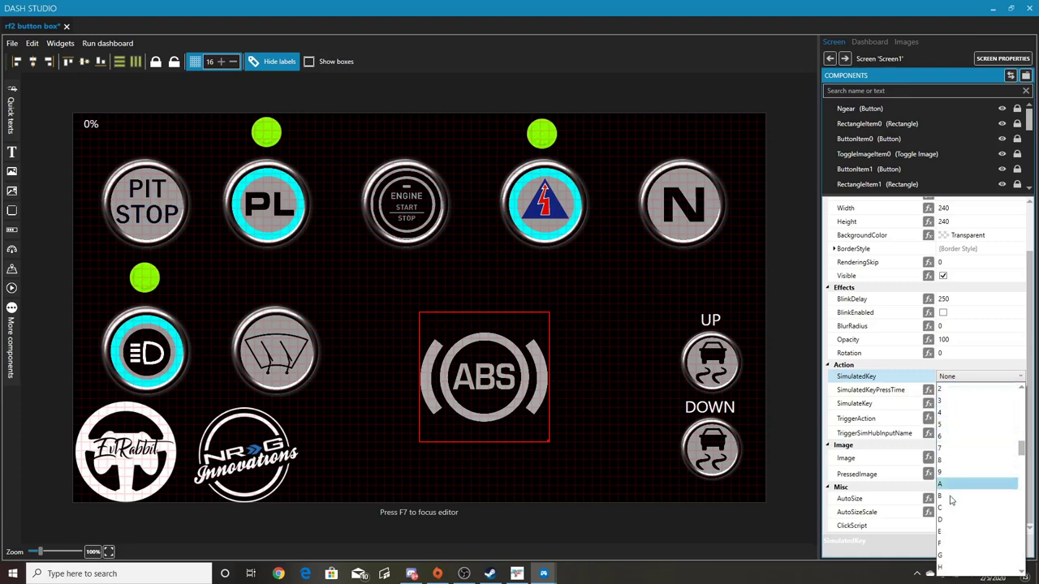
Step: Delete the ABS button from the dashboard
left_click(507, 418)
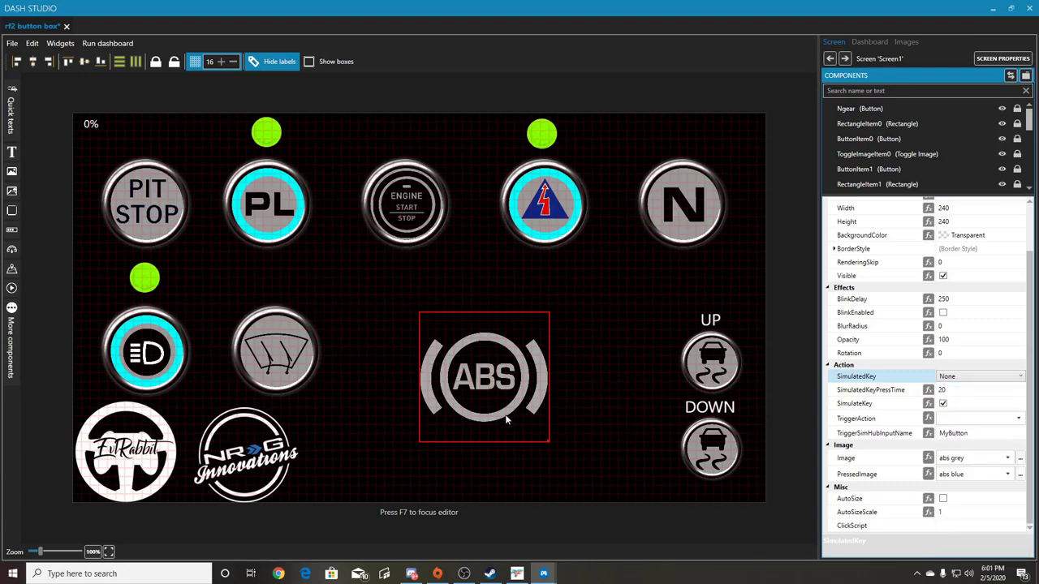
left_click(506, 417)
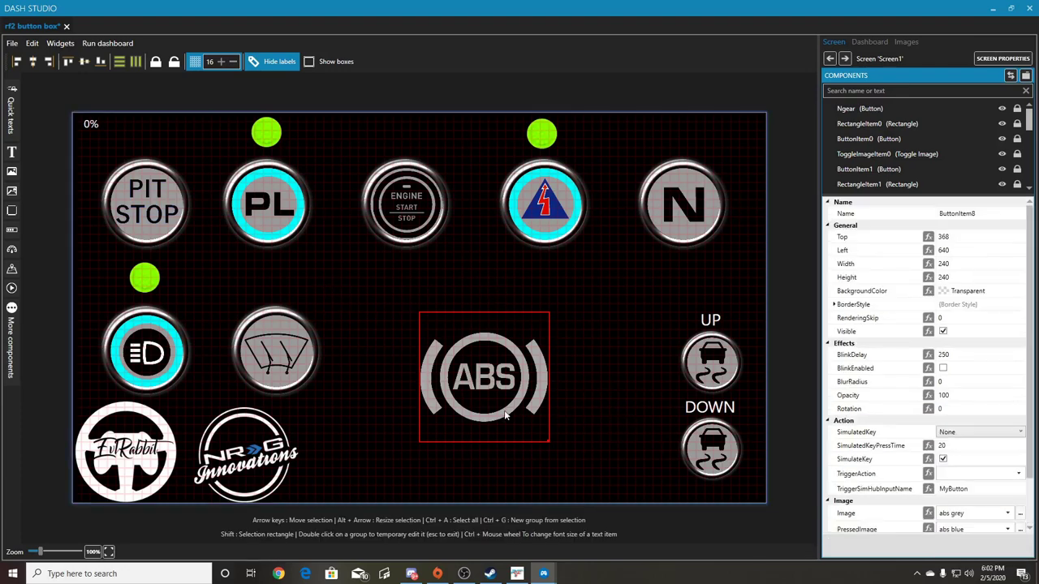
key("Delete")
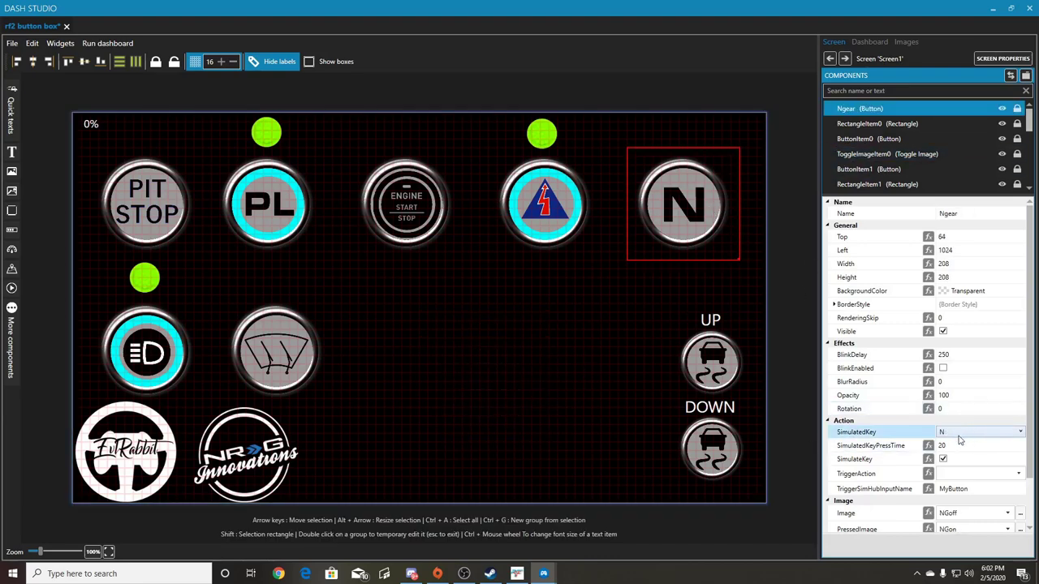
Step: Examine the SimulatedKey assigned to each existing button, from ignition and engine start to the UP/DOWN buttons
left_click(553, 220)
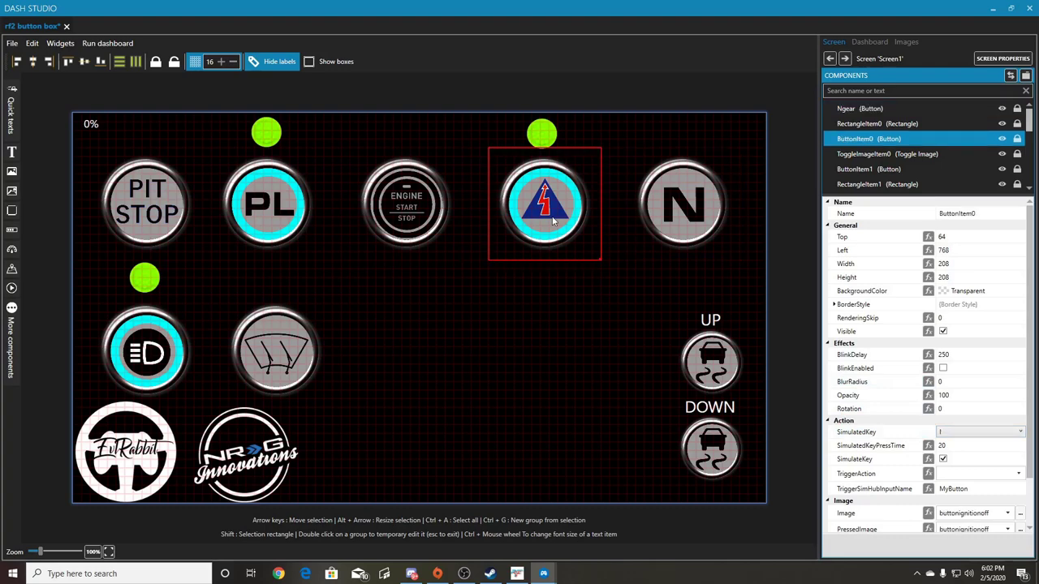
left_click(443, 212)
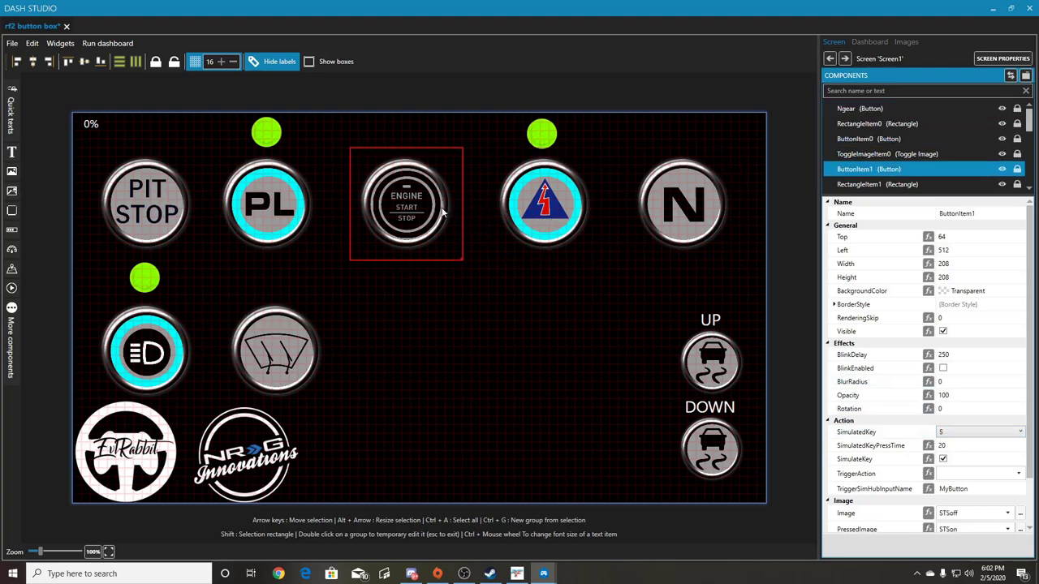
left_click(230, 190)
left_click(148, 204)
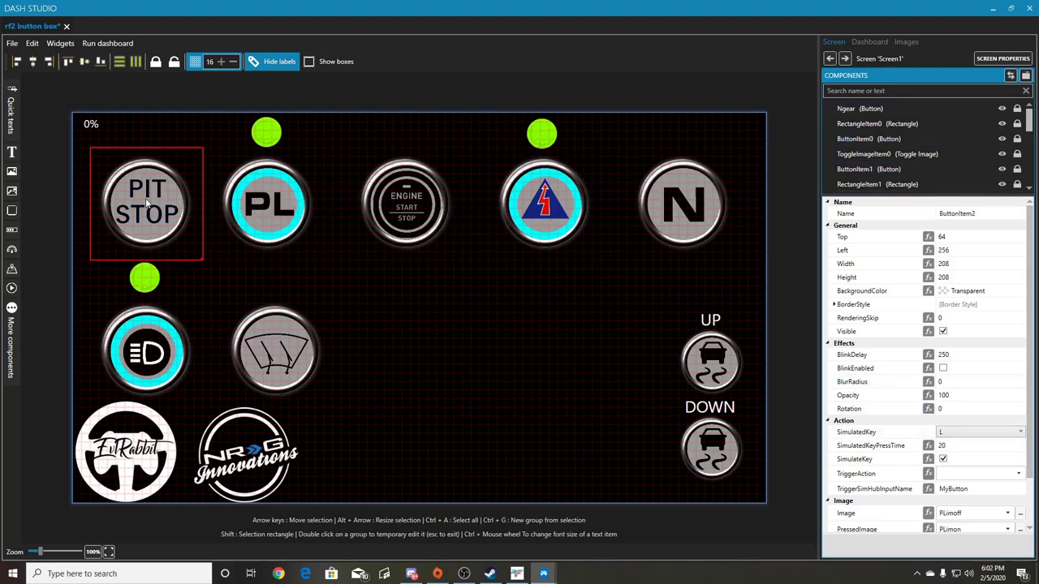
left_click(169, 328)
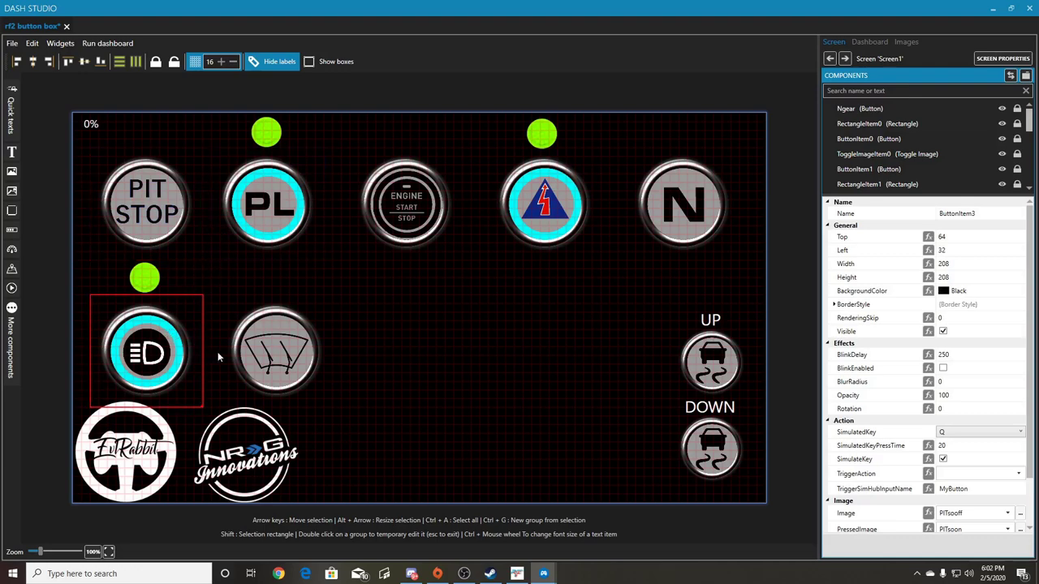
left_click(268, 357)
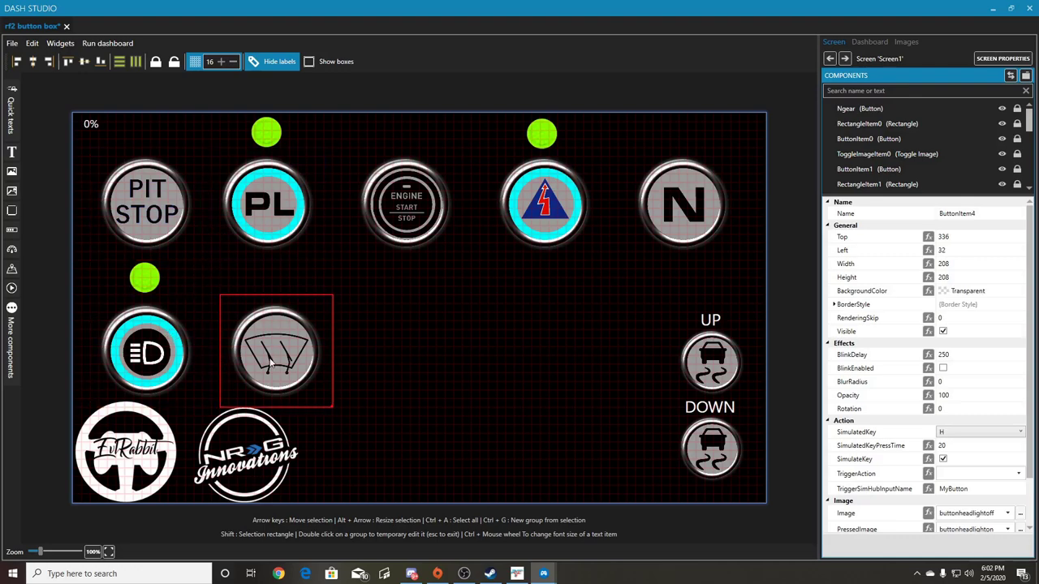
left_click(712, 363)
left_click(709, 435)
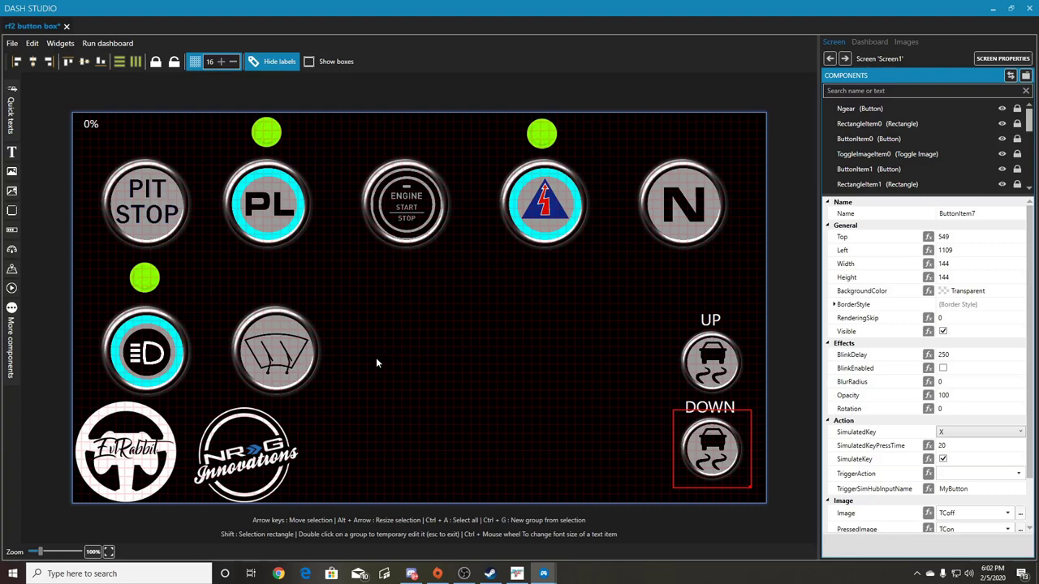
left_click(726, 363)
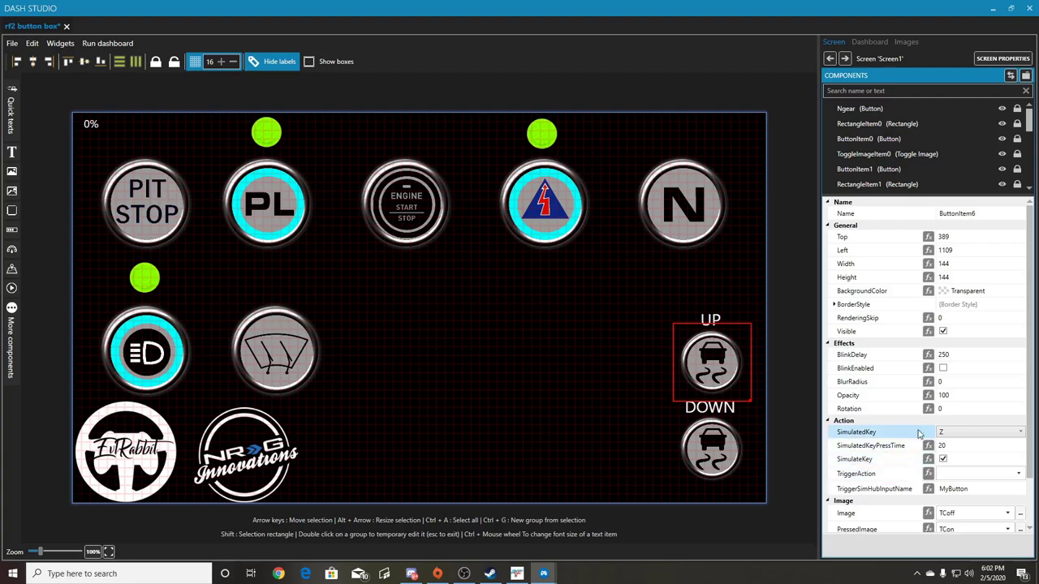
Step: Toggle the Value of the light above the ignition button off and on to compare its two images
left_click(543, 137)
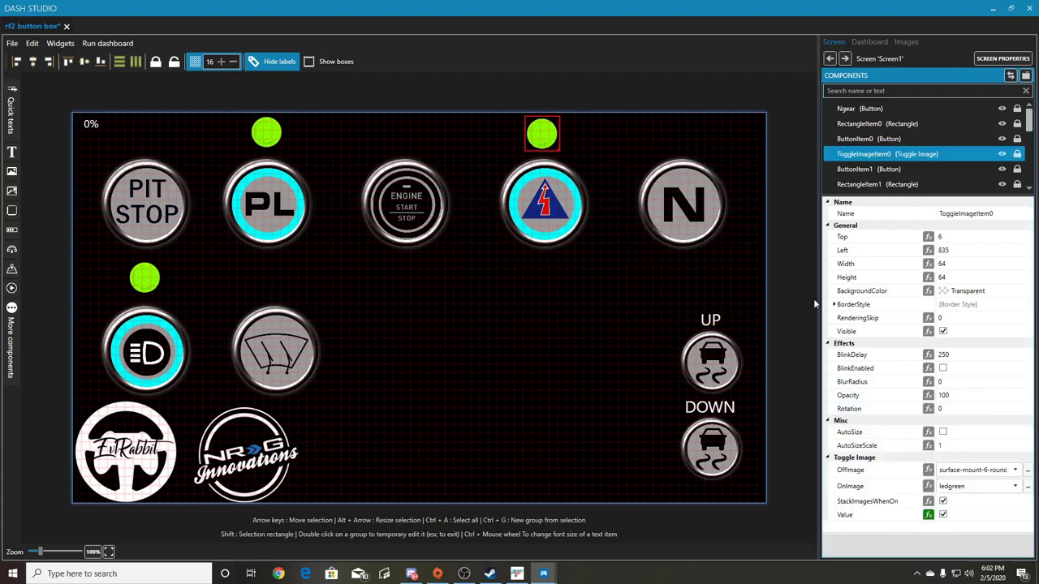
left_click(942, 516)
left_click(942, 515)
left_click(942, 515)
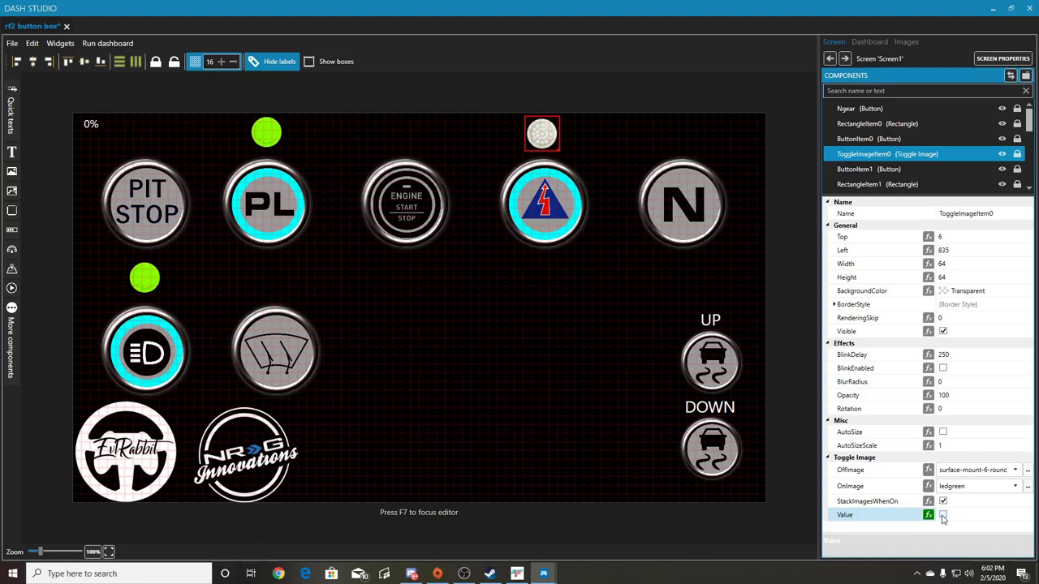
left_click(942, 515)
left_click(942, 515)
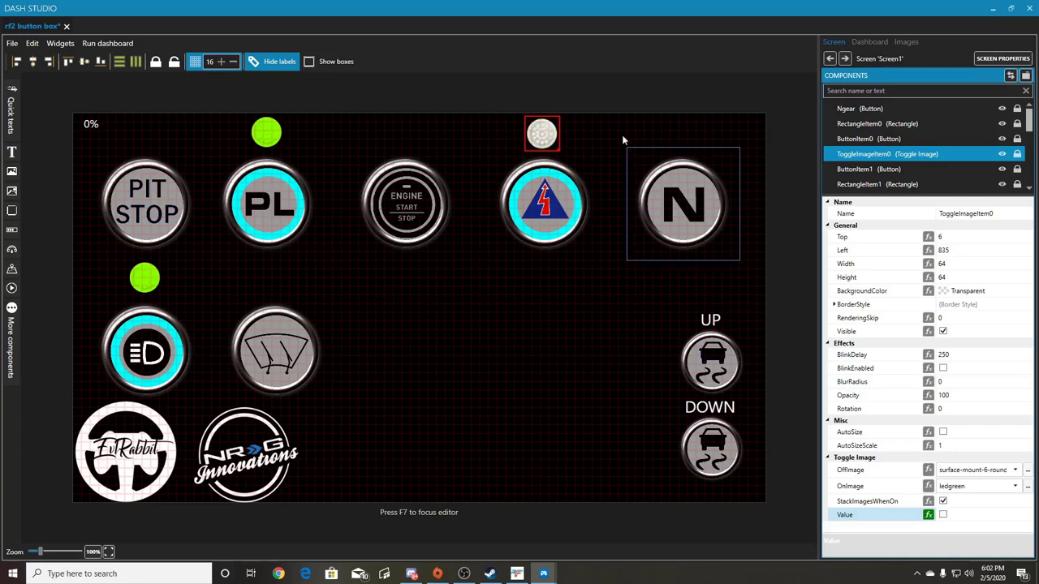
left_click(942, 515)
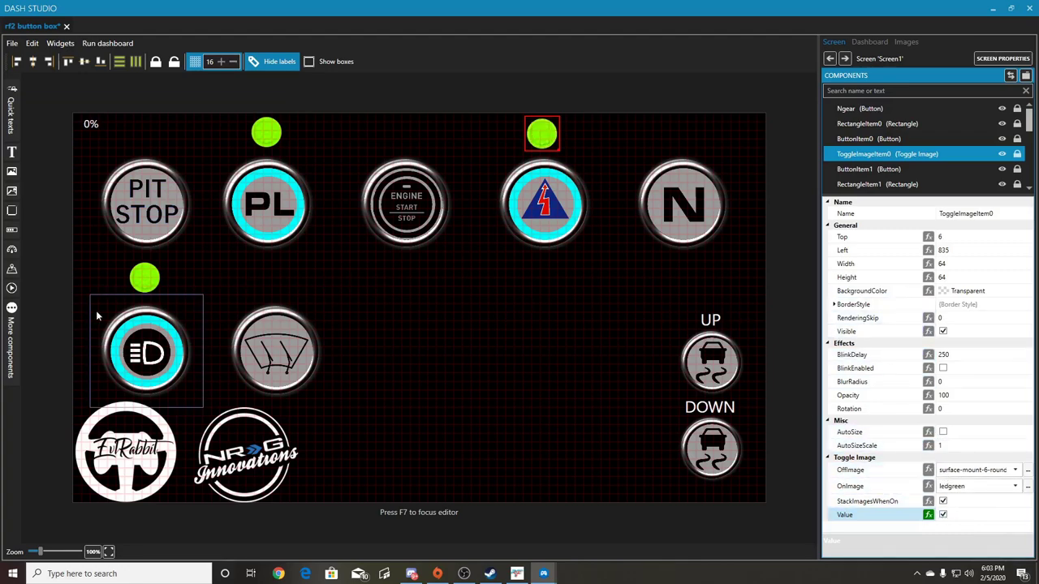
Step: Add a toggle image of about 240 by 224 beside the UP/DOWN buttons, using the surface-mount-6-round LED light as its OffImage
left_click(12, 203)
left_click_drag(91, 145, 486, 374)
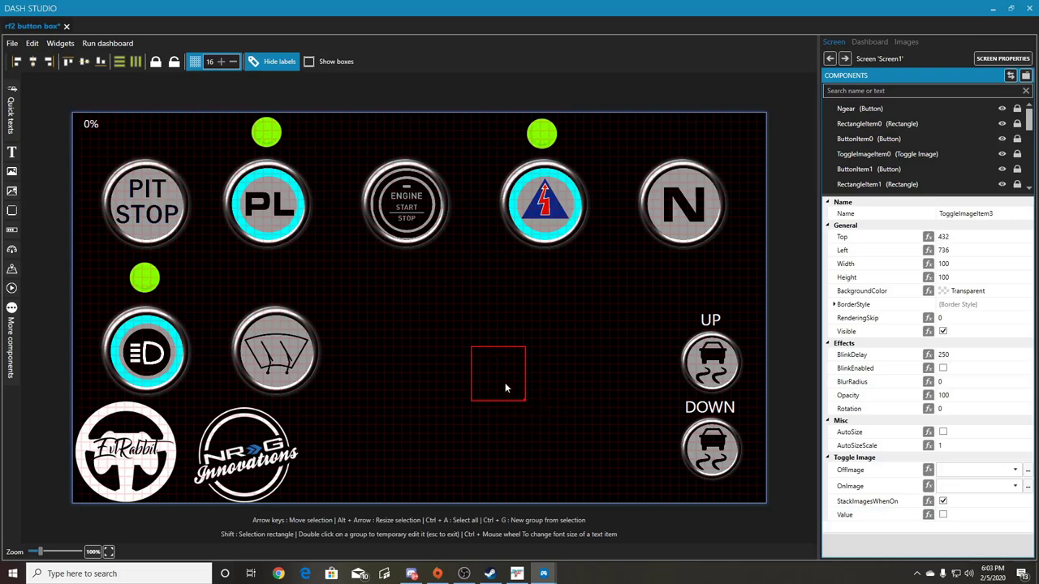
left_click(1015, 470)
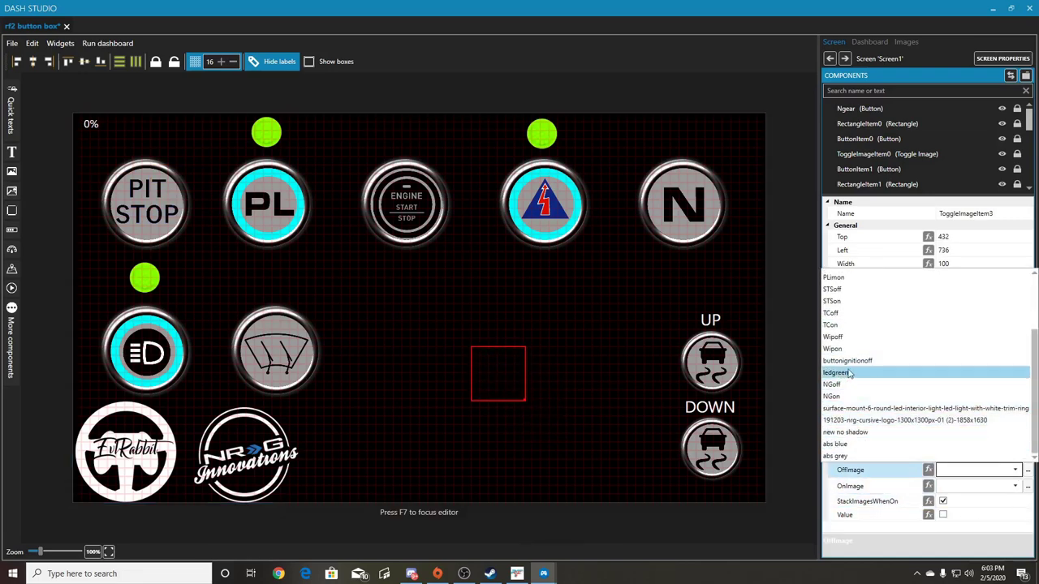
left_click(870, 412)
left_click_drag(485, 383, 609, 468)
Step: Set the new toggle image's OnImage to "ledgreen" and switch its Value on and off to check both states
left_click(1015, 486)
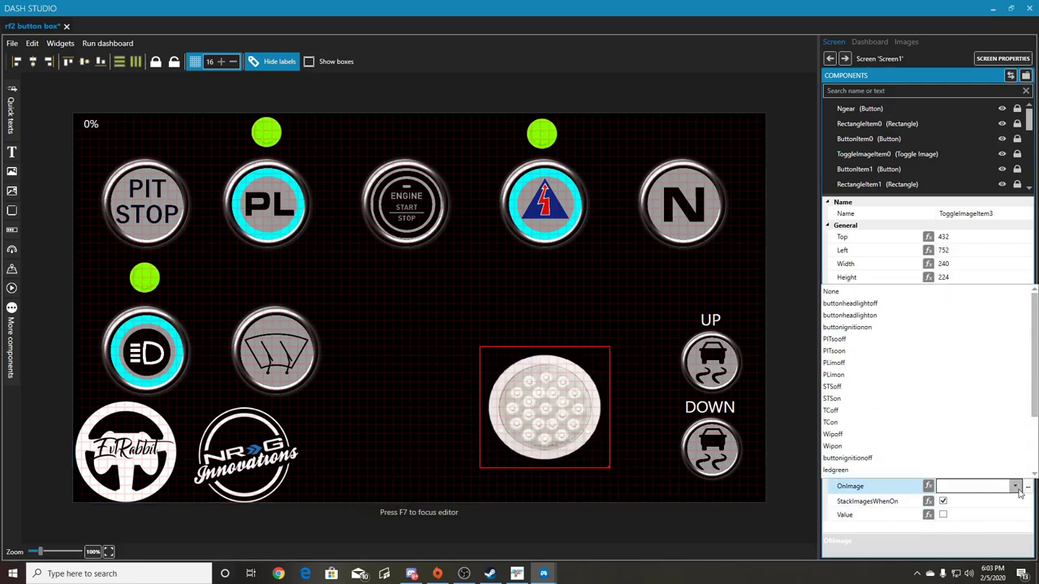
scroll(844, 430, "down", 3)
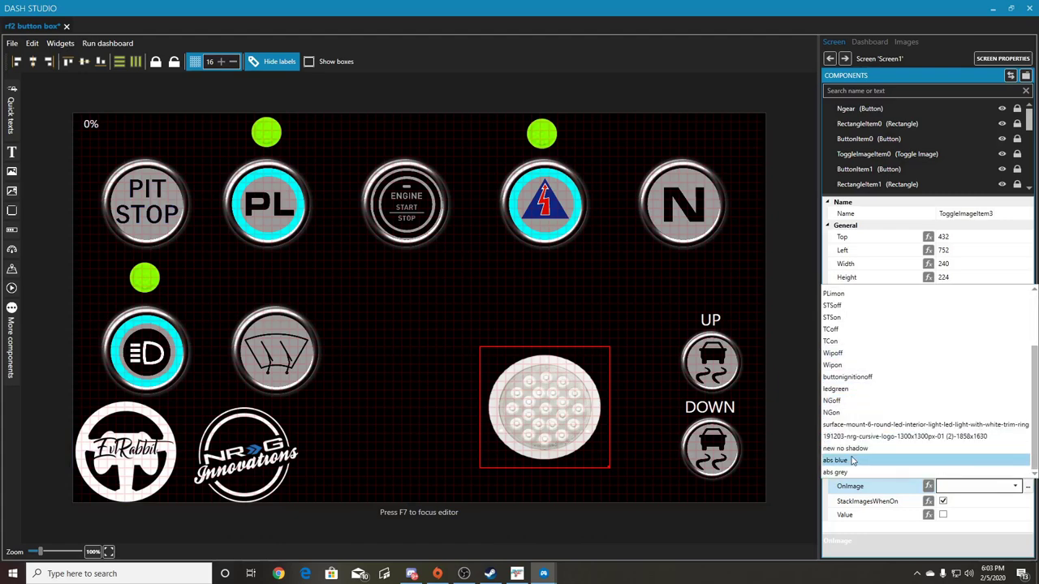
left_click(840, 391)
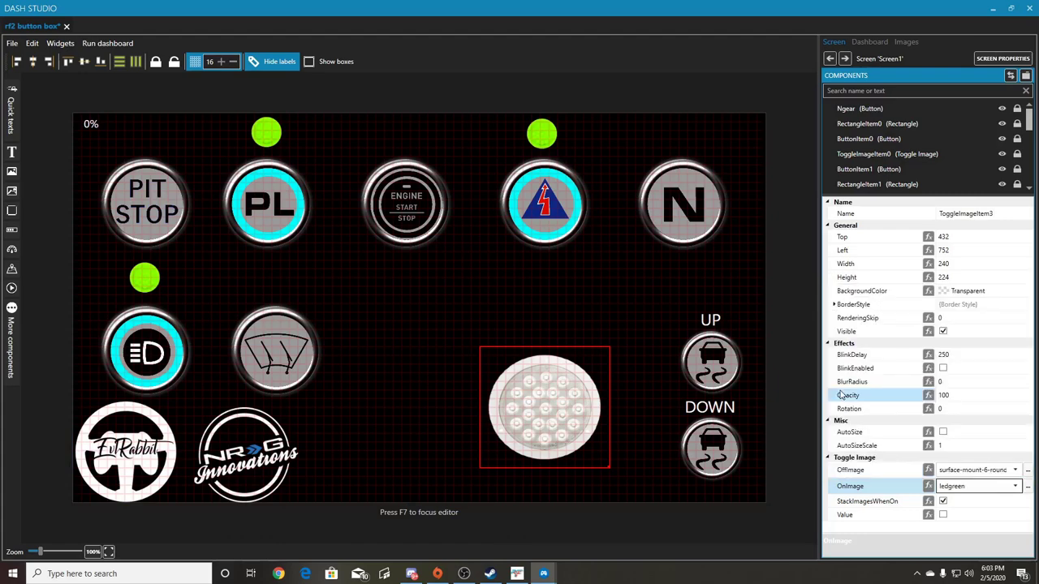
left_click(942, 515)
left_click(942, 515)
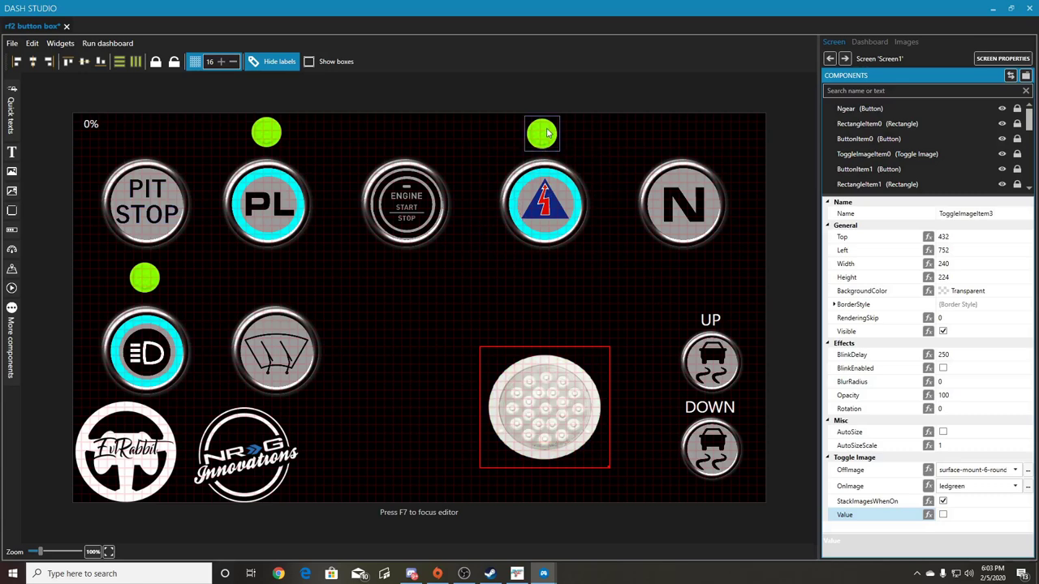
Step: Bind the new toggle image's Value to the computed game property DataCorePlugin.GameRawData.CurrentPlayerTelemetry.mIgnitionStarter, found by including rawdata properties and filtering for "star"
left_click(549, 418)
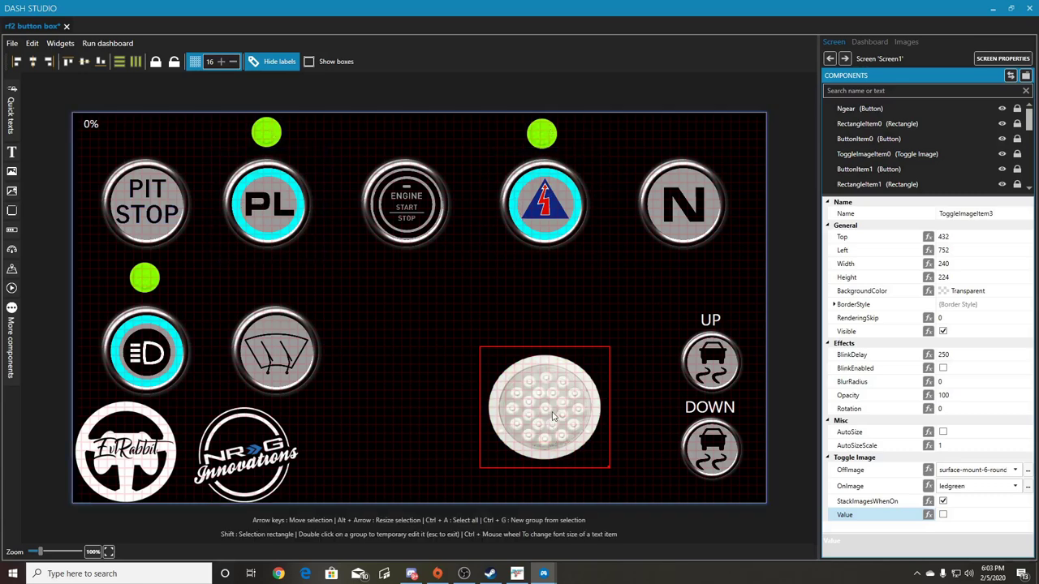
left_click(937, 524)
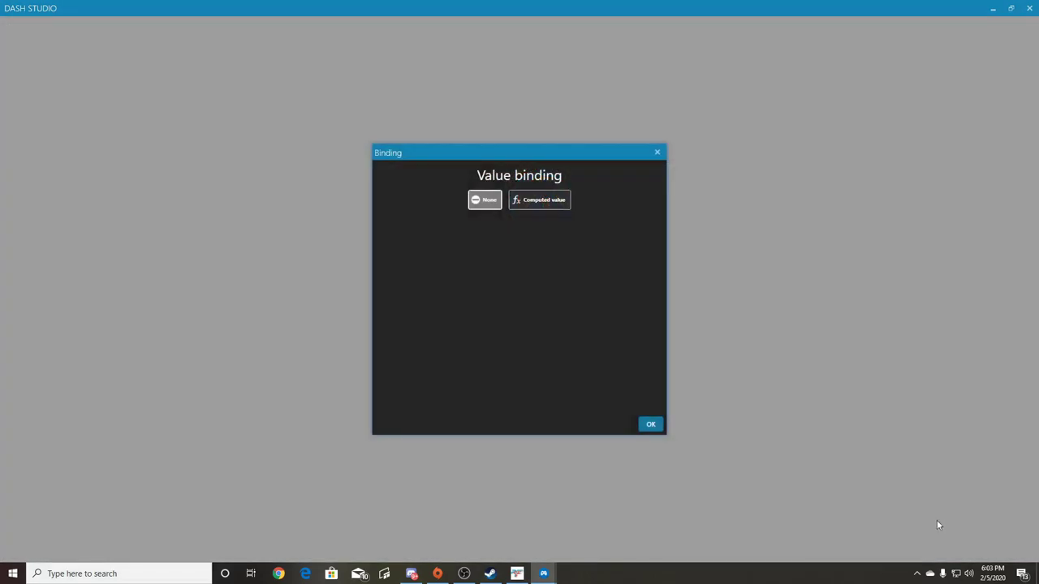
left_click(544, 203)
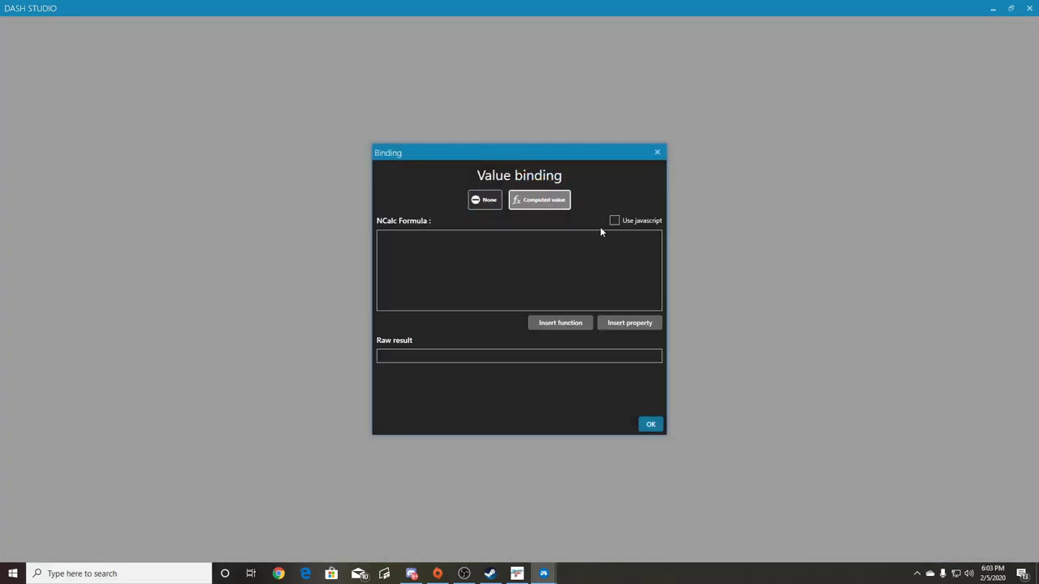
left_click(626, 325)
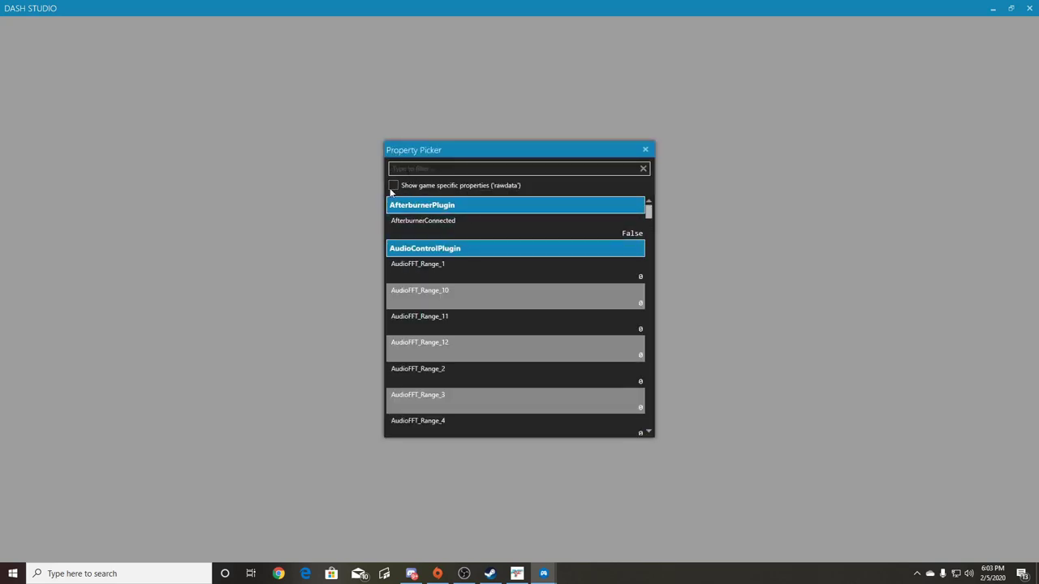
left_click(393, 187)
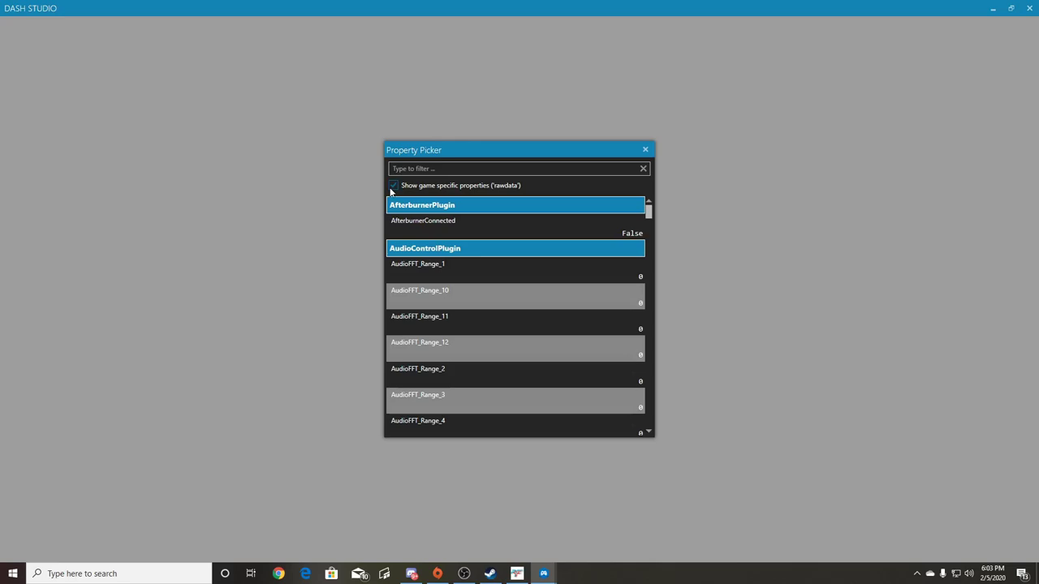
left_click(394, 169)
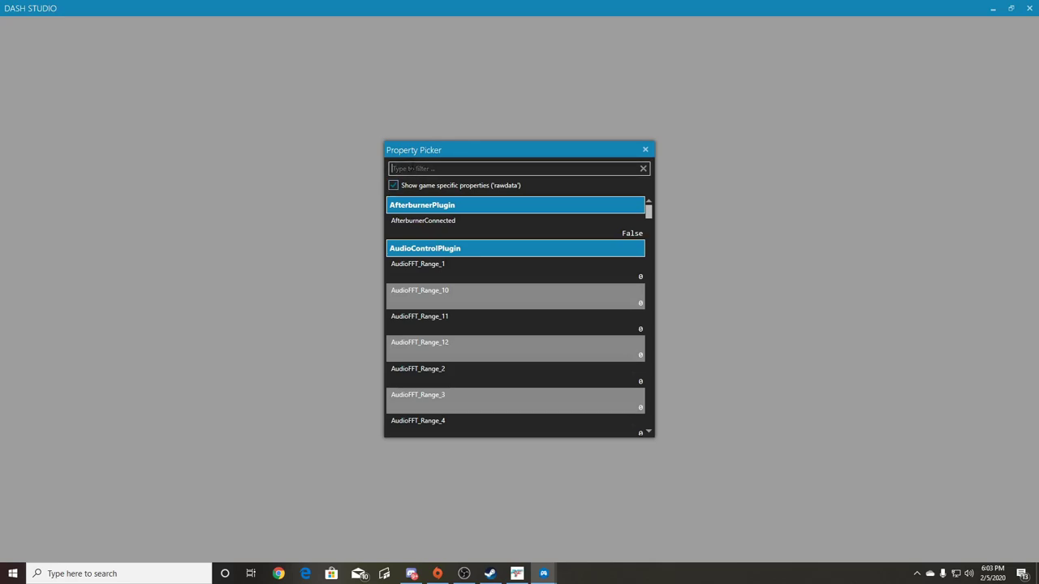
type("sta")
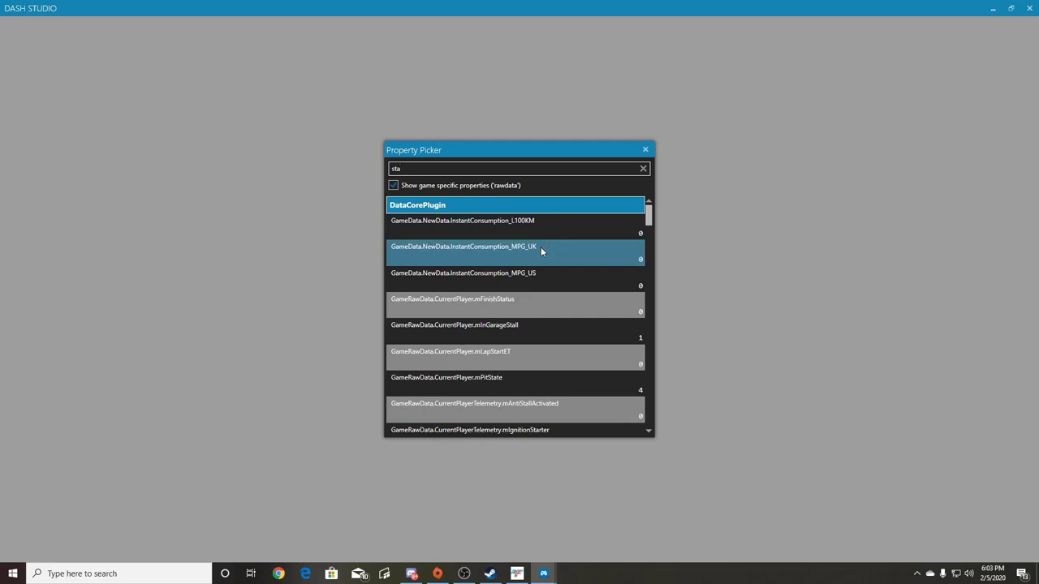
type("r")
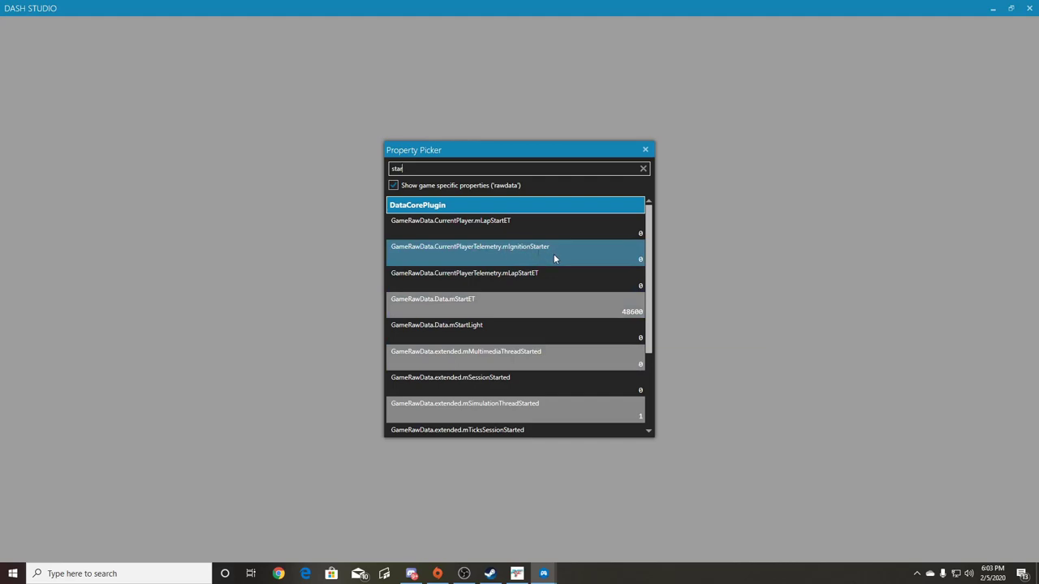
double_click(538, 256)
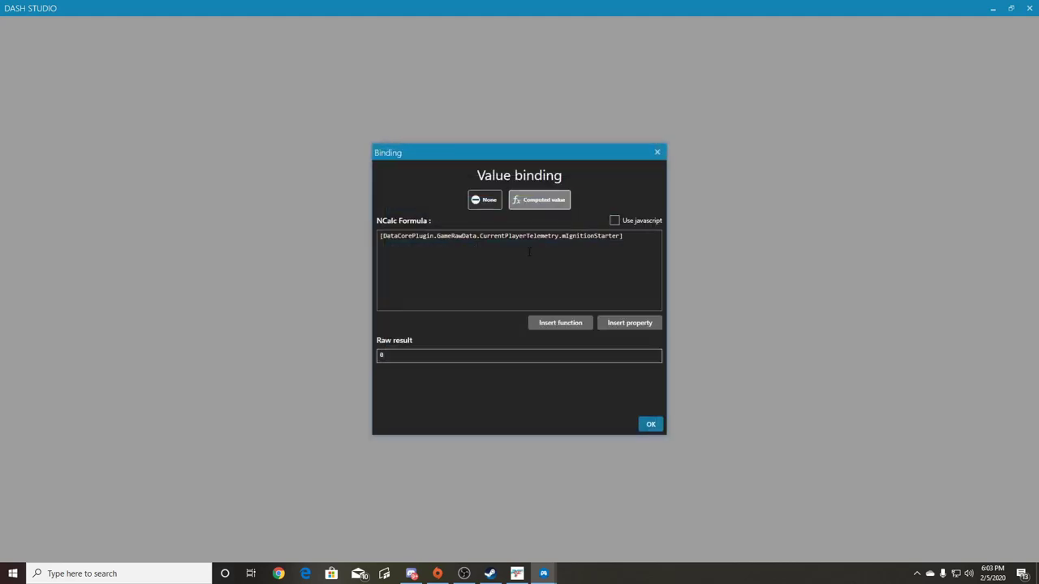
left_click(650, 424)
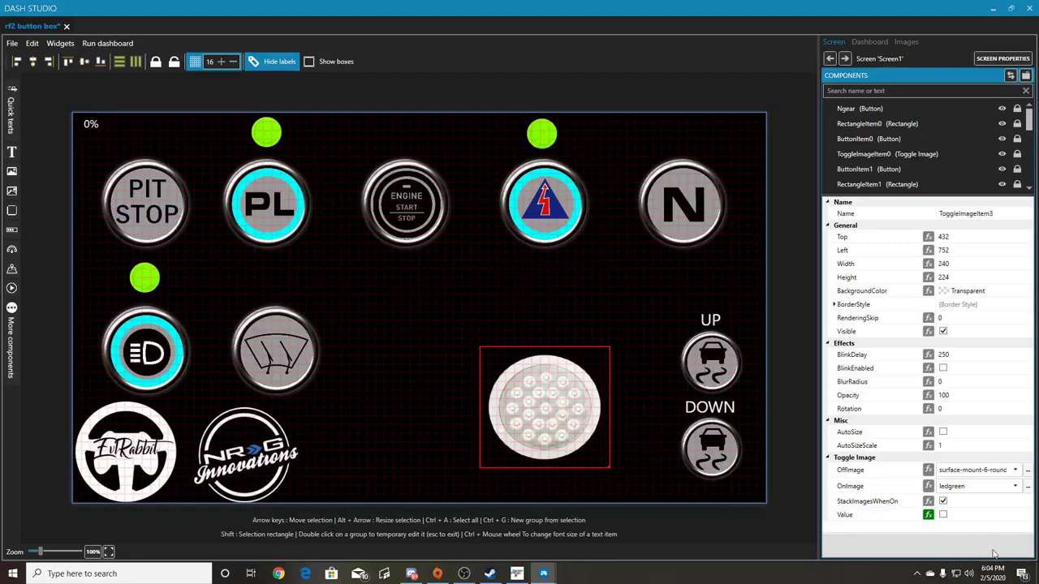
Step: Switch the bound toggle image's Value on and off to compare its LED and green states
left_click(943, 515)
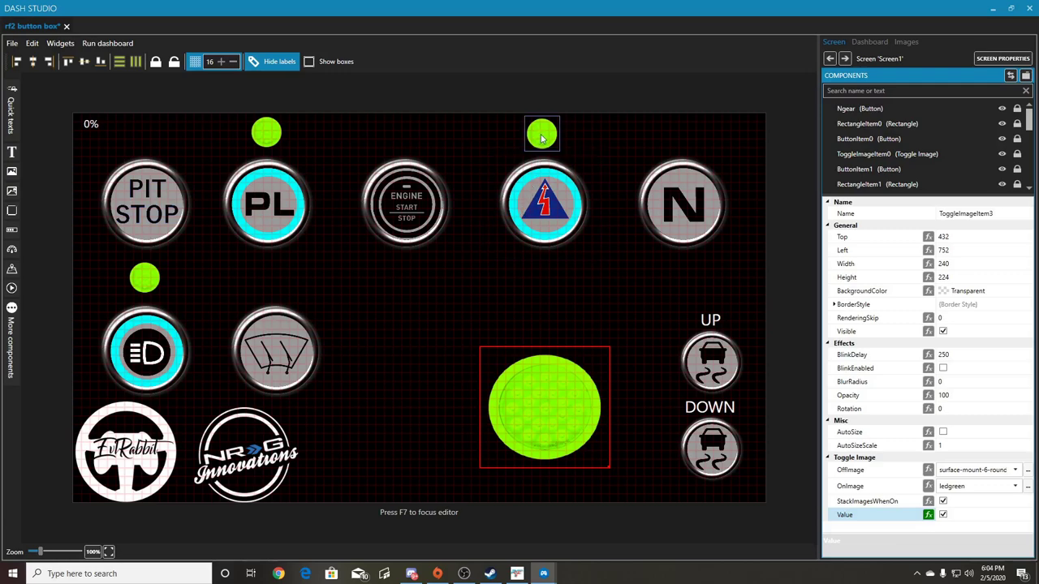
left_click(942, 516)
left_click(942, 516)
Step: Review the formula in the toggle image's Value binding without changing it and delete the toggle image beside the UP/DOWN buttons
left_click(929, 515)
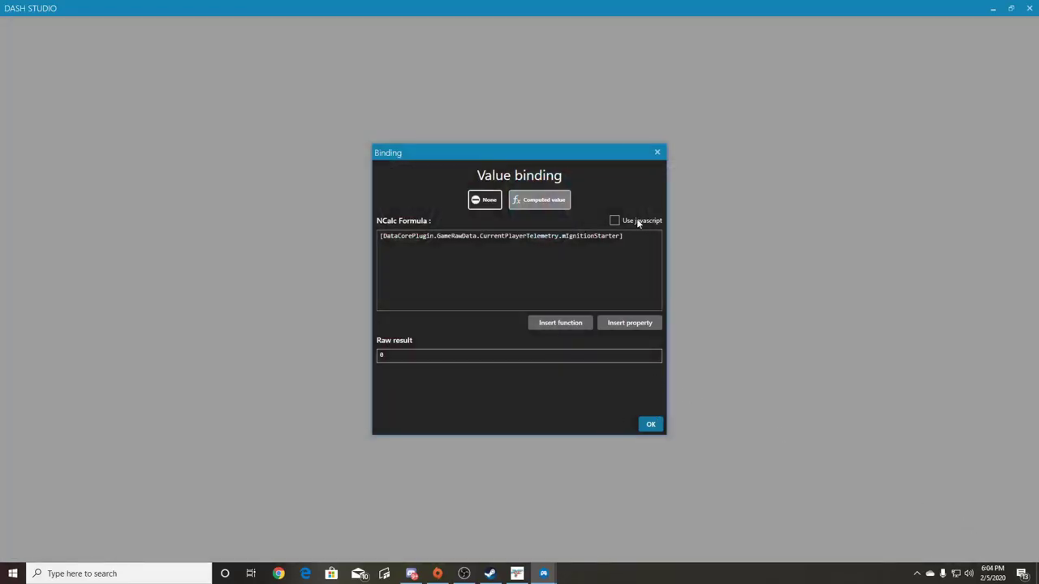
left_click(657, 152)
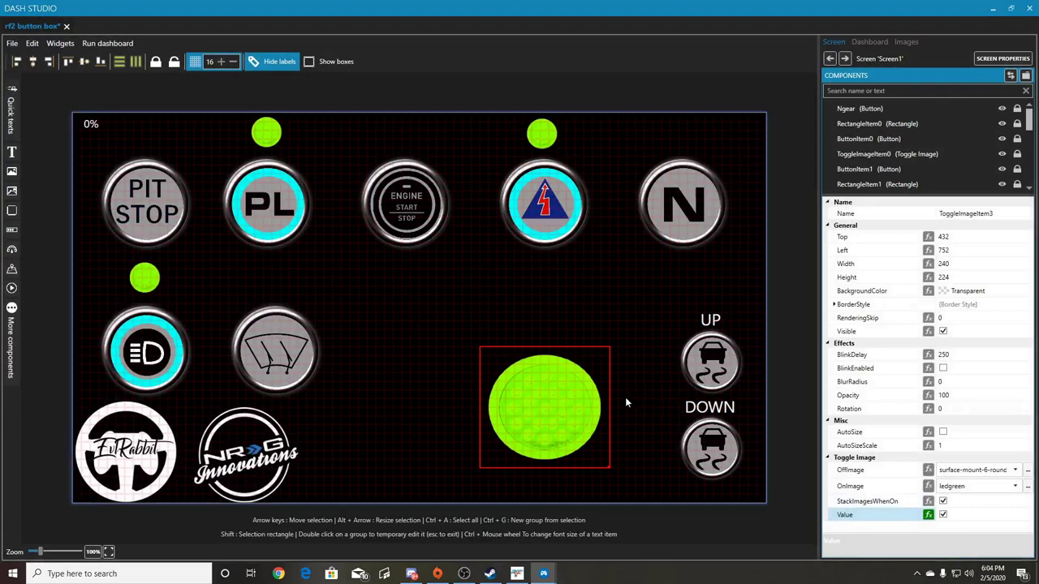
key("Delete")
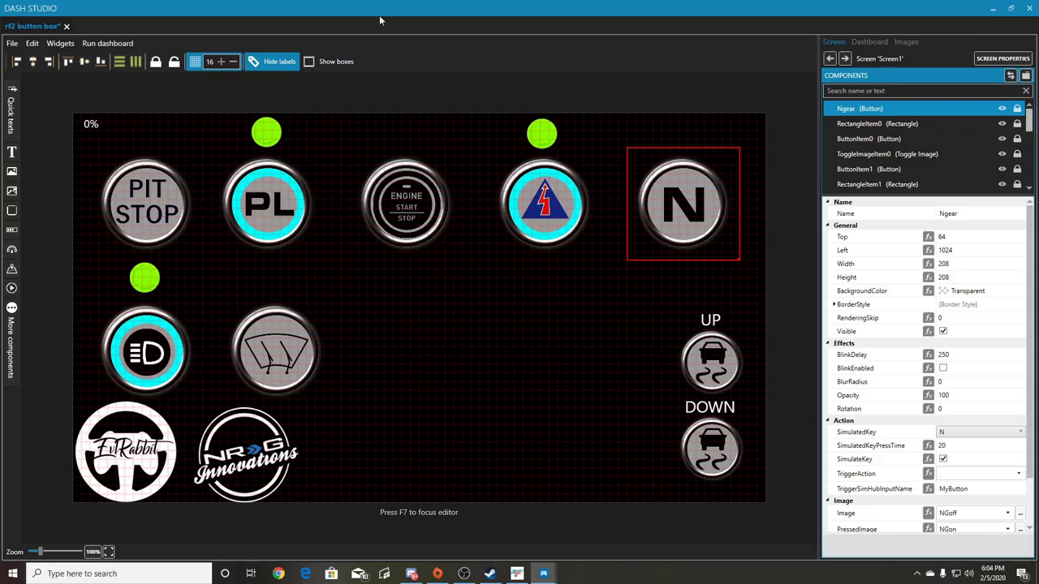
Step: Place an empty 100 by 100 button component between the wiper and UP/DOWN buttons and delete it again
left_click(405, 202)
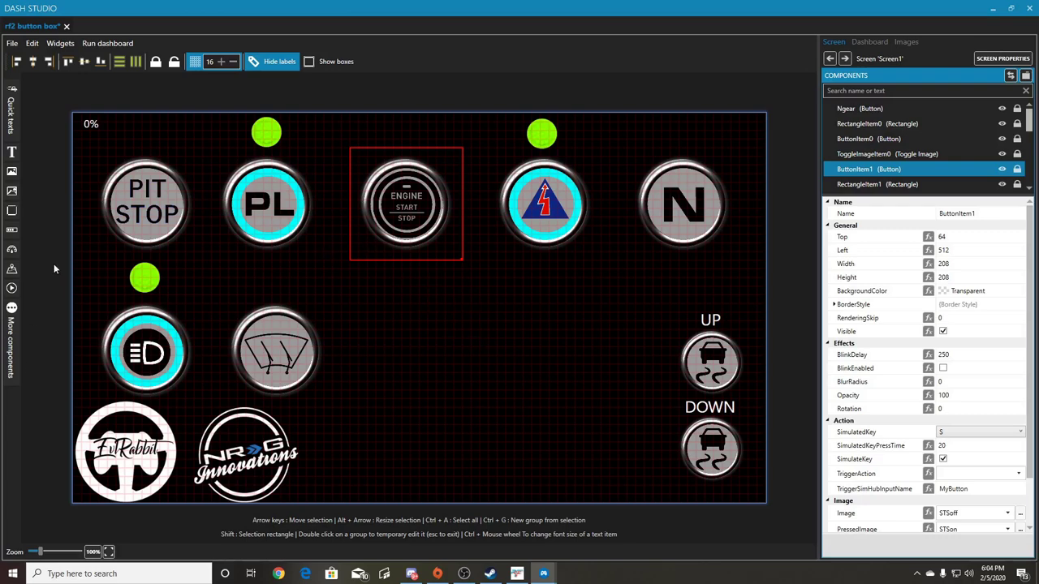
left_click(11, 289)
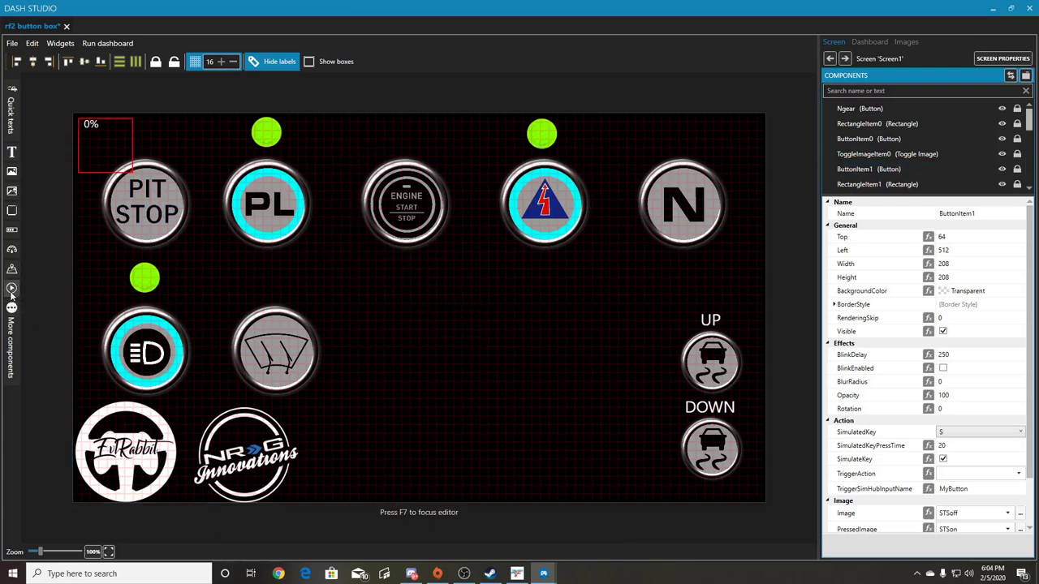
left_click_drag(101, 139, 433, 411)
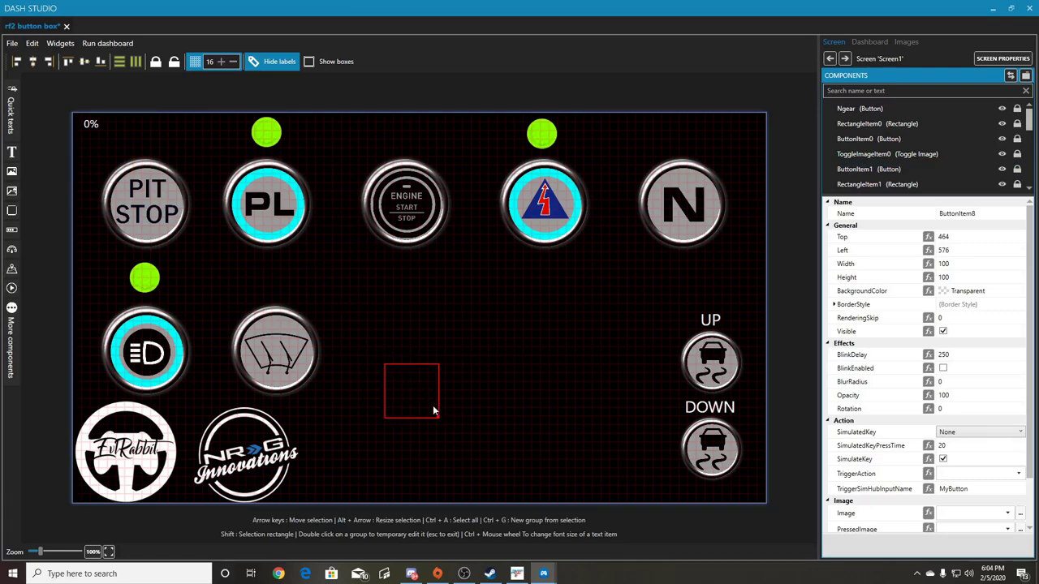
key("Delete")
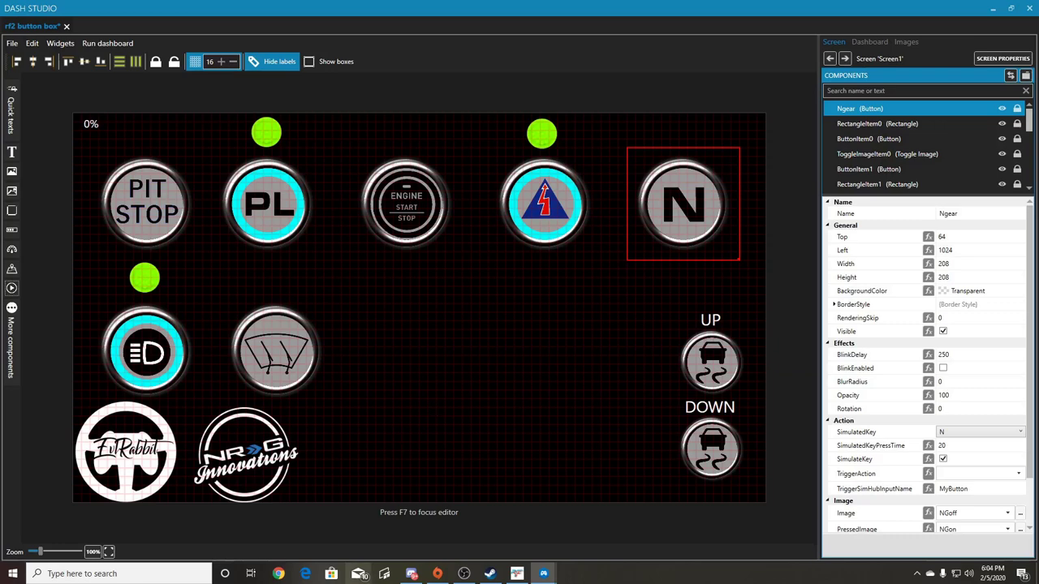
Step: Close the rf2 button box editor and return to SimHub's list of available dashboards
left_click(1028, 8)
left_click(547, 318)
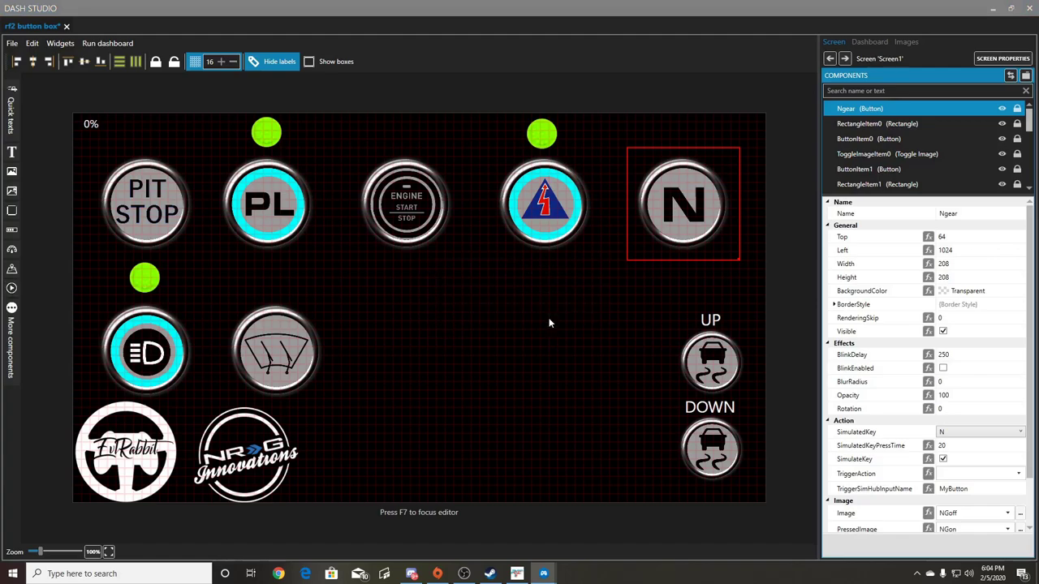
left_click(904, 43)
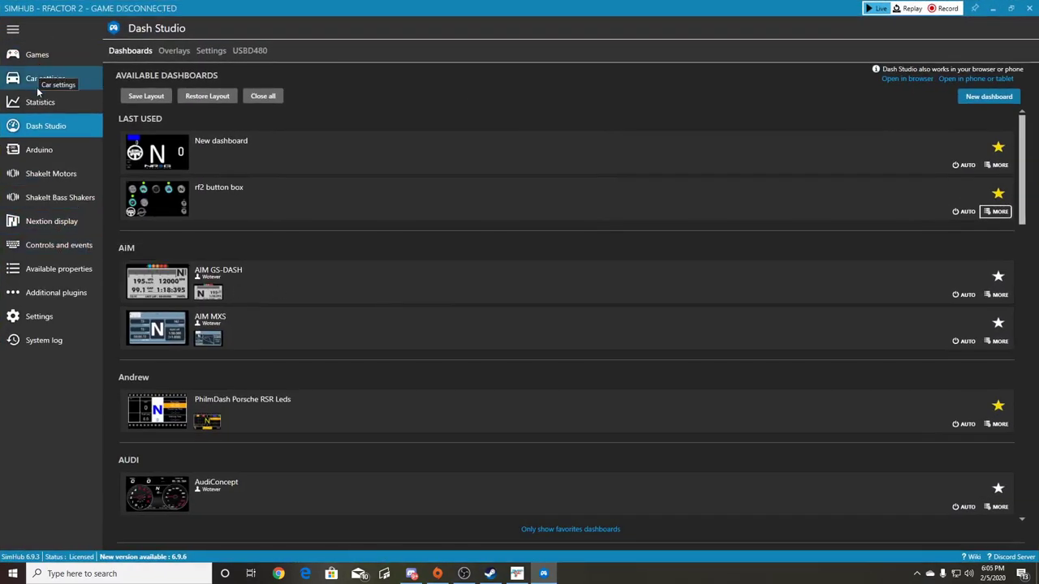
Step: Examine the dashboards list and SimHub's catalogue of supported games, including the RFactor 2 entry
mouse_move(160, 195)
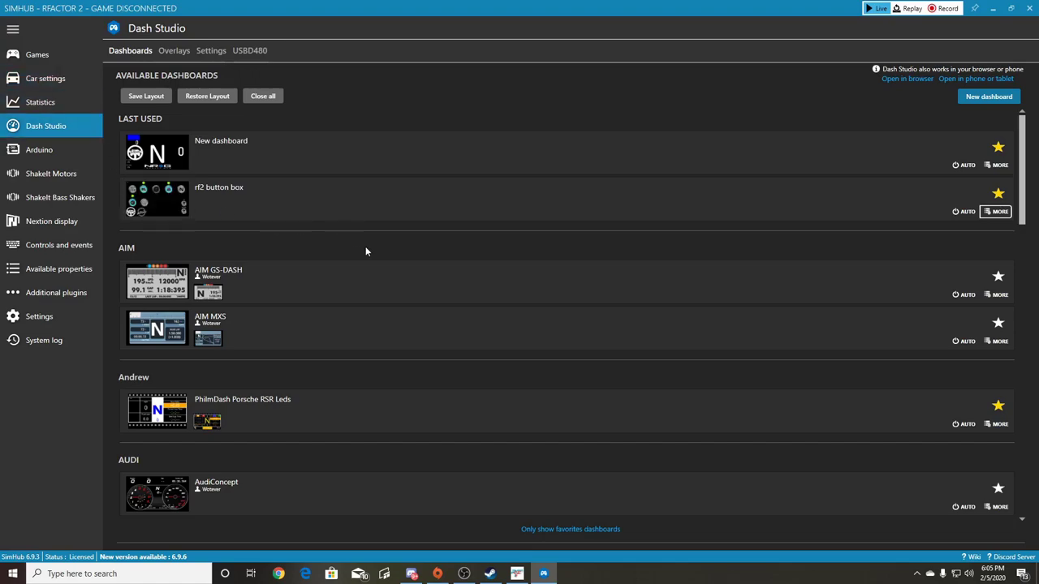
mouse_move(335, 220)
mouse_move(230, 288)
left_click(39, 75)
left_click(38, 59)
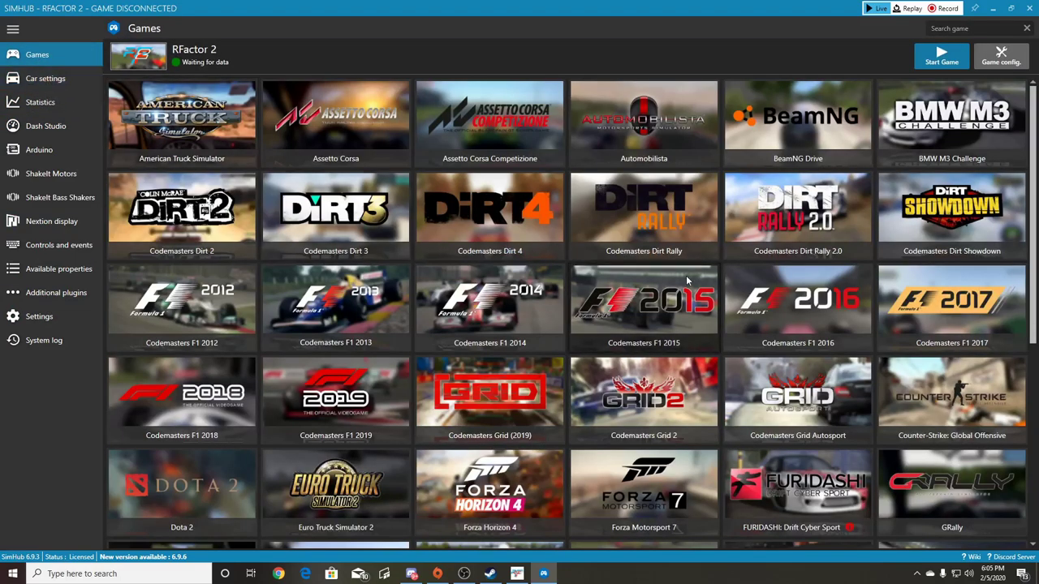
scroll(578, 395, "down", 5)
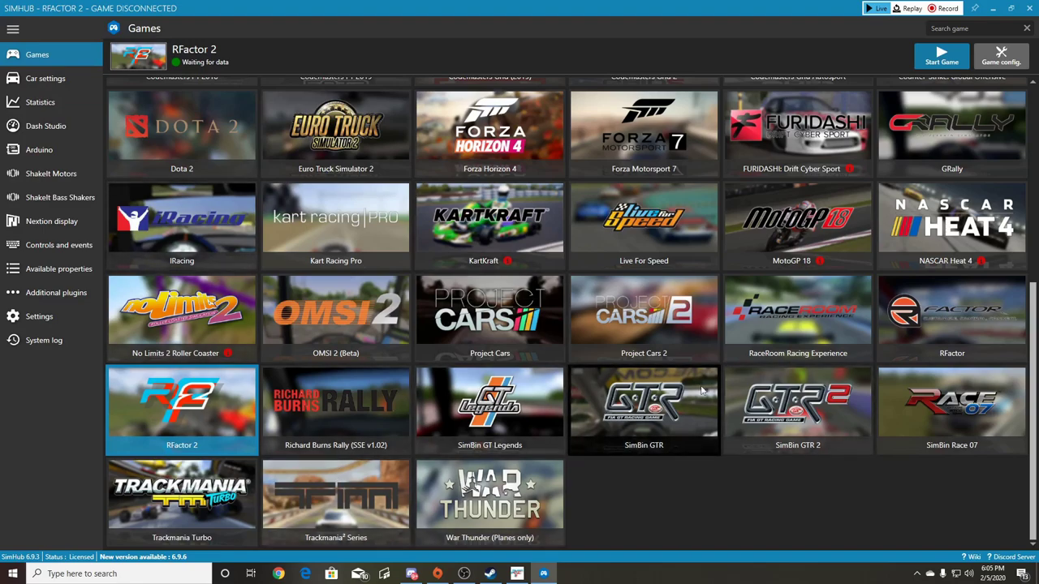
scroll(680, 402, "up", 3)
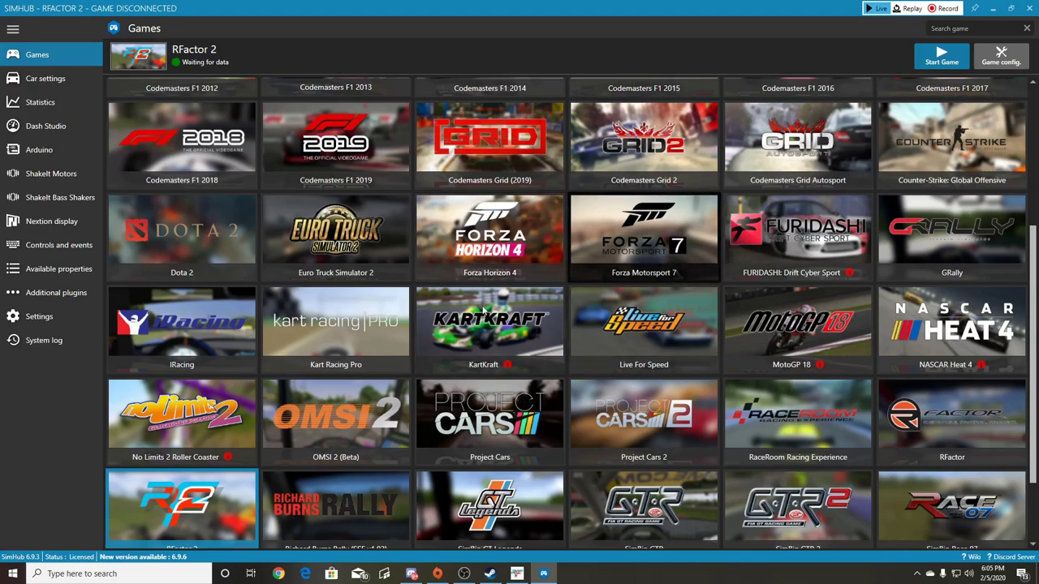
scroll(707, 291, "up", 3)
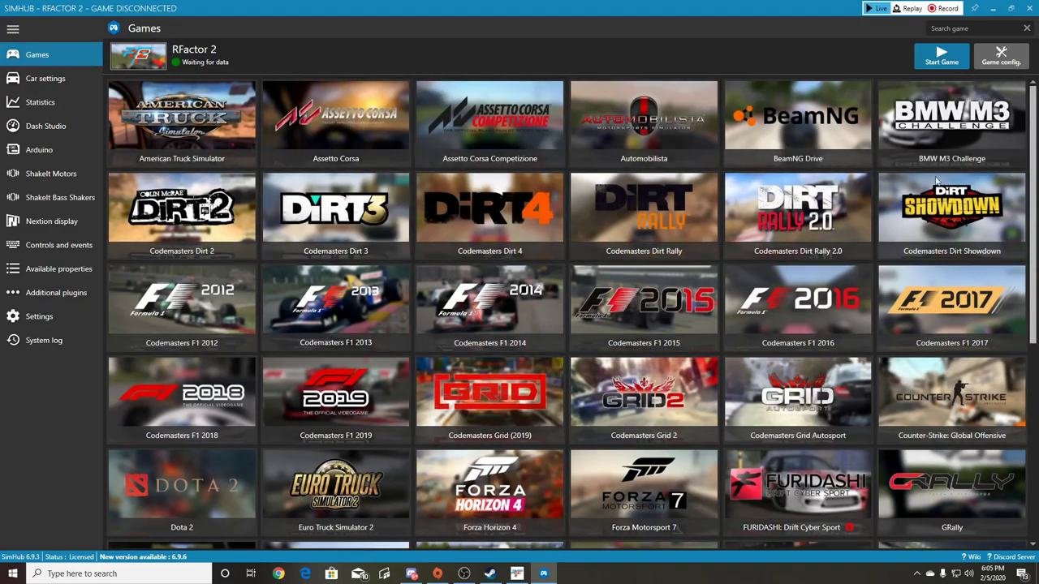
scroll(311, 505, "down", 4)
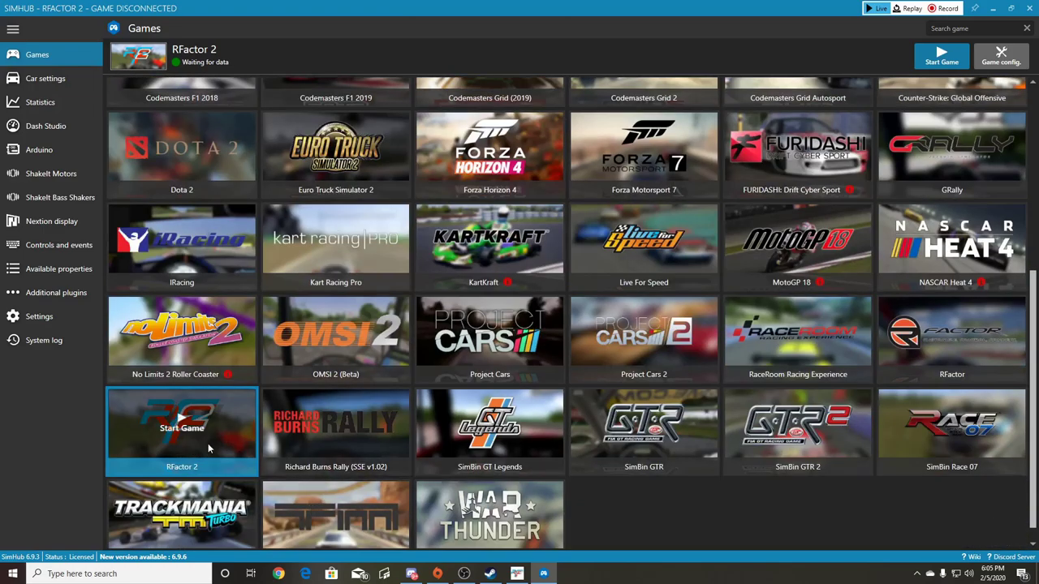
Step: Examine SimHub's available properties with game-specific rawdata included, covering the DataCorePlugin brake, car damage and car settings entries
left_click(63, 271)
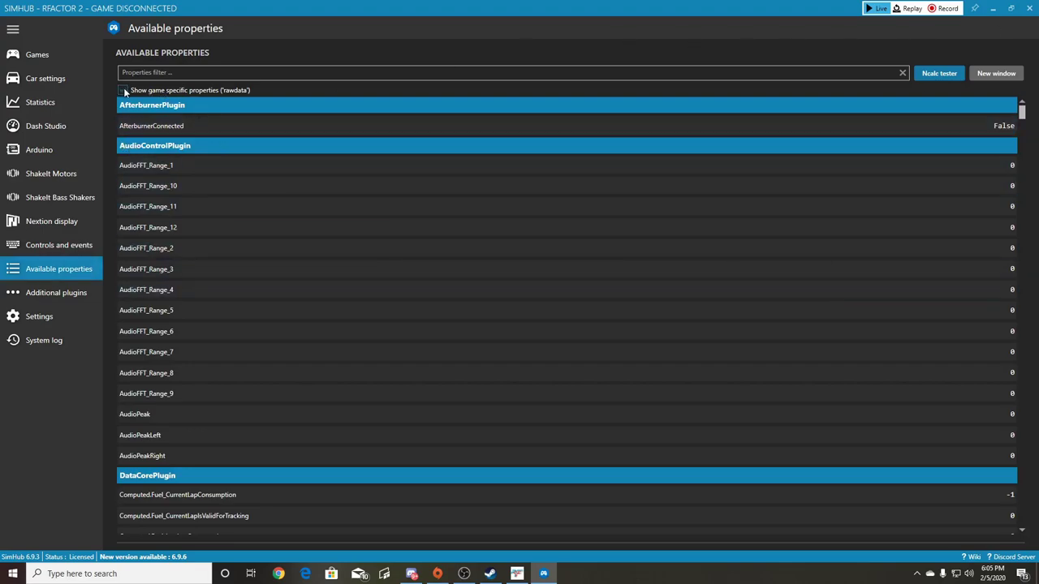
scroll(485, 224, "down", 10)
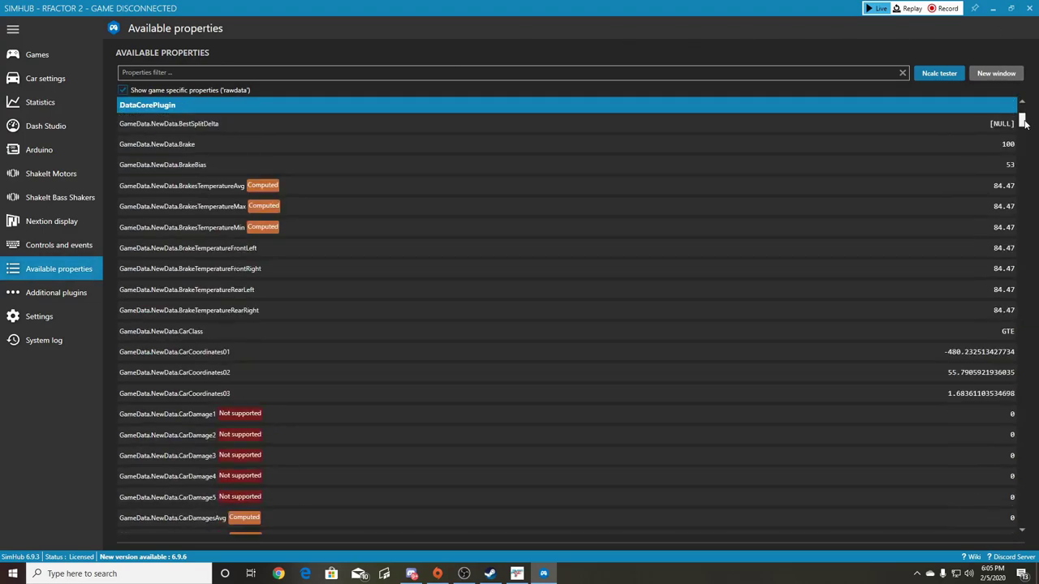
scroll(237, 167, "up", 1)
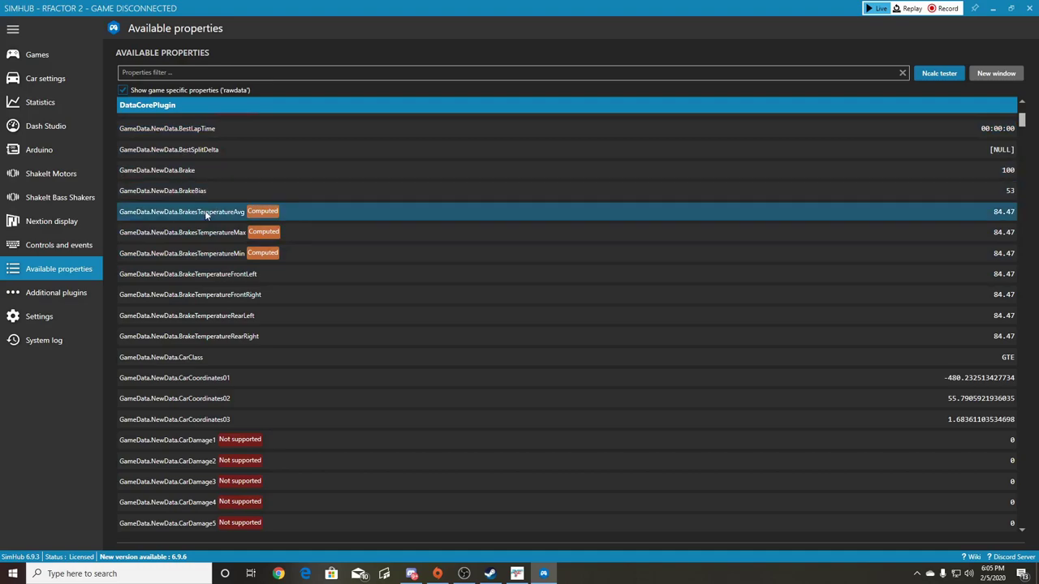
scroll(223, 225, "down", 4)
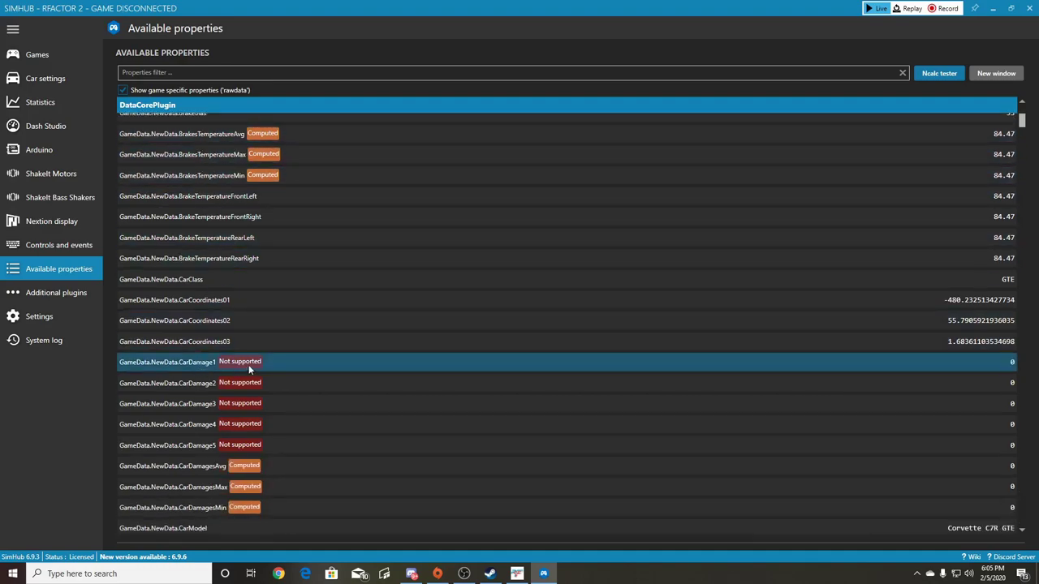
scroll(251, 414, "down", 8)
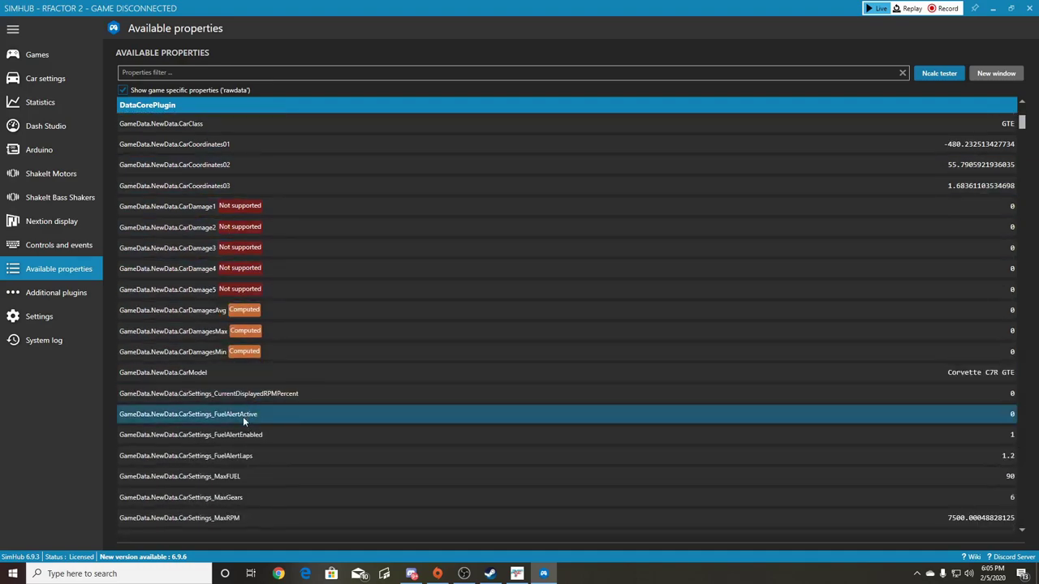
scroll(244, 417, "down", 4)
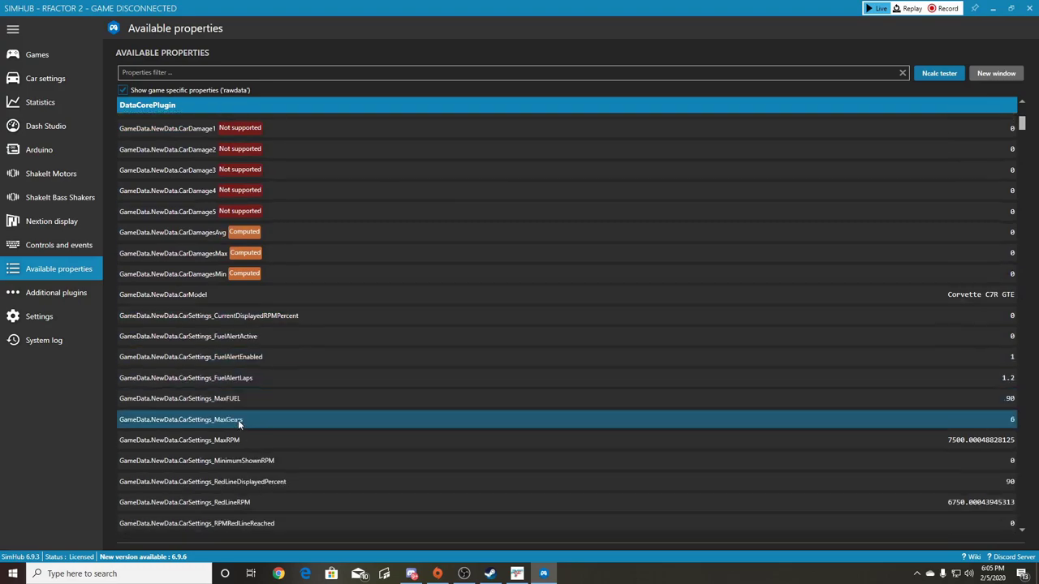
scroll(238, 414, "down", 4)
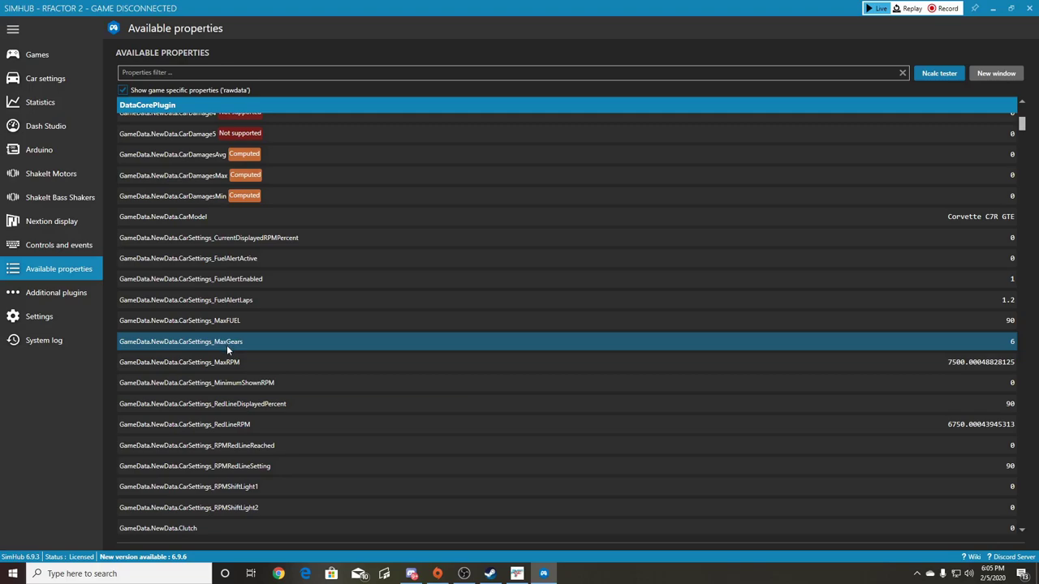
scroll(256, 344, "down", 4)
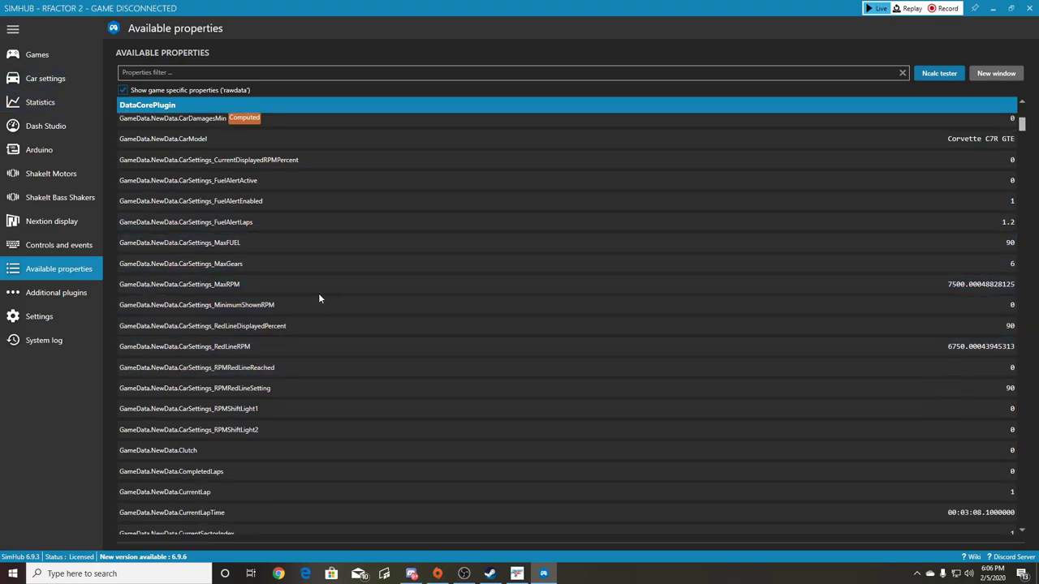
scroll(313, 290, "up", 6)
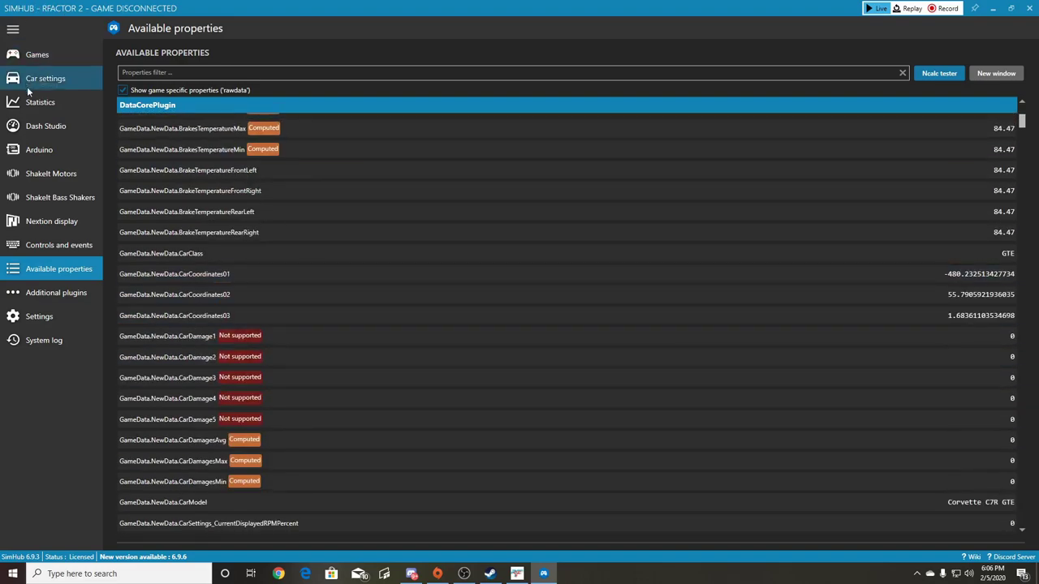
Step: Open the uncategorized dashboard named button from Dash Studio's dashboard list for editing
left_click(37, 126)
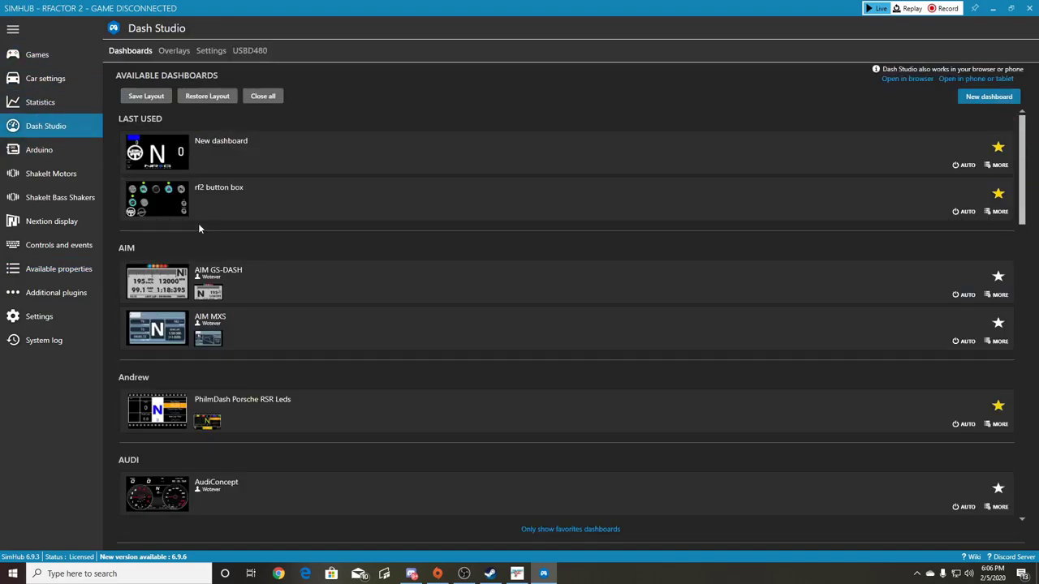
scroll(170, 463, "down", 15)
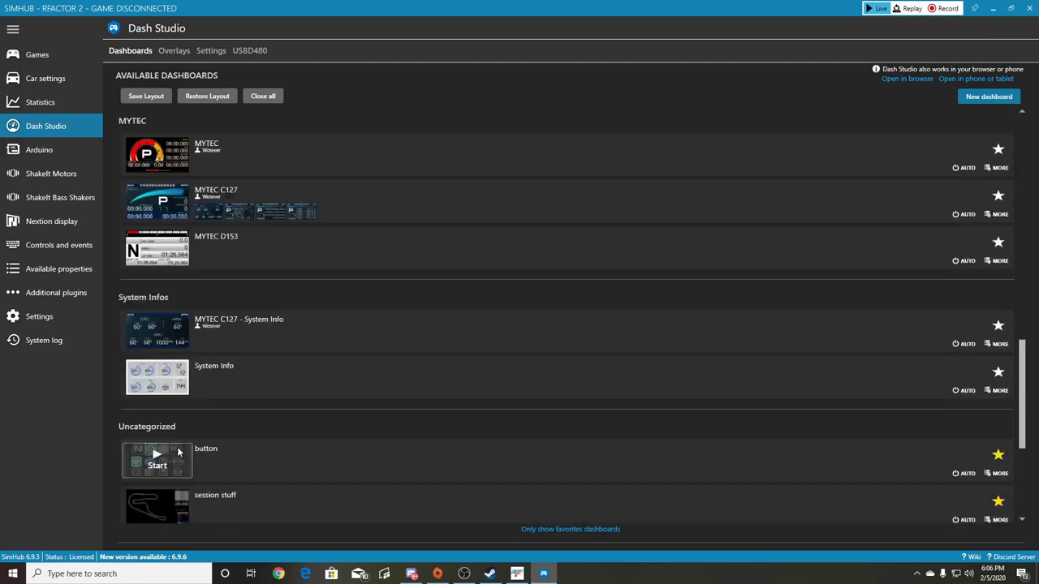
scroll(178, 452, "down", 3)
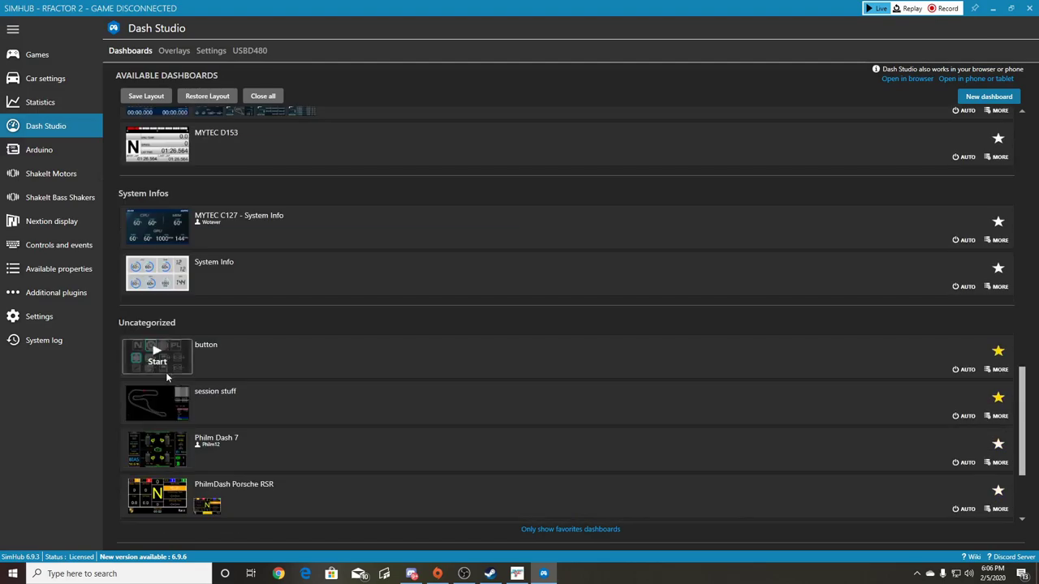
left_click(998, 369)
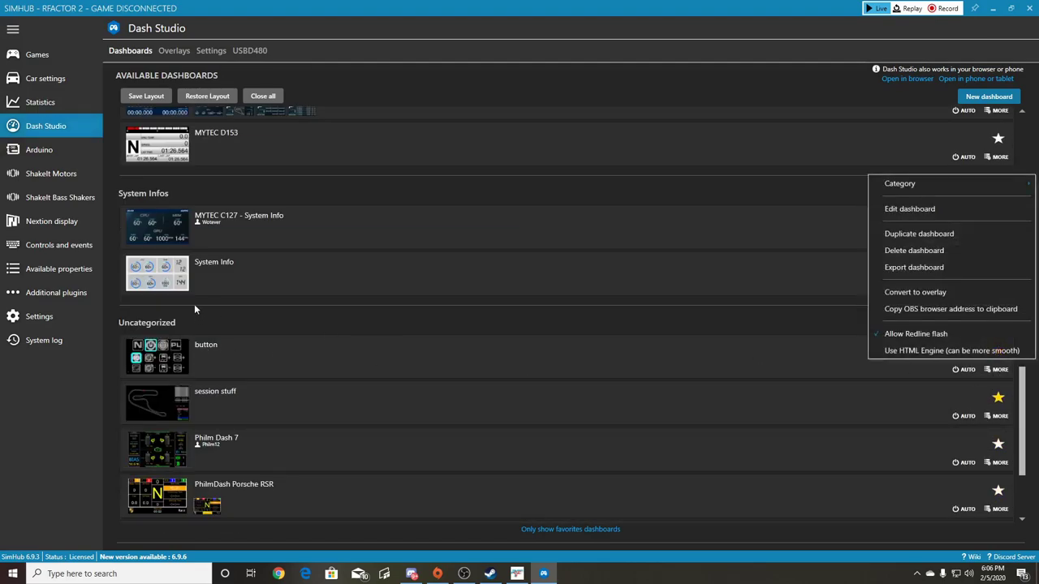
left_click(909, 209)
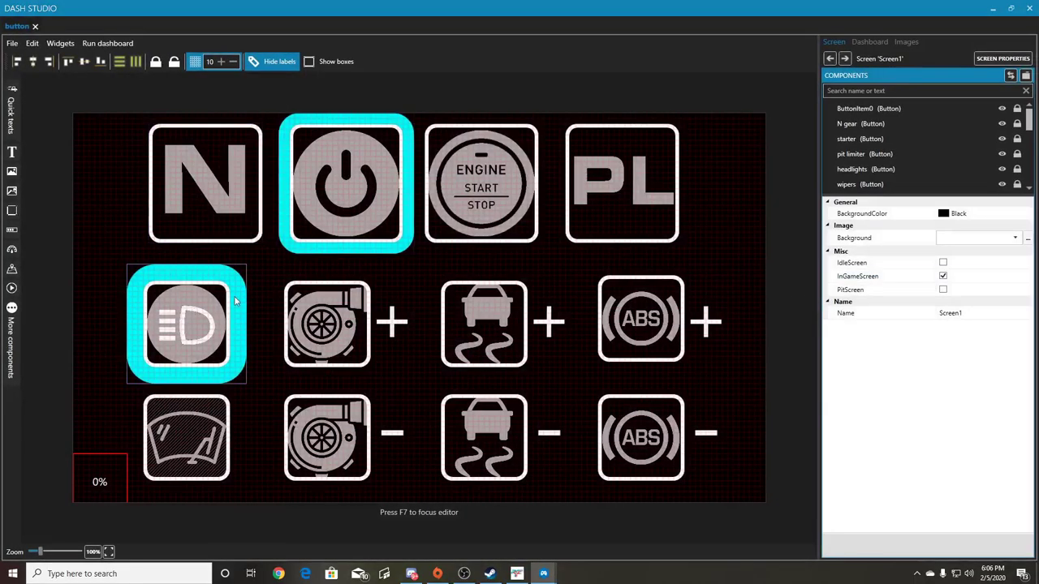
Step: Run the button dashboard in windowed mode to preview it, and close the preview
left_click(106, 44)
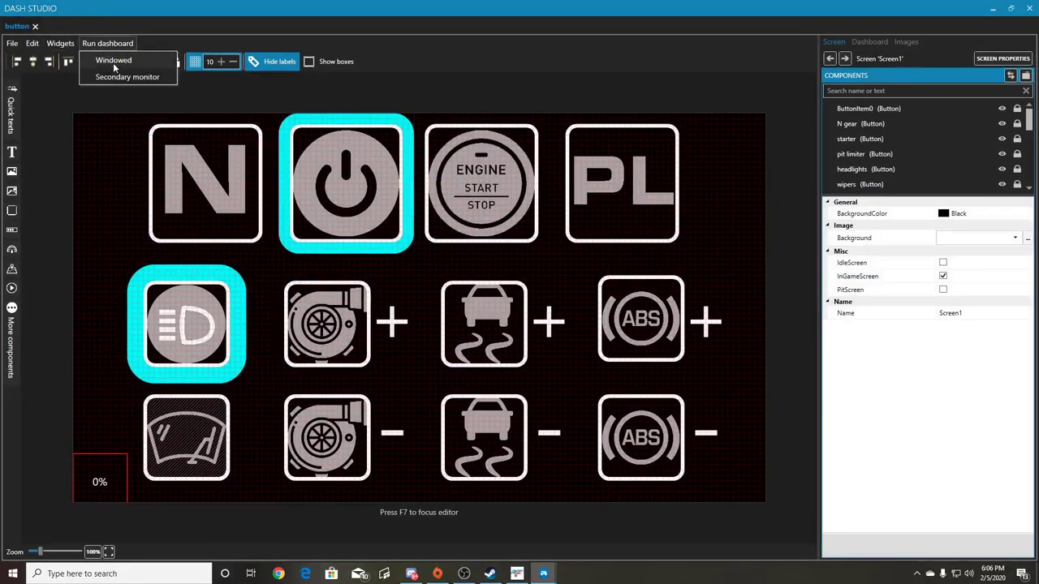
left_click(113, 61)
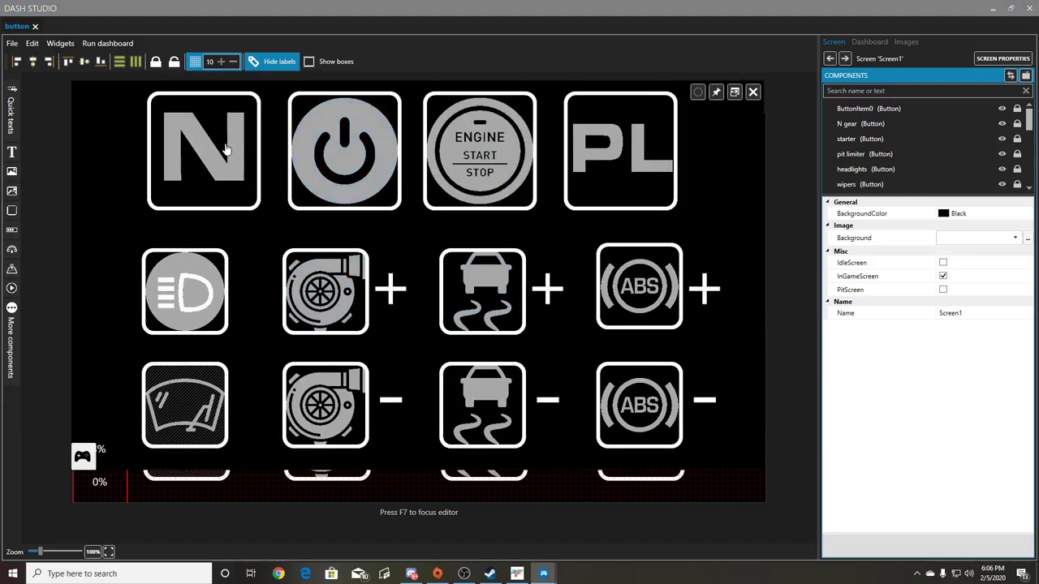
left_click(753, 92)
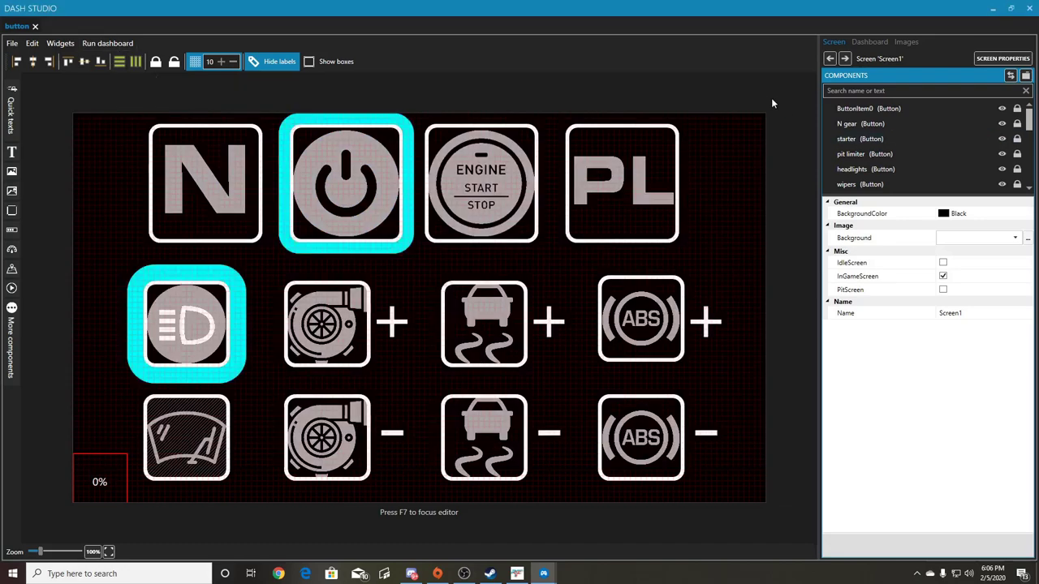
Step: Examine the properties and simulated keys of the neutral, starter, pit limiter, ABS, traction, boost and wipers buttons, plus the ignition highlight rectangle
left_click(243, 165)
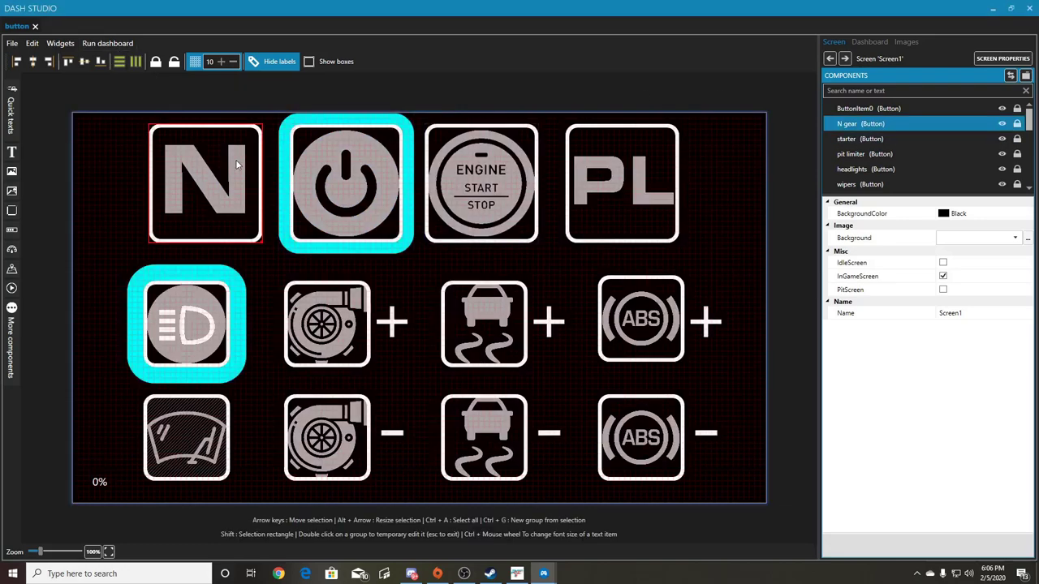
left_click(336, 189)
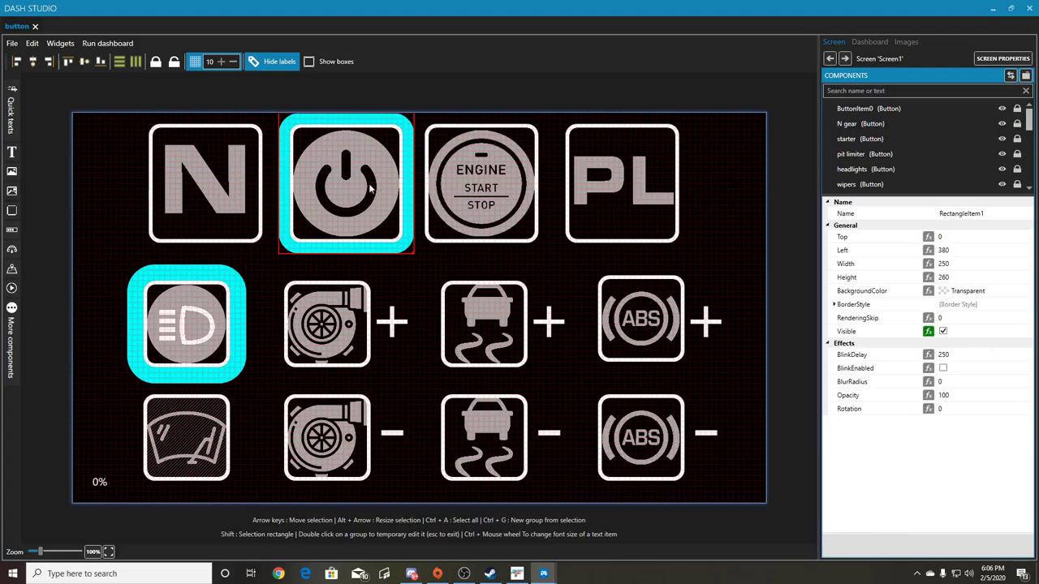
left_click(480, 195)
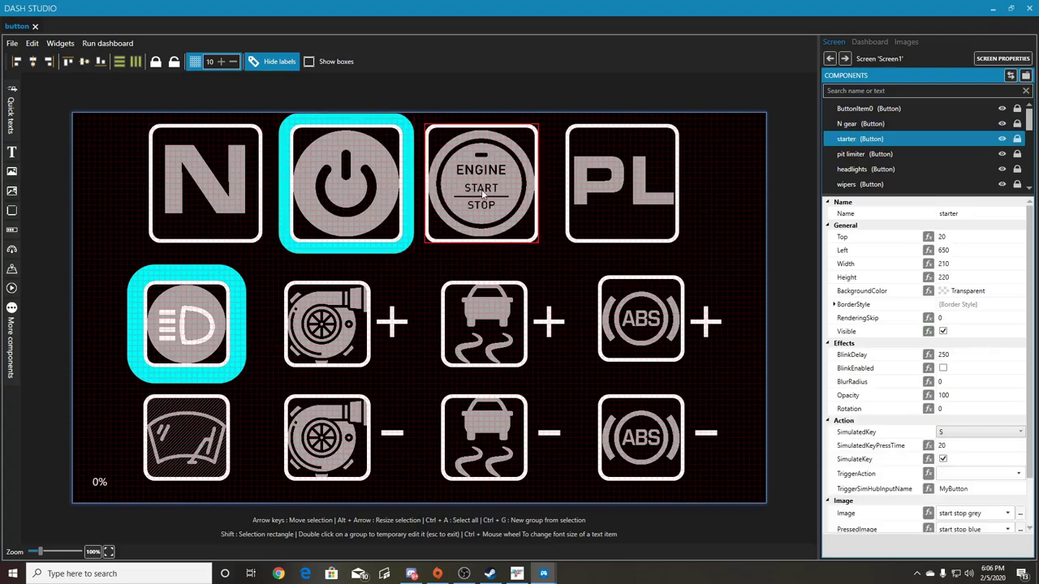
left_click(636, 211)
left_click(642, 294)
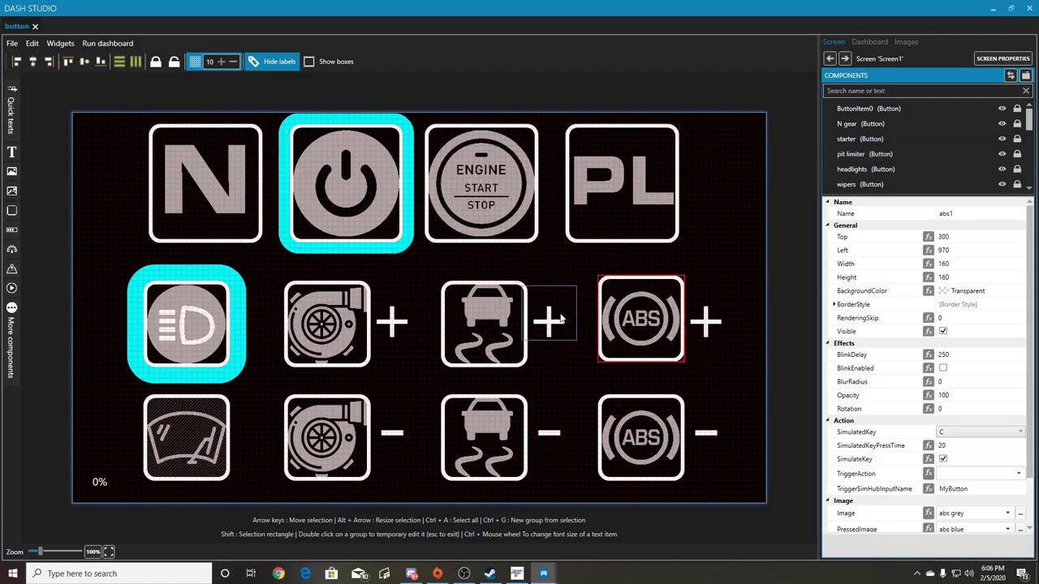
left_click(502, 309)
left_click(347, 323)
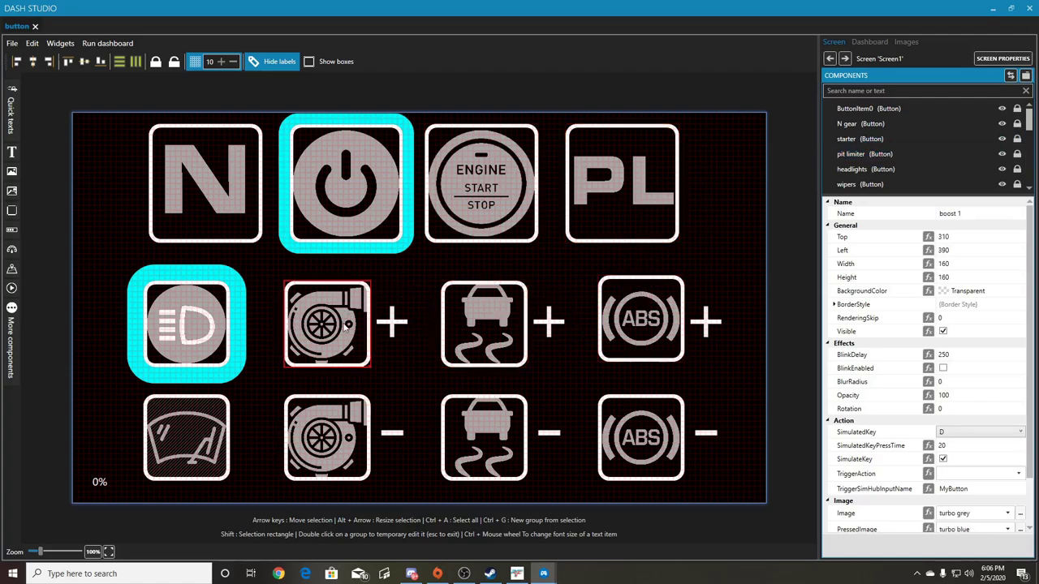
left_click(180, 436)
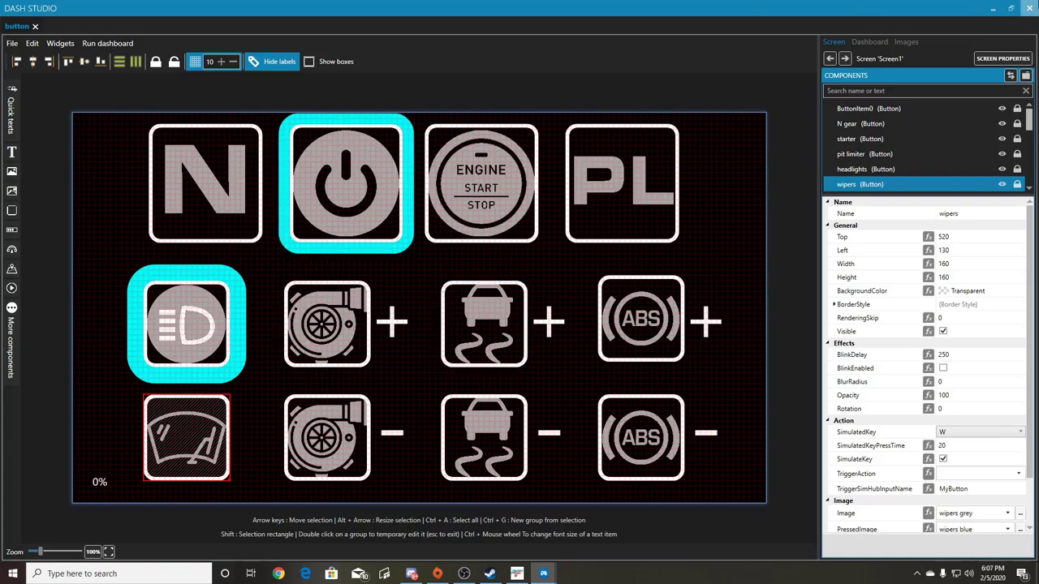
Step: Close the button dashboard's editor and return to the last used entries in the dashboard list
left_click(1028, 9)
scroll(138, 299, "up", 15)
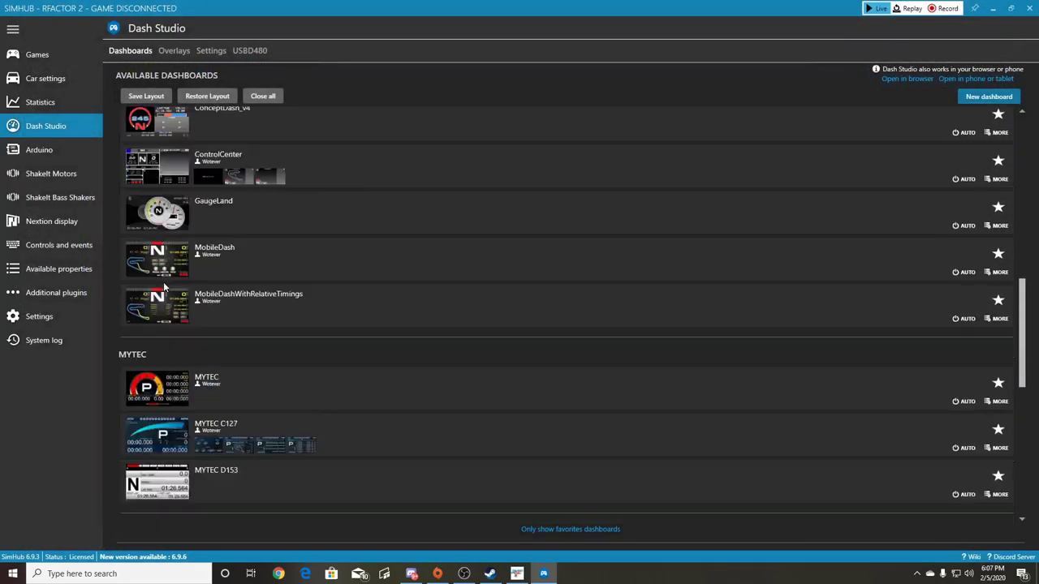
scroll(162, 259, "up", 3)
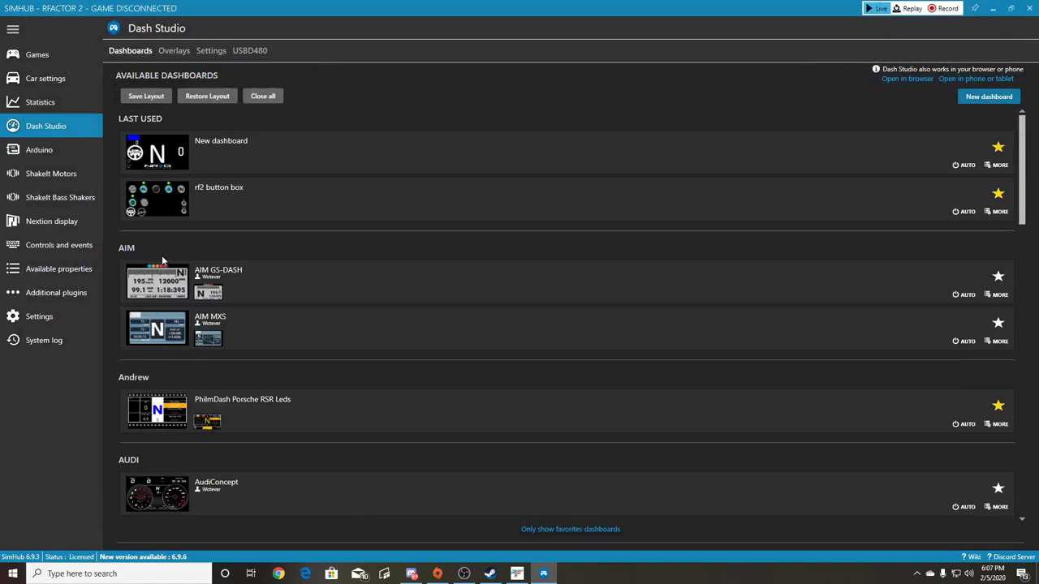
Step: Preview the rf2 button box dashboard in a movable window, close it, and check its available display targets
left_click(164, 208)
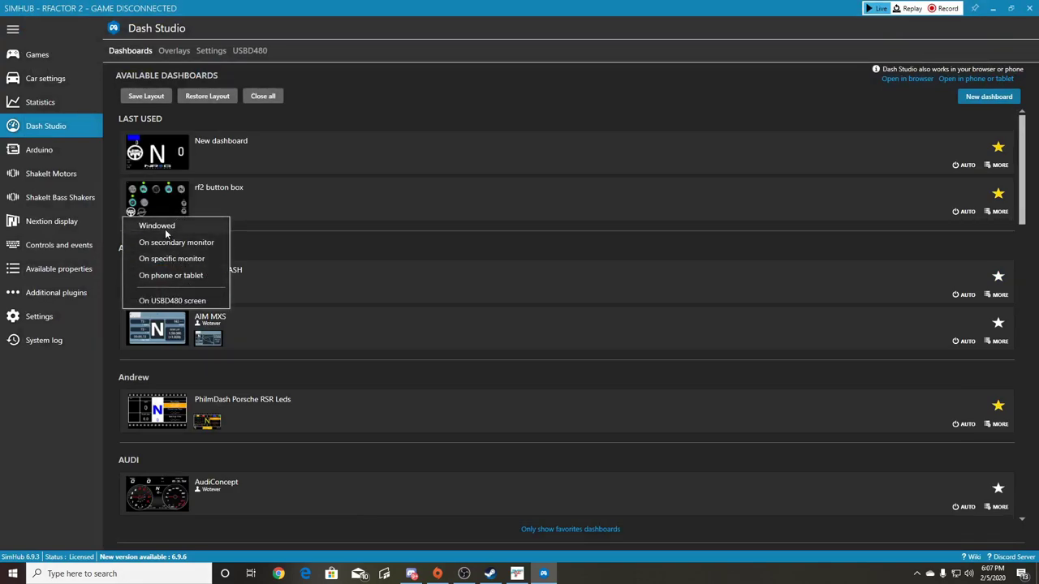
left_click(167, 230)
left_click_drag(378, 96, 1037, 96)
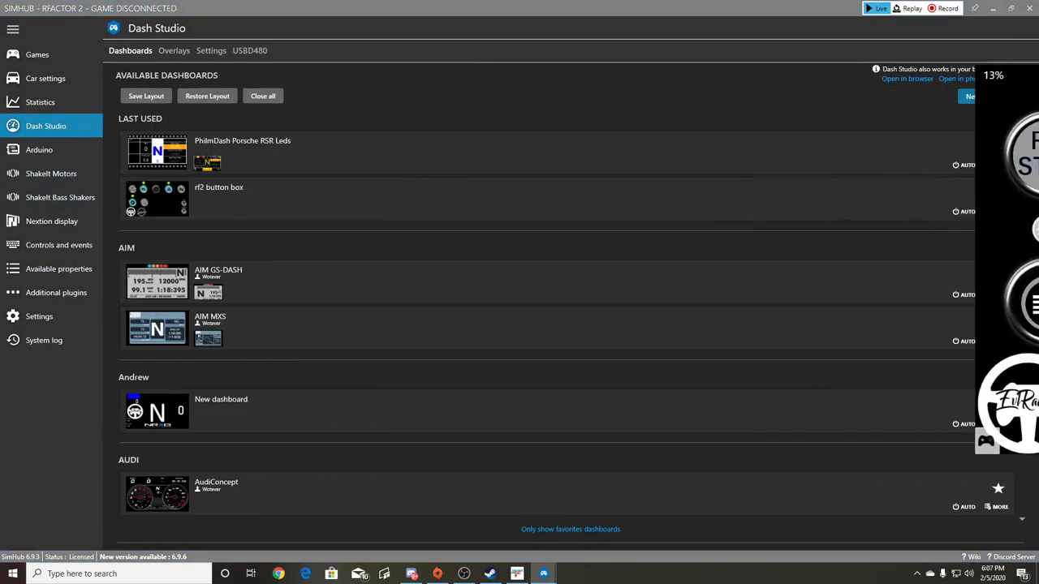
left_click_drag(1038, 146, 488, 79)
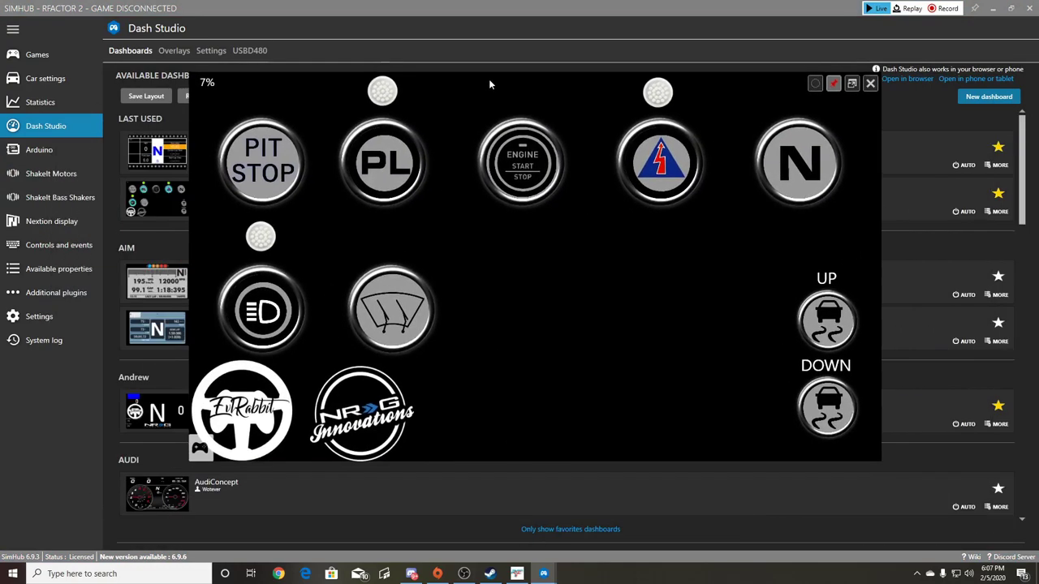
left_click(870, 83)
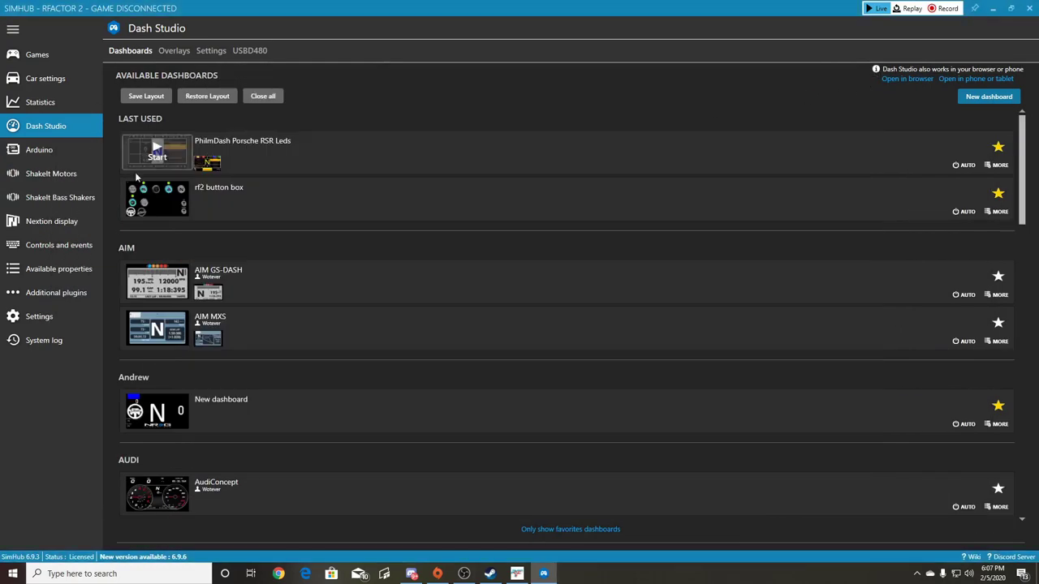
left_click(154, 207)
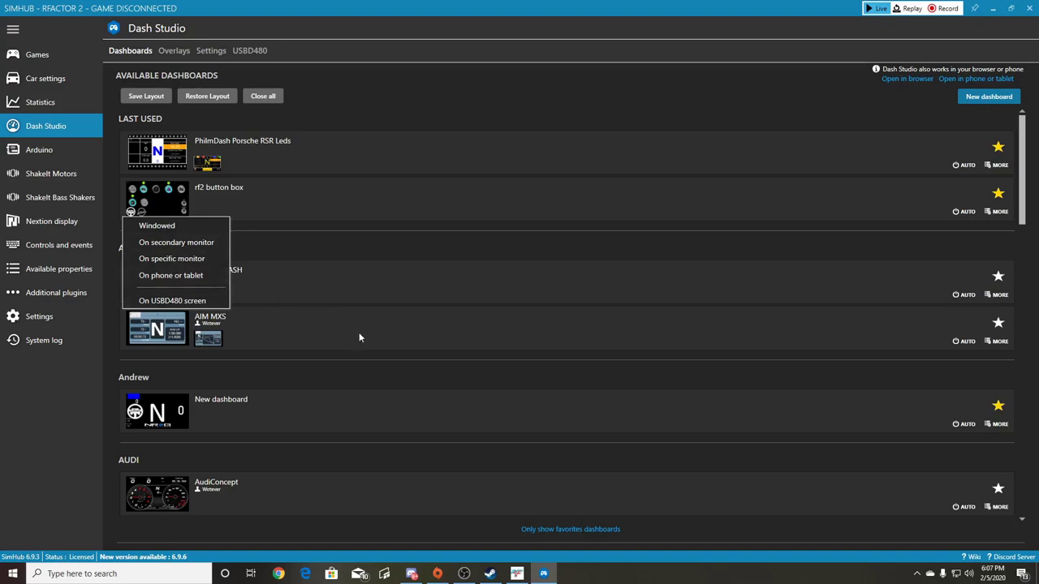
left_click(357, 305)
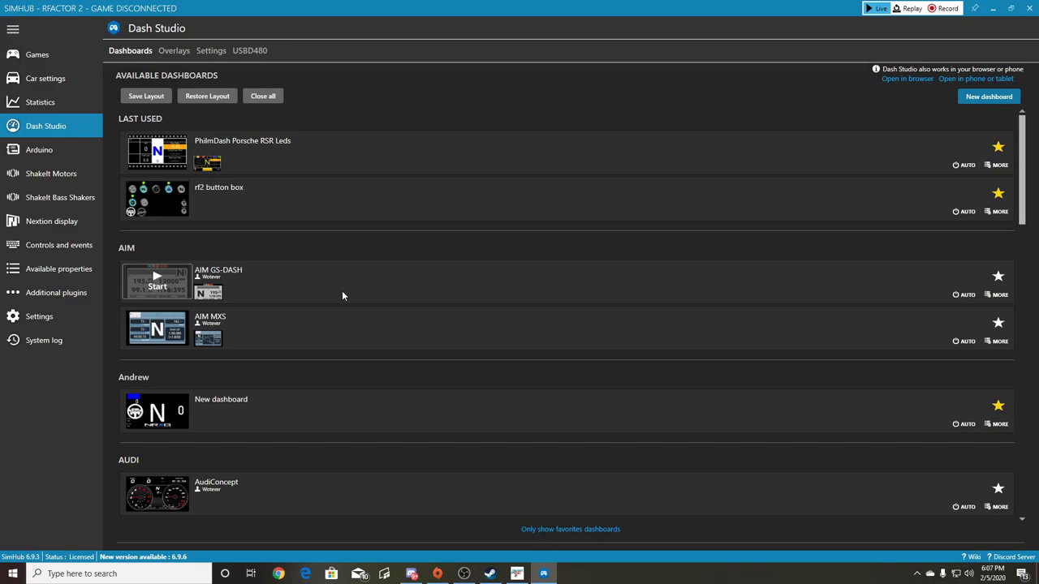
Step: Minimize SimHub and launch it again from its desktop shortcut
left_click(993, 8)
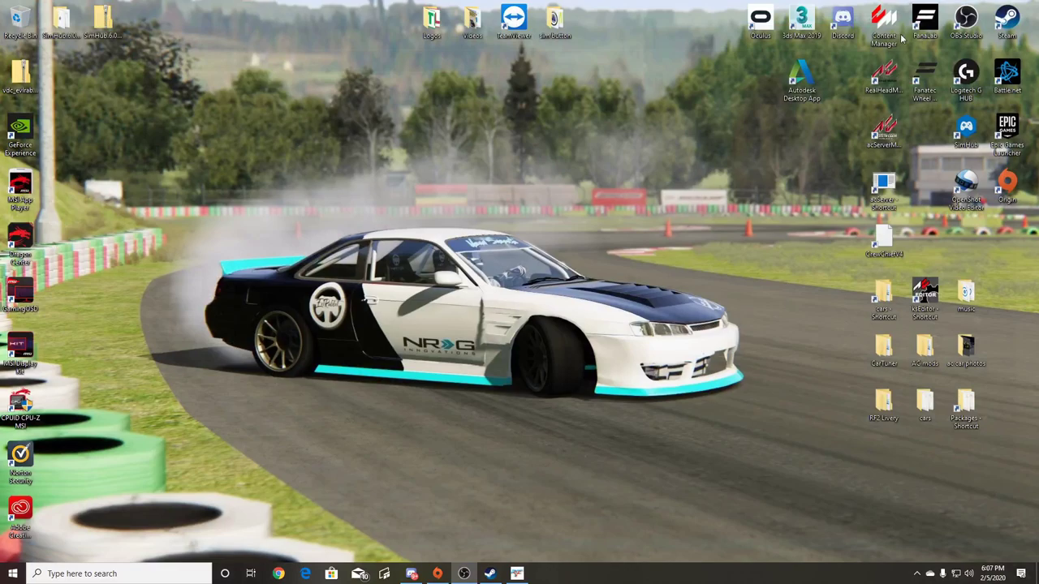
left_click(965, 129)
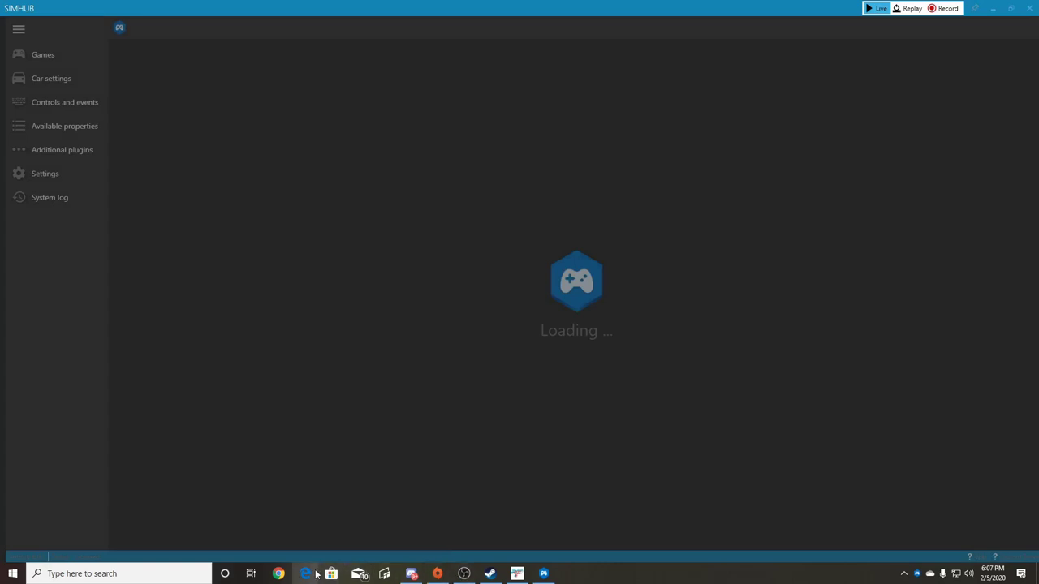
Step: Switch to Chrome, search Google for simhub, and open the simhubdash.com website
left_click(280, 573)
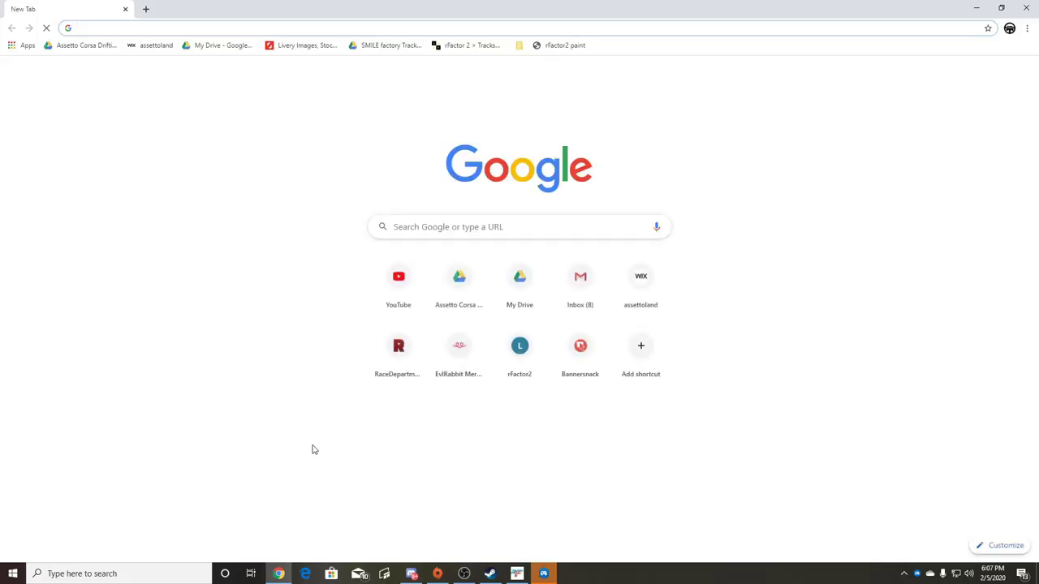
type("sim")
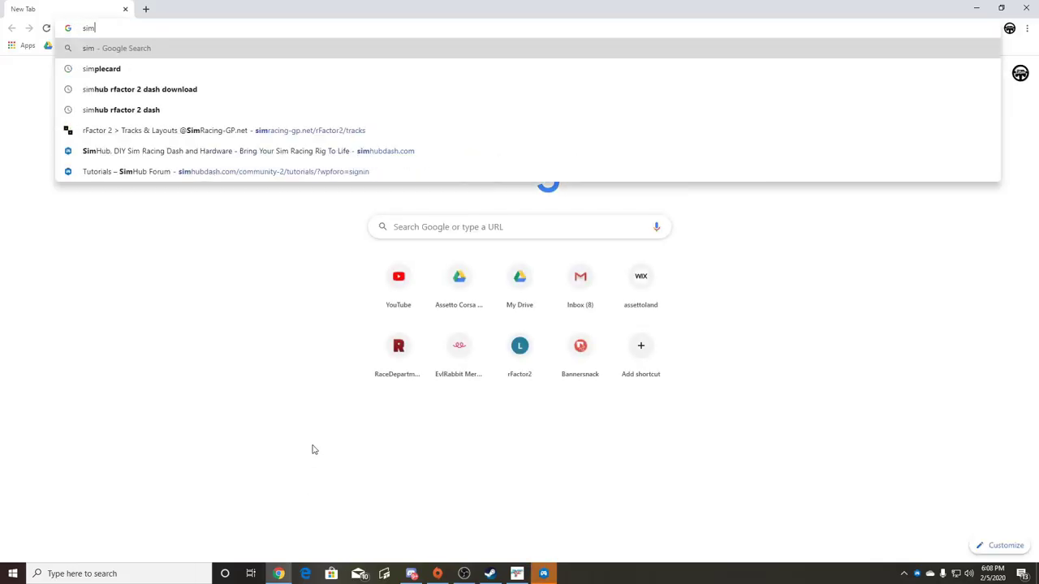
type("hub")
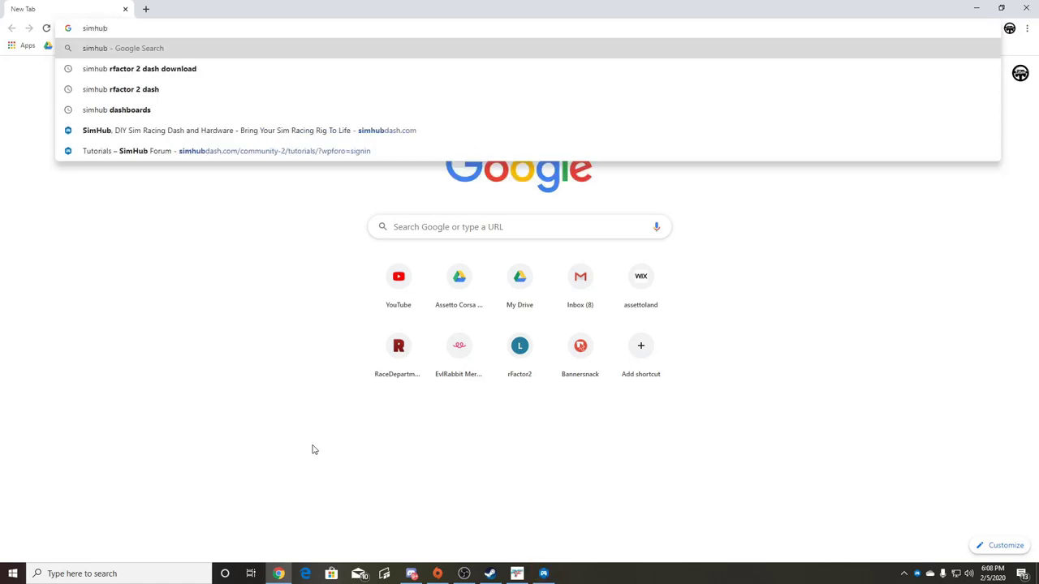
key("Return")
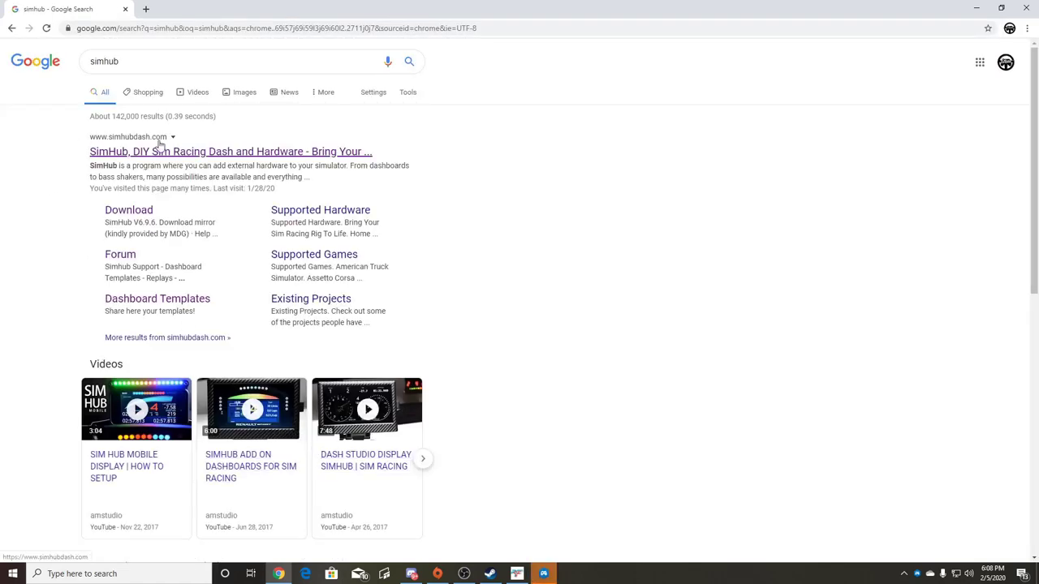
left_click(159, 152)
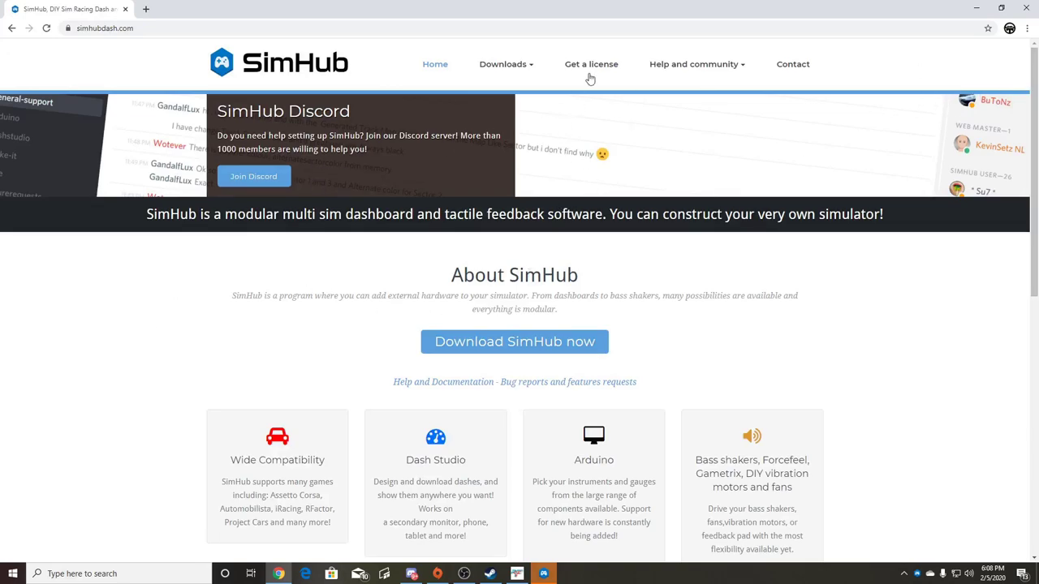
Step: Examine the SimHub website's license options, the V6.9.6 download page and the home page's feature overview
left_click(670, 81)
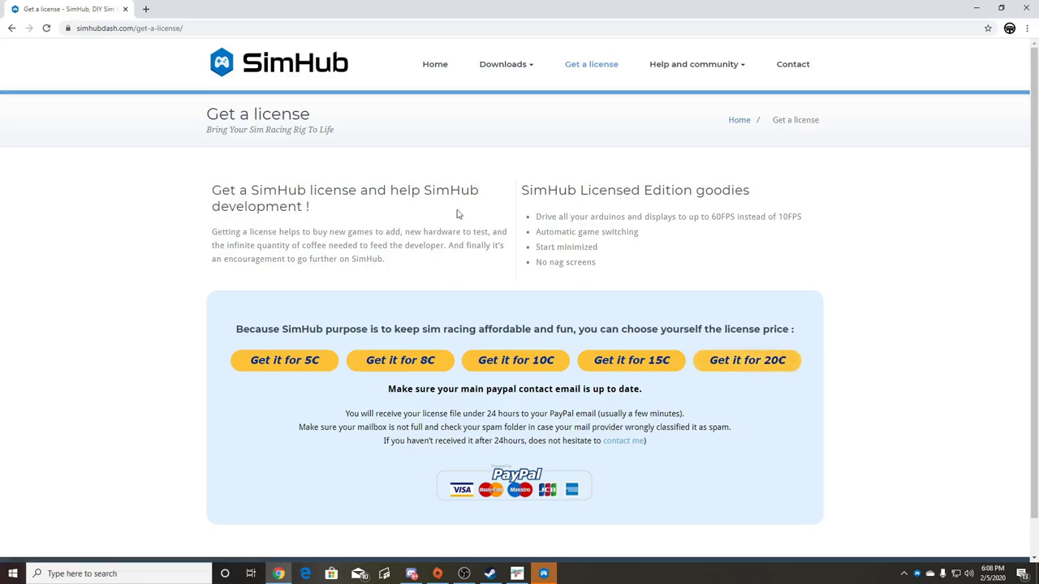
mouse_move(738, 72)
left_click(504, 68)
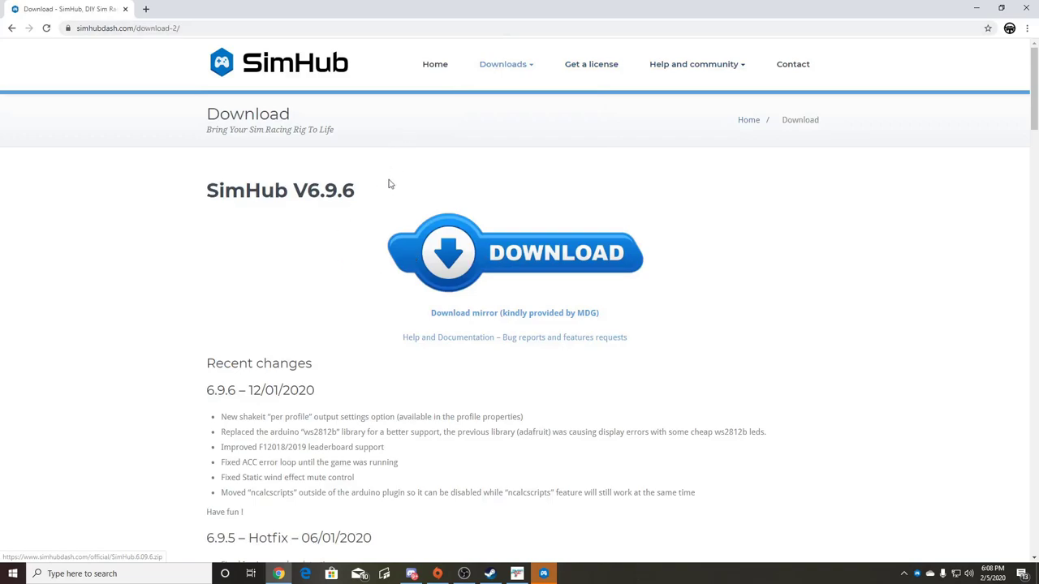
left_click(438, 67)
scroll(510, 348, "down", 3)
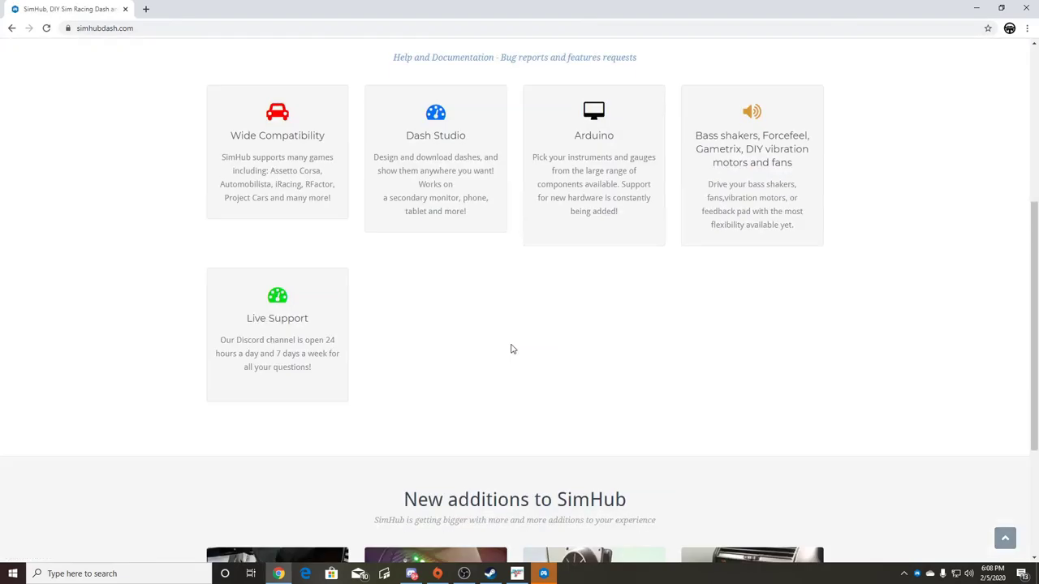
scroll(431, 295, "up", 3)
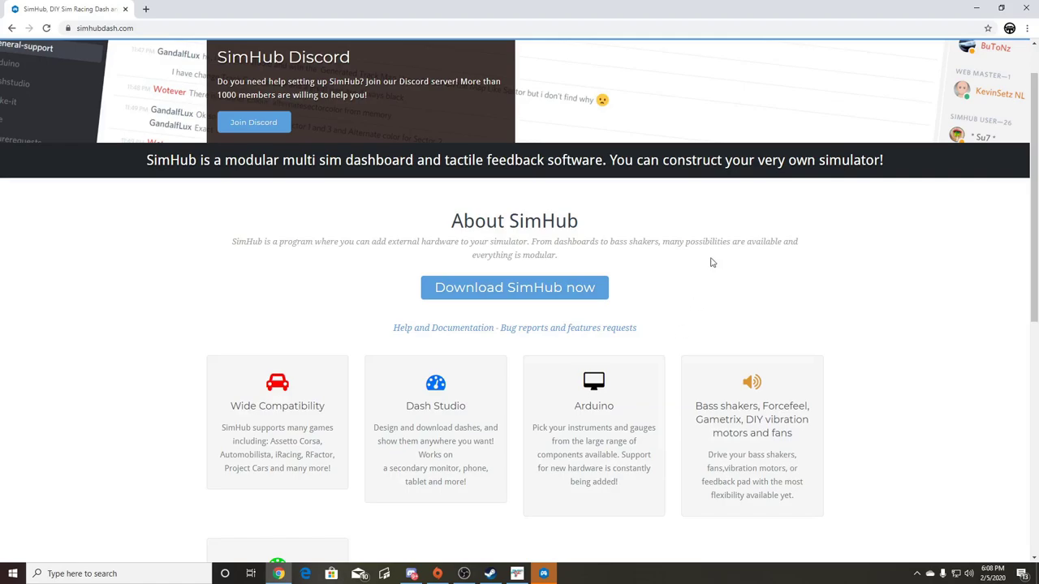
Step: Close the browser and return to the list of available dashboards in SimHub's Dash Studio
left_click(1026, 8)
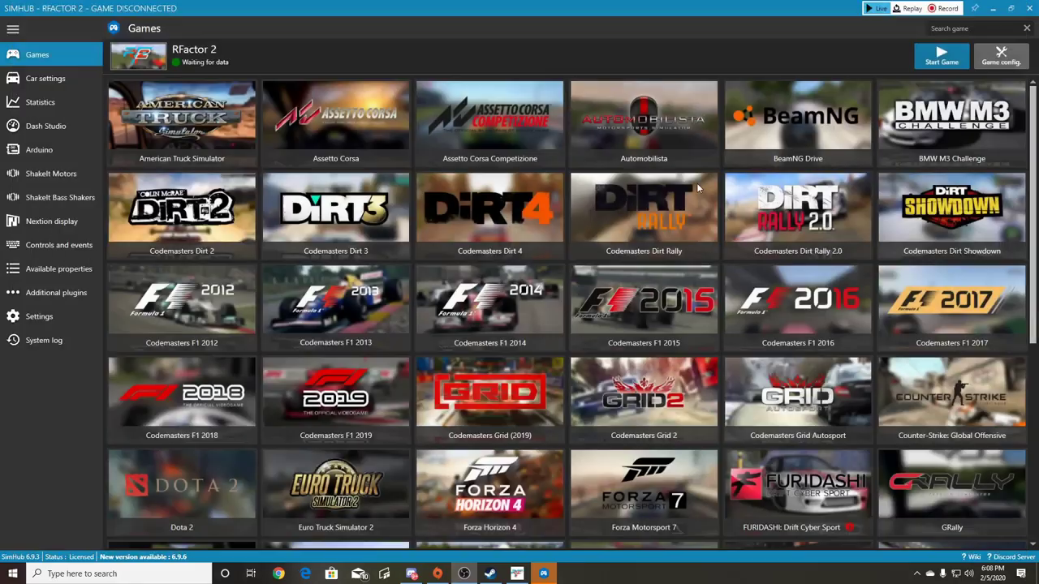
left_click(41, 126)
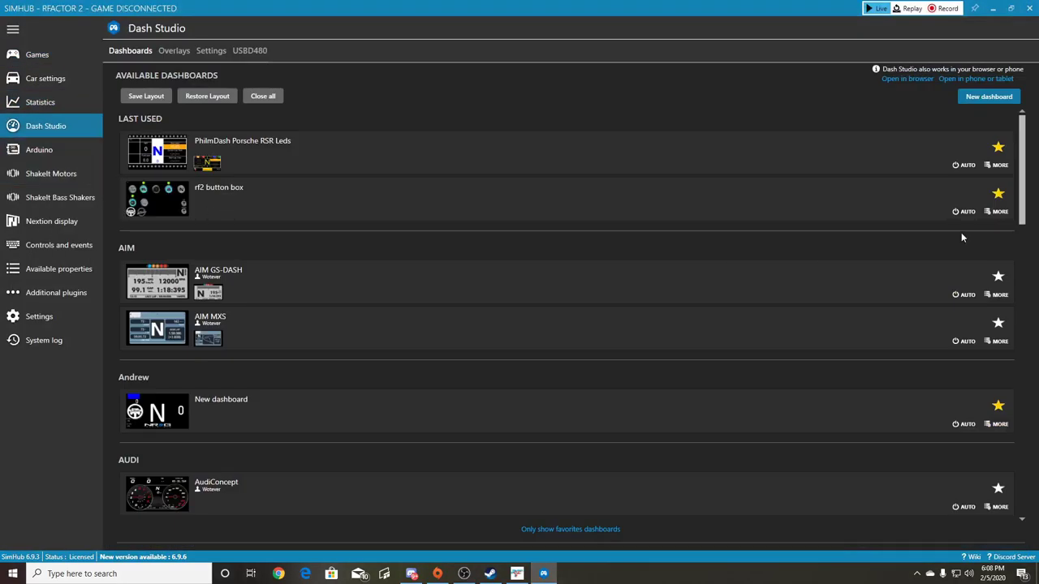
Step: Open the rf2 button box dashboard for editing
left_click(998, 211)
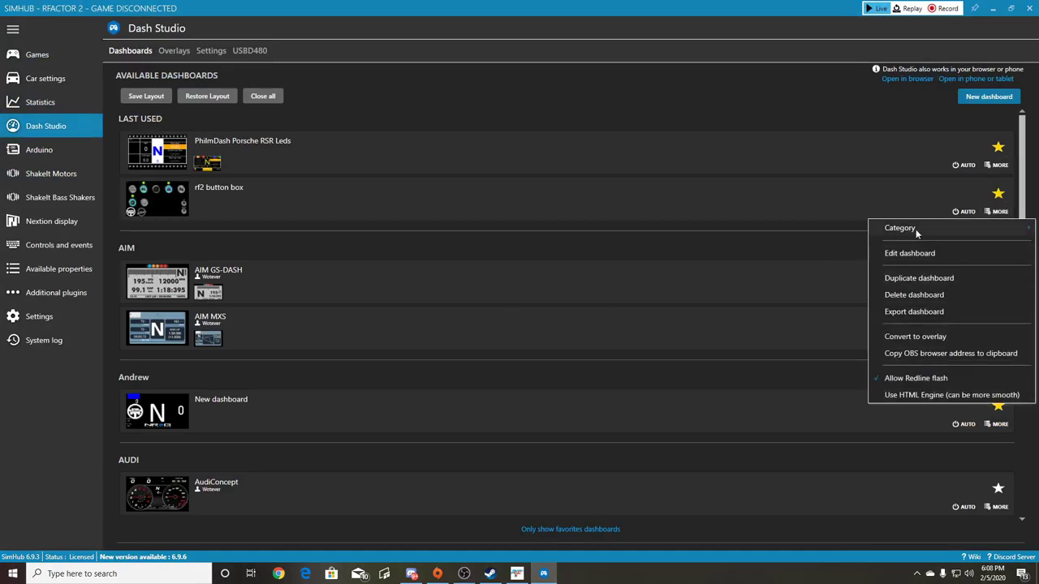
left_click(910, 254)
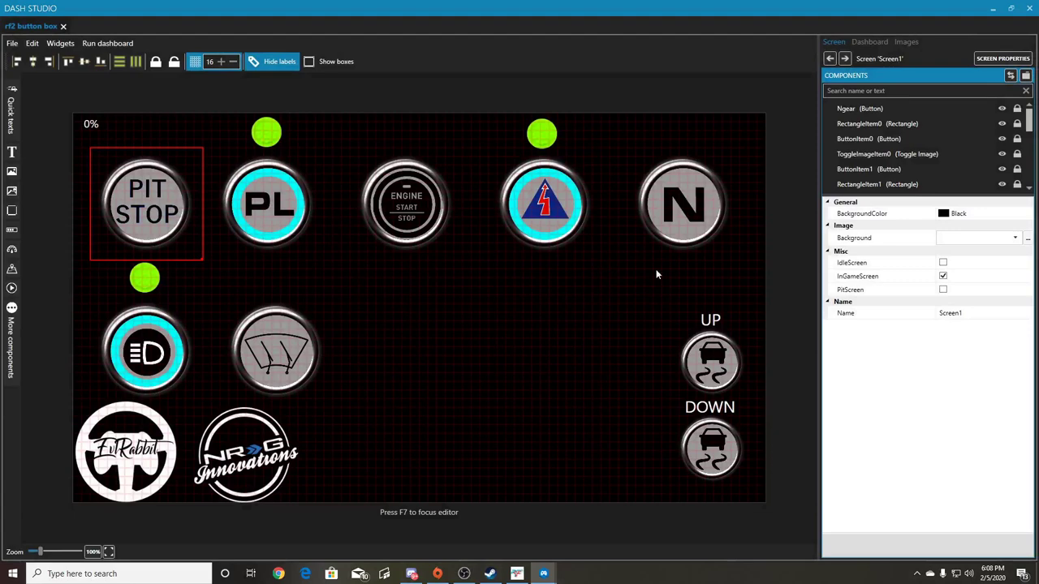
left_click(657, 233)
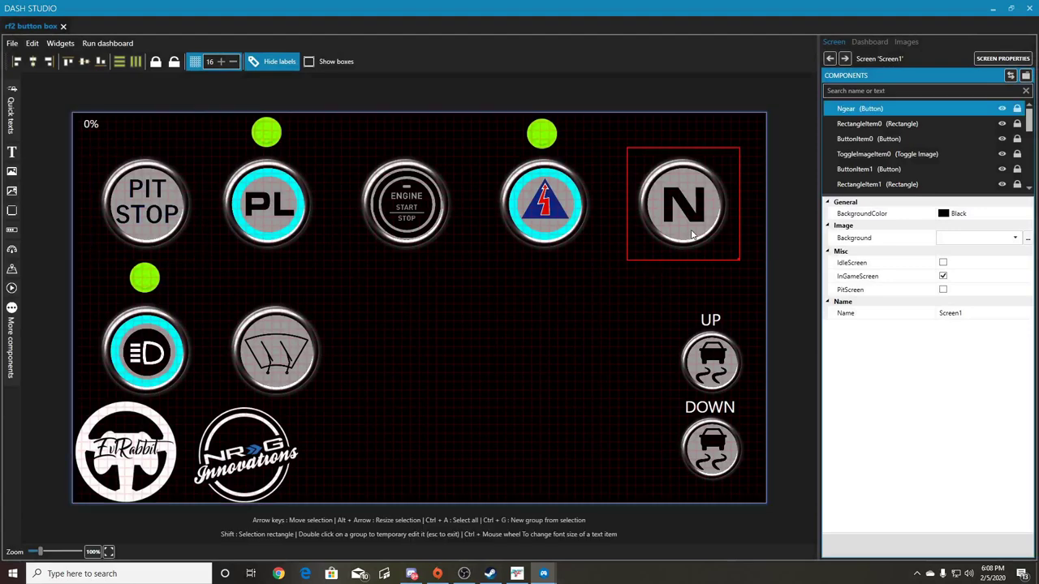
Step: Add a 256 by 256 button at Top 352, Left 656, between the wiper button and the UP/DOWN buttons
left_click(11, 307)
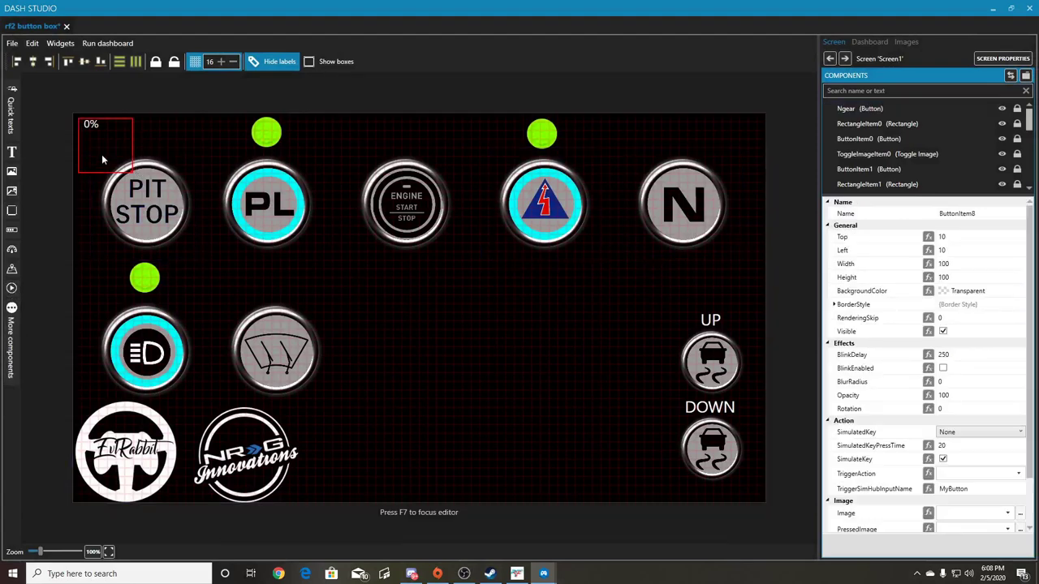
left_click_drag(102, 154, 560, 438)
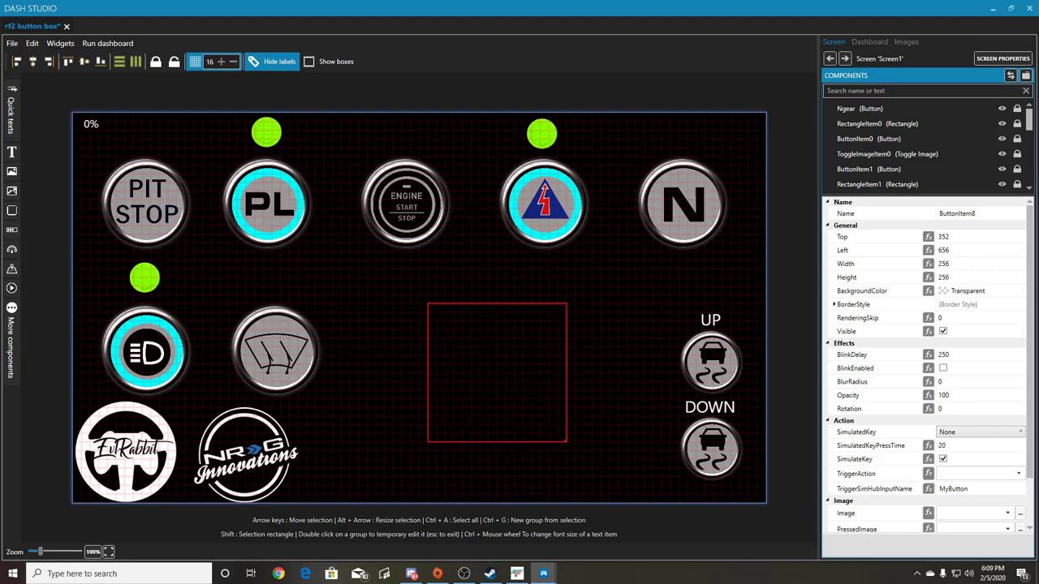
scroll(1001, 498, "down", 2)
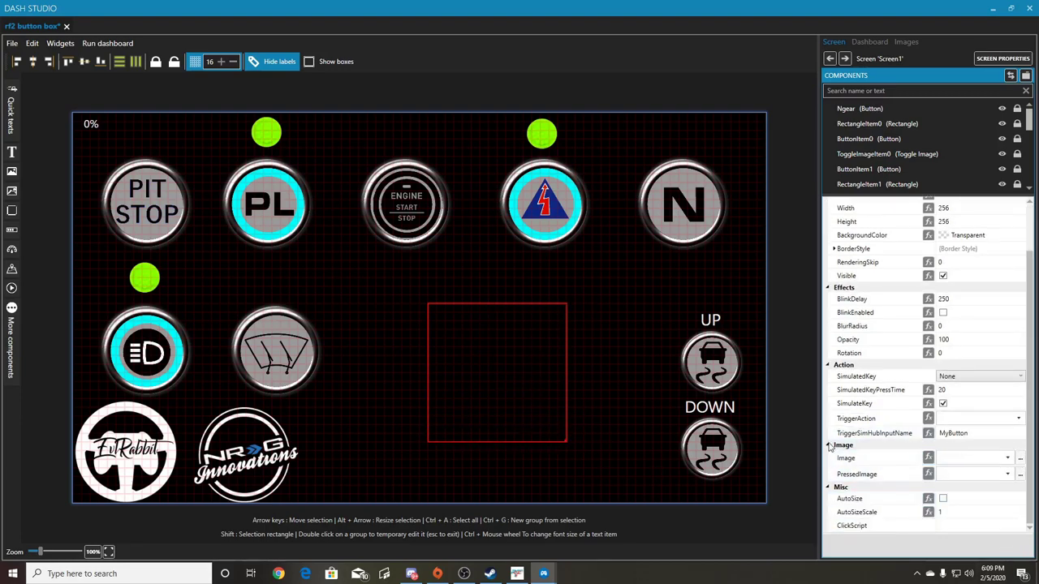
left_click(1020, 458)
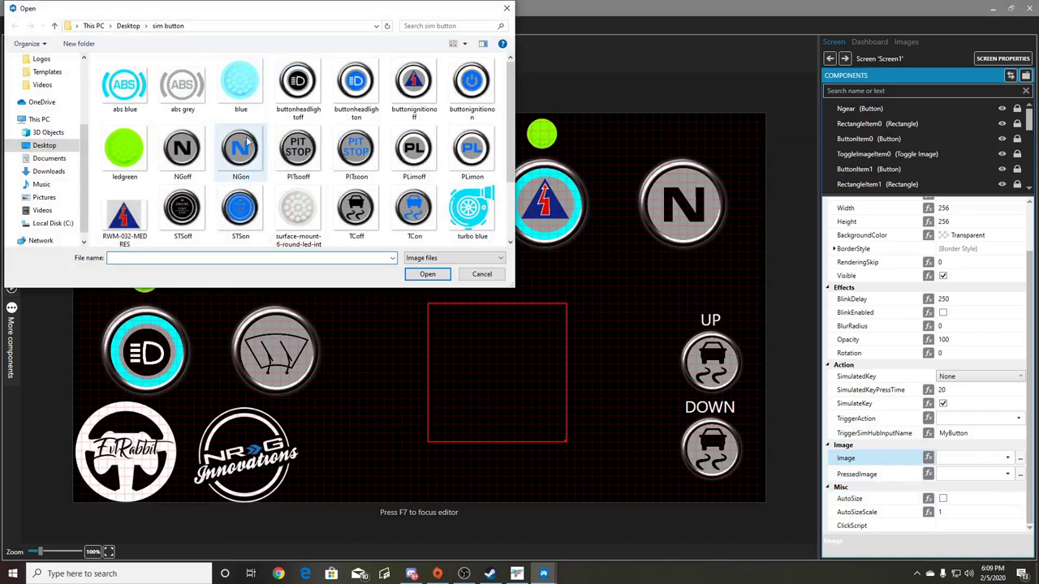
scroll(248, 142, "down", 1)
scroll(239, 159, "up", 1)
scroll(231, 175, "down", 1)
scroll(217, 201, "up", 1)
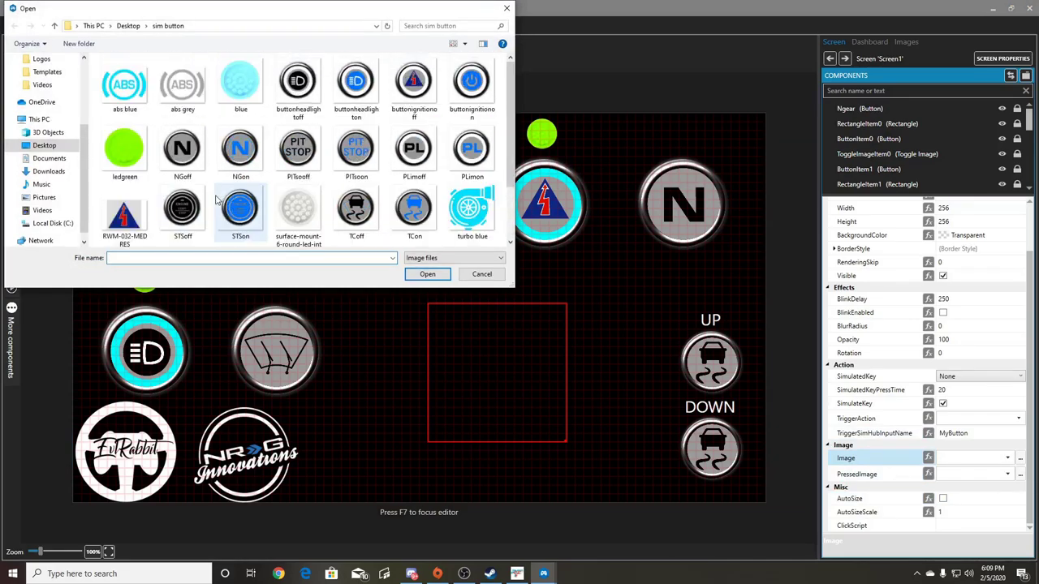
scroll(217, 200, "down", 1)
left_click(482, 274)
Step: Set the new button's image to STSoff and its pressed image to STSon
left_click(1007, 457)
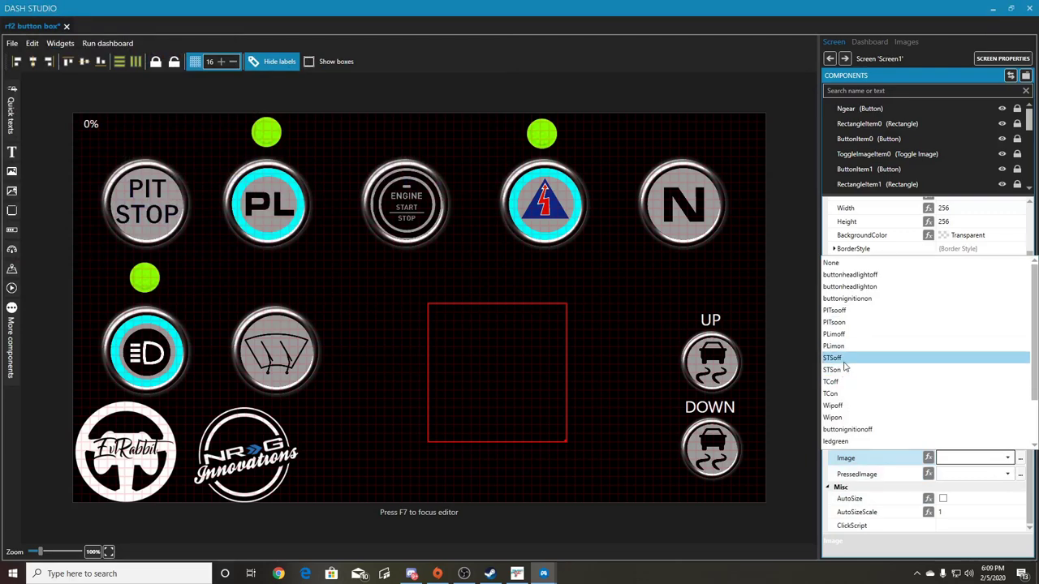
left_click(835, 357)
left_click(1007, 473)
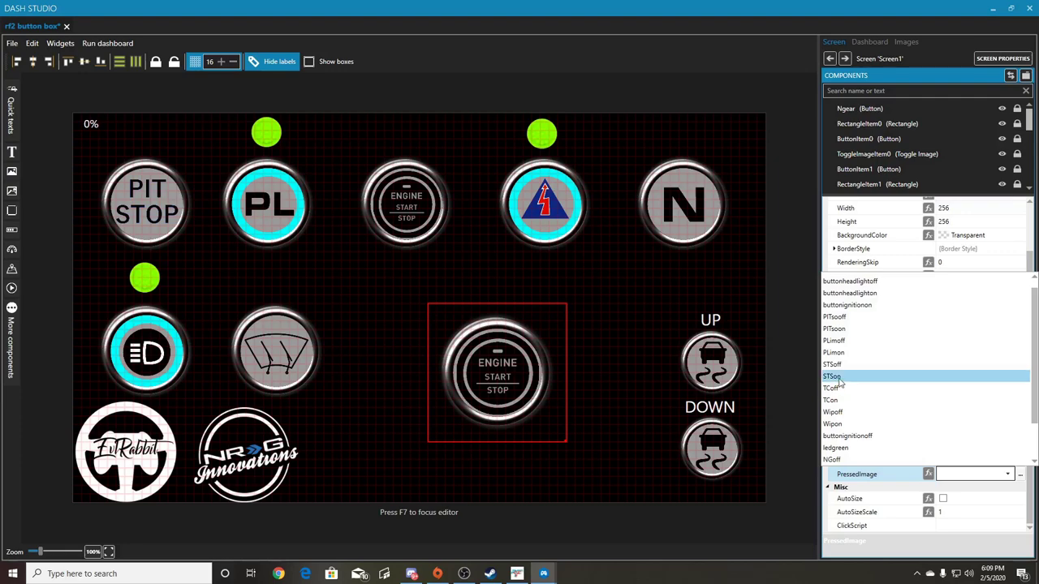
left_click(832, 377)
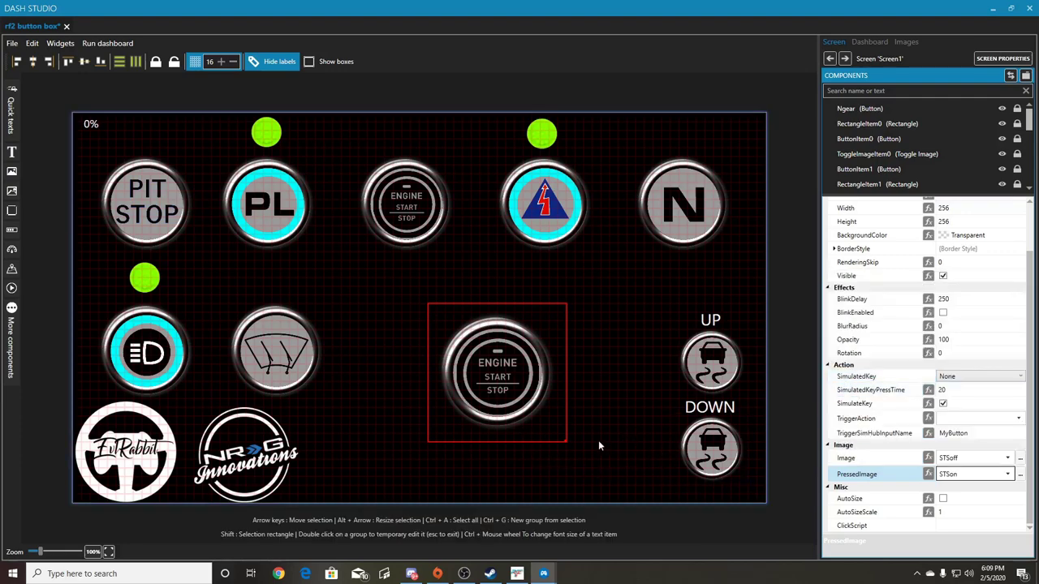
Step: Assign S as the simulated key of the new engine start/stop button
left_click(974, 377)
left_click(980, 377)
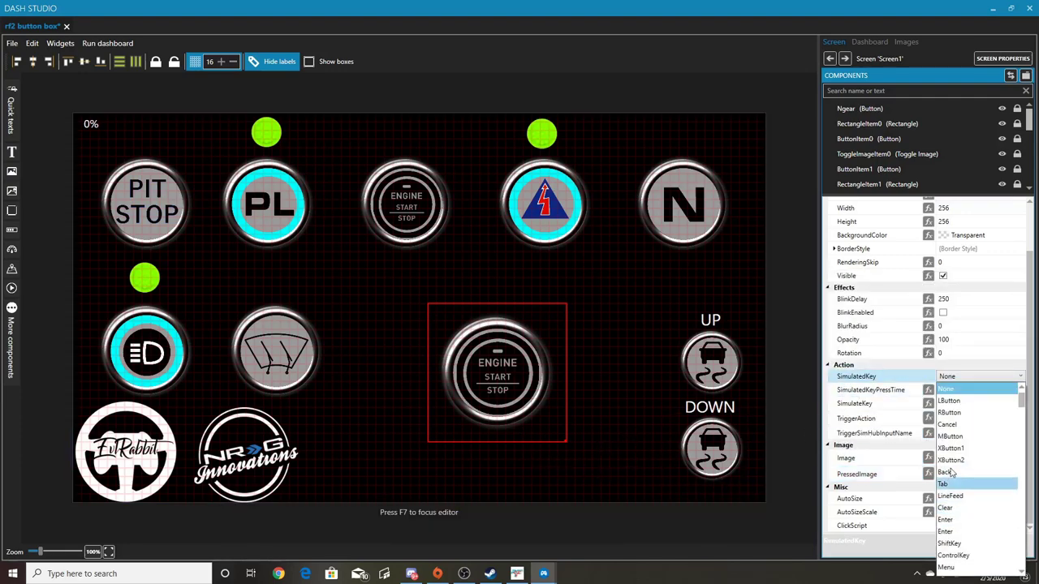
scroll(953, 470, "down", 20)
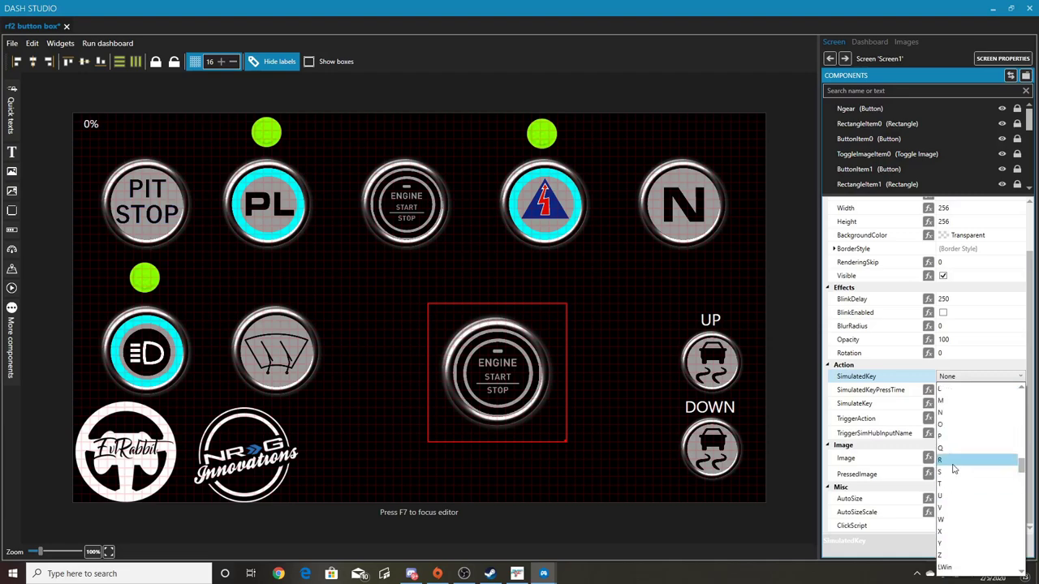
left_click(953, 472)
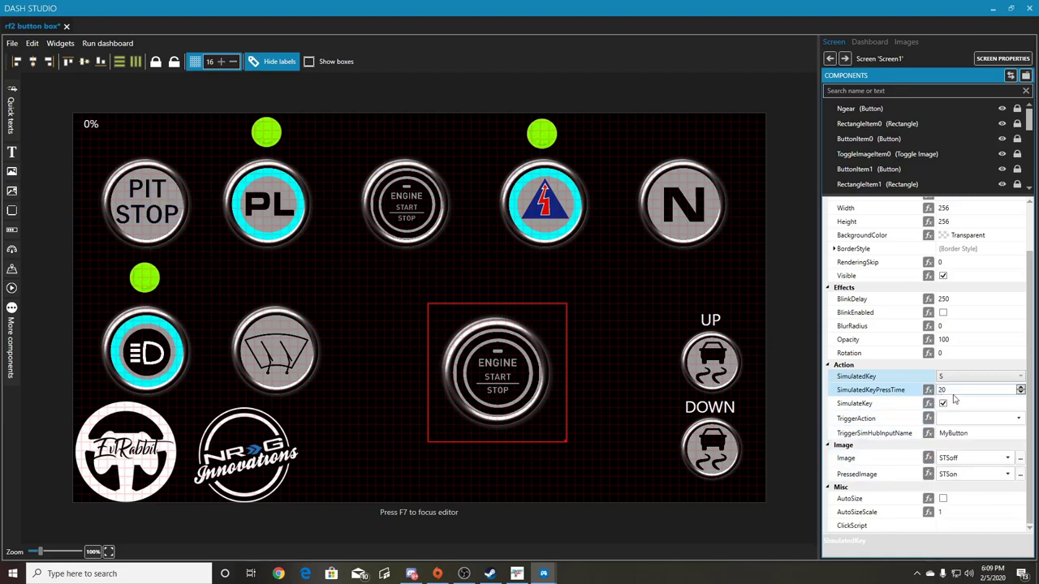
Step: Run the dashboard in a window, test the new engine start/stop button, and close the running dashboard
left_click(97, 42)
left_click(134, 65)
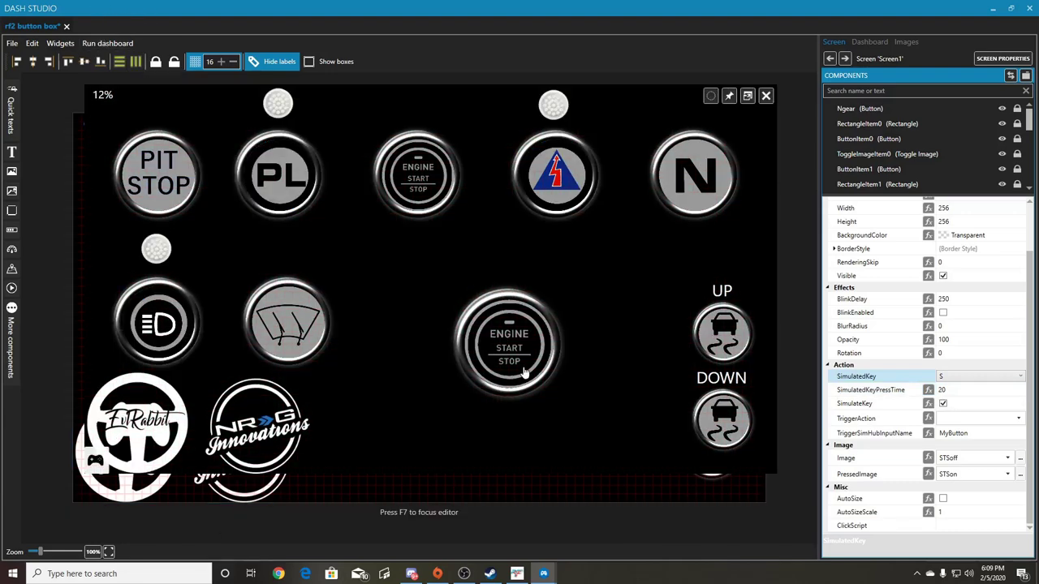
left_click(507, 339)
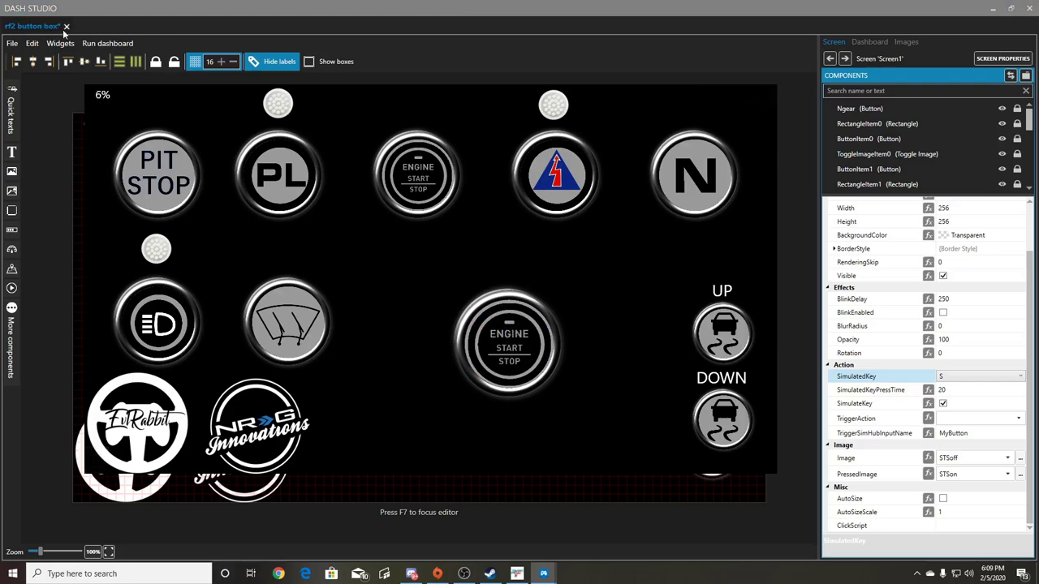
left_click(767, 98)
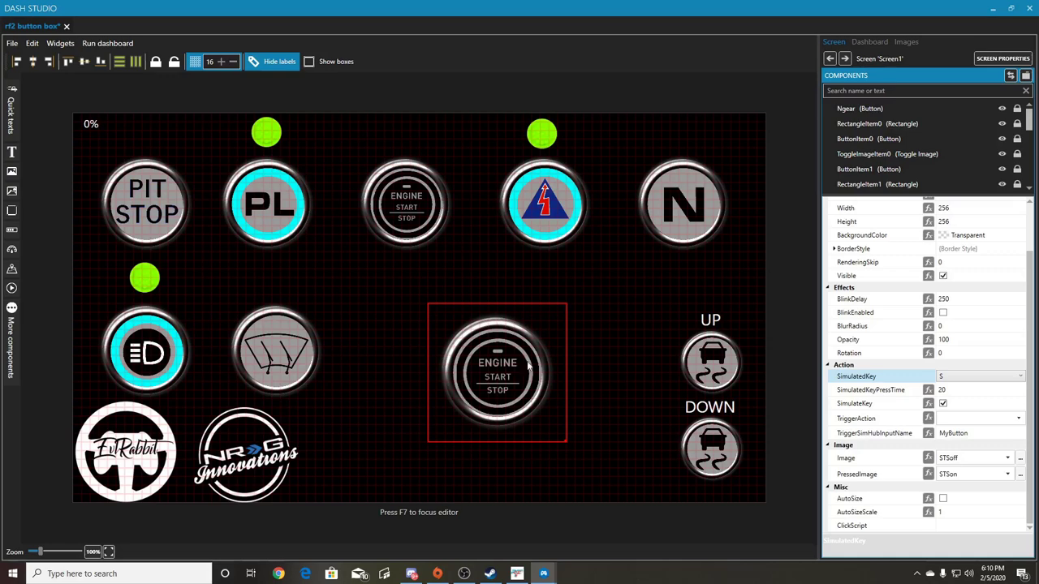
Step: Delete the large engine start/stop button below the top row and close the dashboard editor
left_click_drag(524, 367, 455, 327)
key("Delete")
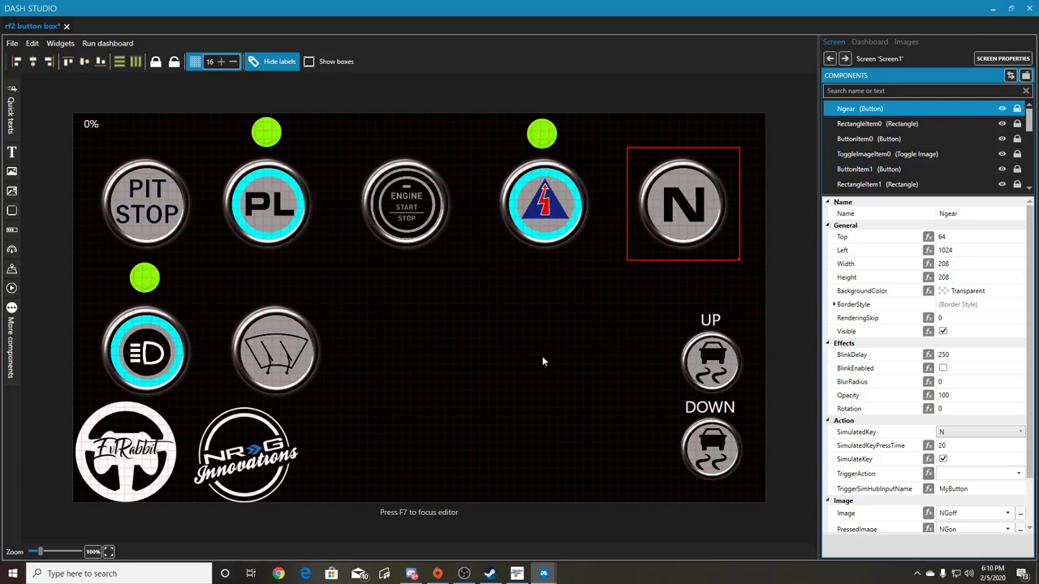
left_click(1030, 8)
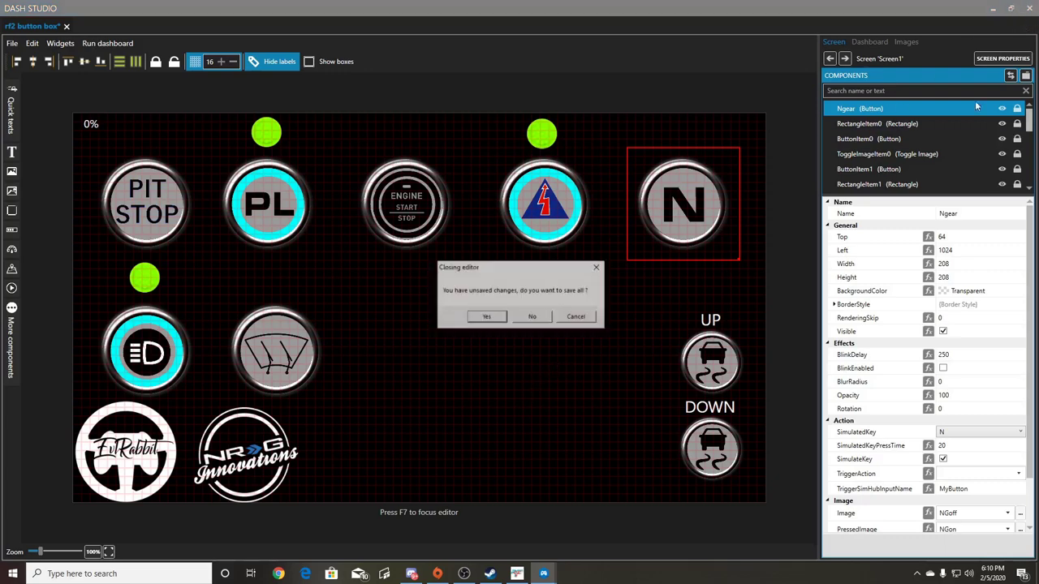